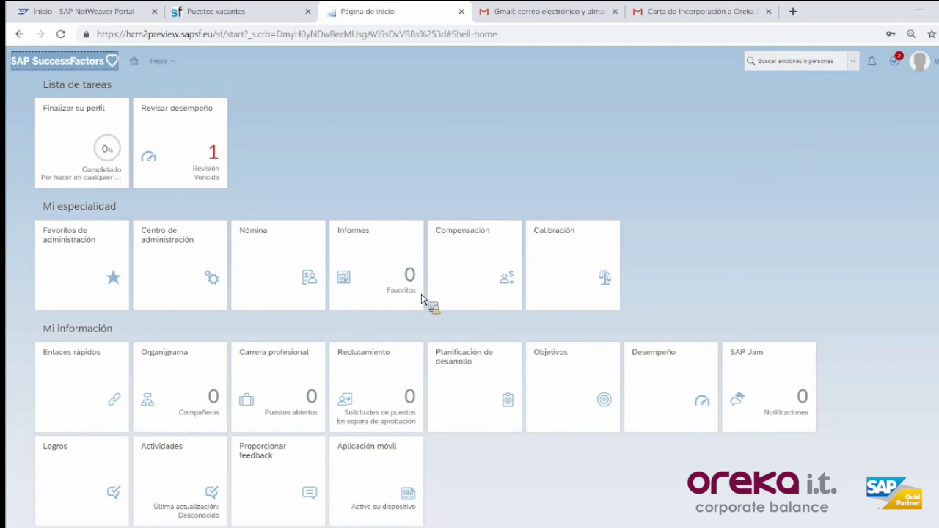
Step: Act as proxy for another user by entering the target user's name and accepting
{"action": "left_click", "coordinate": [923, 61]}
{"action": "left_click", "coordinate": [891, 80]}
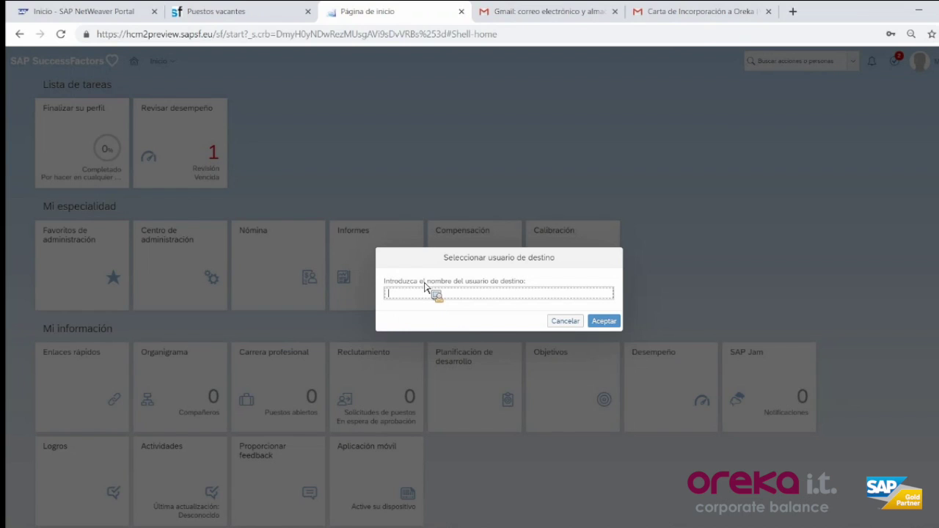
{"action": "type", "text": "marta"}
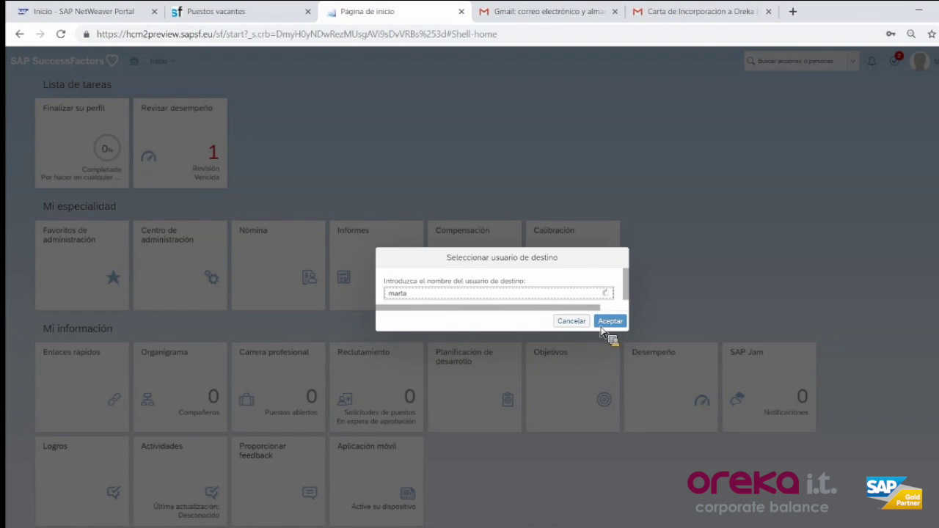
{"action": "key", "text": "Down"}
{"action": "key", "text": "Return"}
{"action": "left_click", "coordinate": [589, 317]}
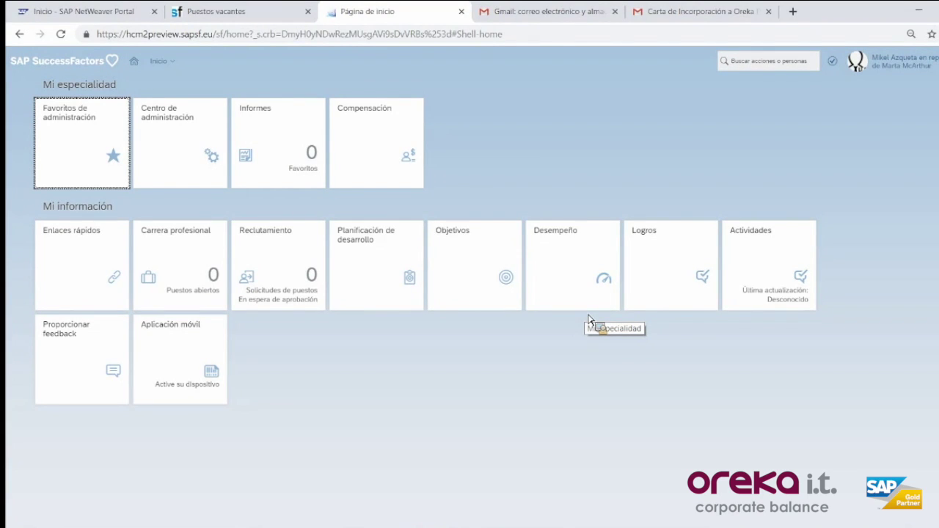
Step: Go from the home page to the Reclutamiento module
{"action": "left_click", "coordinate": [176, 64]}
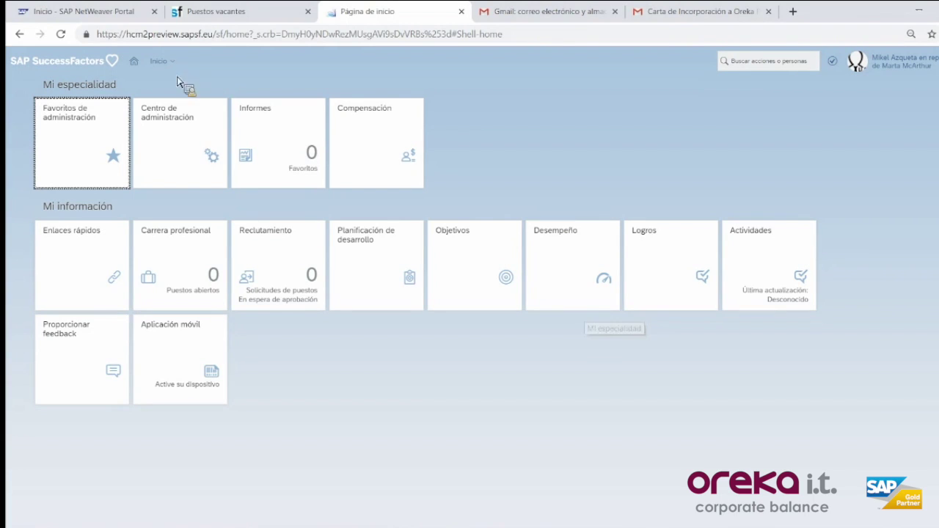
{"action": "key", "text": "Return"}
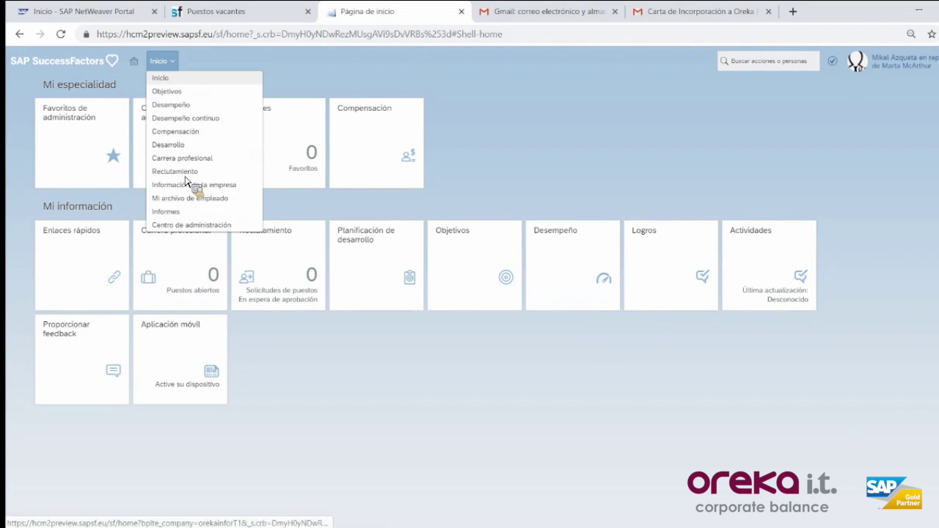
{"action": "key", "text": "Down"}
{"action": "key", "text": "Down"}
{"action": "key", "text": "Down"}
{"action": "key", "text": "Down"}
{"action": "key", "text": "Down"}
{"action": "key", "text": "Down"}
{"action": "key", "text": "Down"}
{"action": "key", "text": "Down"}
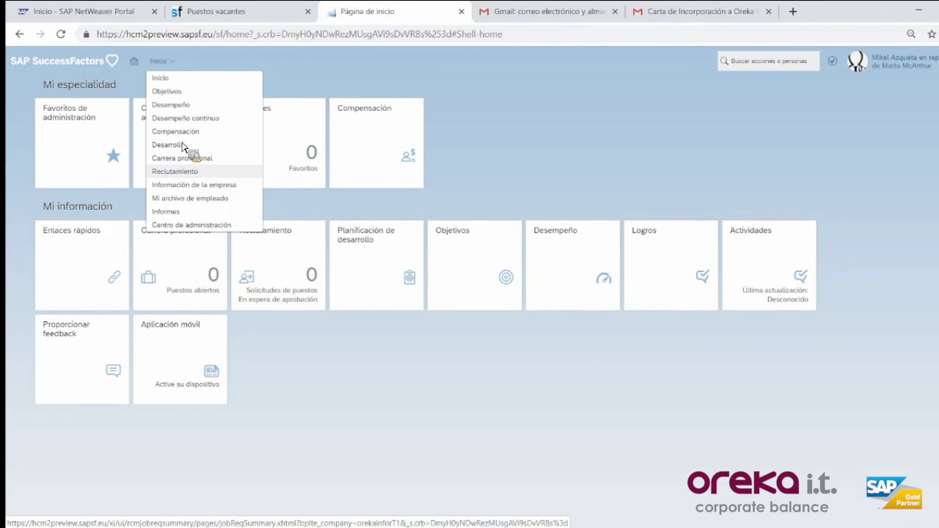
{"action": "key", "text": "Up"}
{"action": "key", "text": "Up"}
{"action": "key", "text": "Up"}
{"action": "key", "text": "Up"}
{"action": "key", "text": "Up"}
{"action": "key", "text": "Up"}
{"action": "key", "text": "Up"}
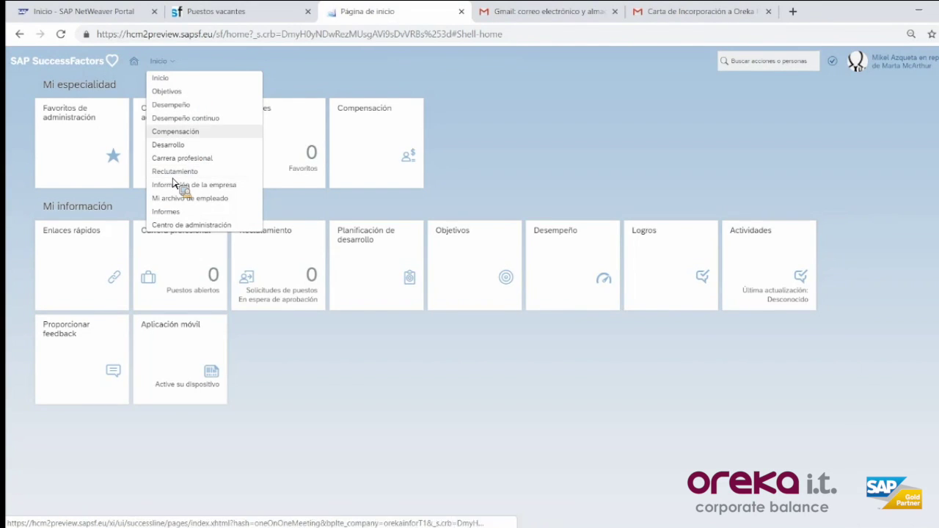
{"action": "key", "text": "Down"}
{"action": "key", "text": "Down"}
{"action": "key", "text": "Down"}
{"action": "key", "text": "Down"}
{"action": "key", "text": "Down"}
{"action": "key", "text": "Down"}
{"action": "key", "text": "Down"}
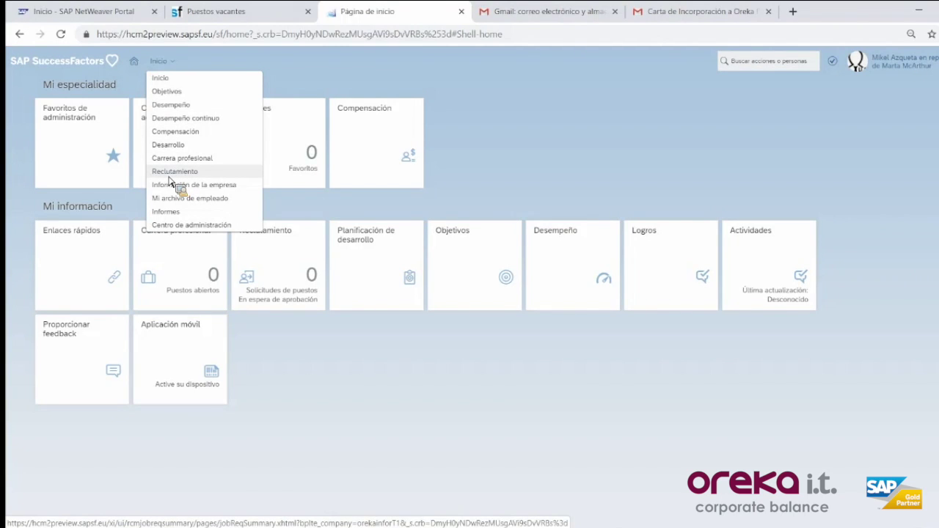
{"action": "key", "text": "Return"}
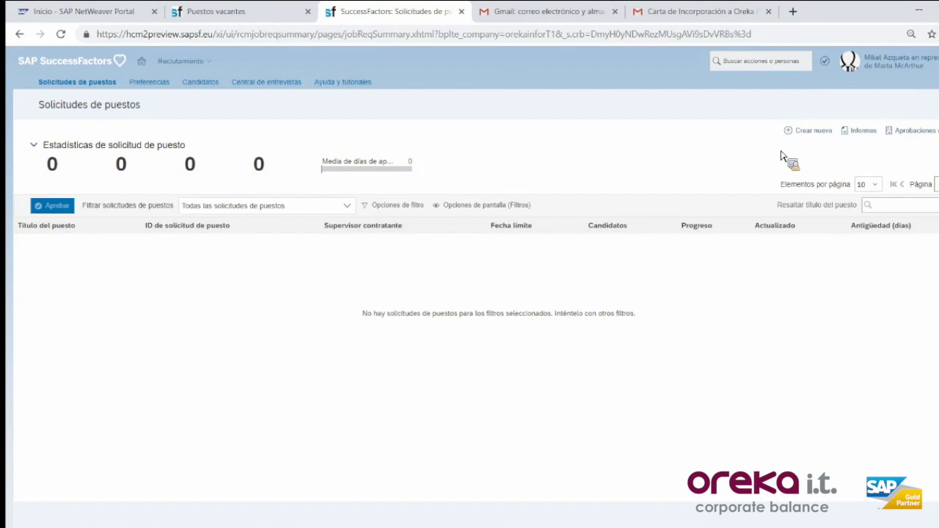
Step: Create a new job requisition from a blank template and set its job title to "Consultor SAP HCM"
{"action": "left_click", "coordinate": [811, 130]}
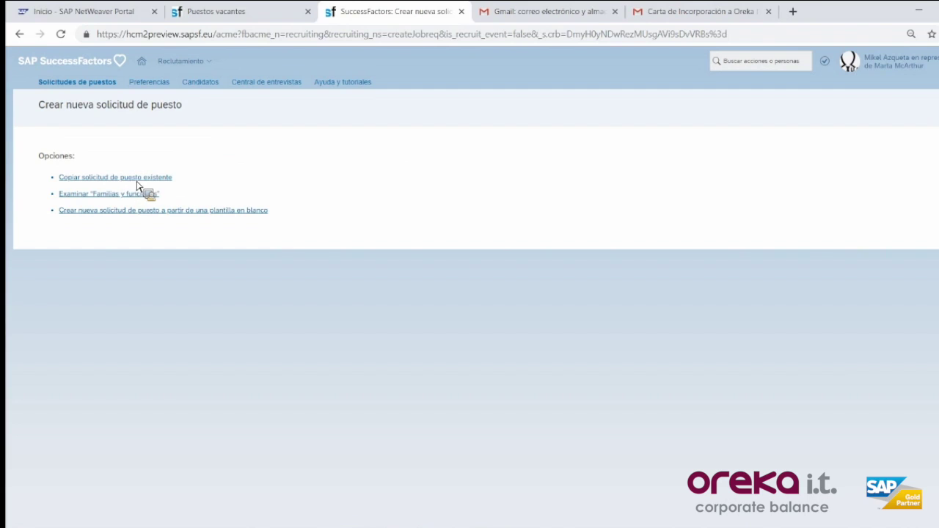
{"action": "left_click", "coordinate": [217, 213]}
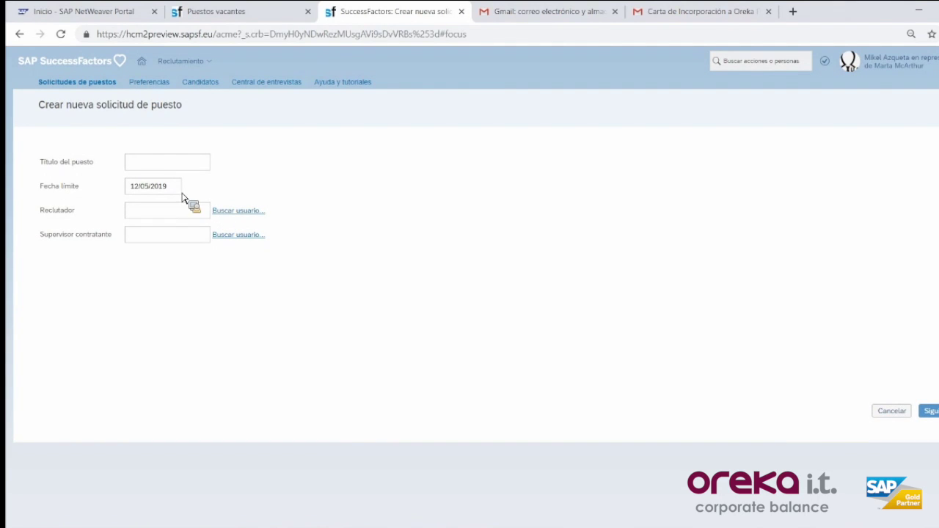
{"action": "left_click", "coordinate": [167, 163]}
{"action": "type", "text": "SAP HCM"}
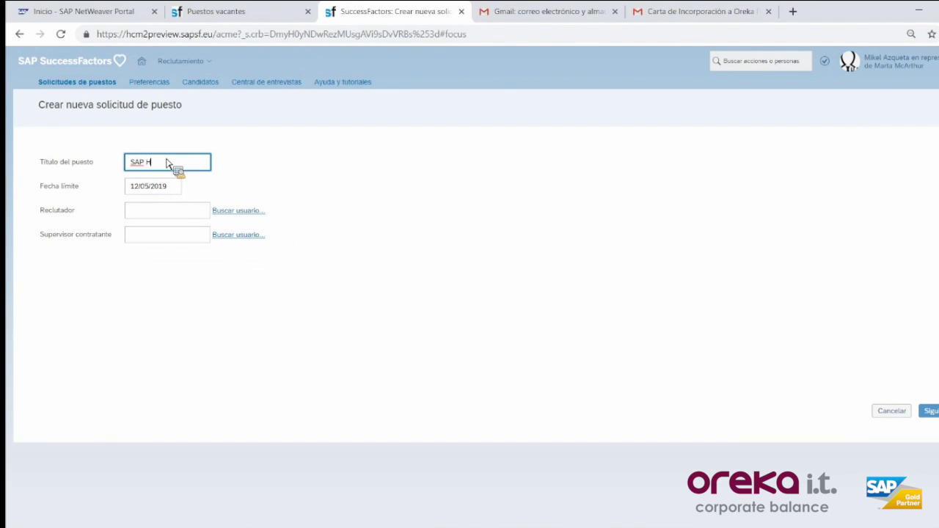
{"action": "key", "text": "BackSpace"}
{"action": "key", "text": "BackSpace"}
{"action": "key", "text": "BackSpace"}
{"action": "type", "text": "CONS"}
{"action": "key", "text": "BackSpace"}
{"action": "key", "text": "BackSpace"}
{"action": "key", "text": "BackSpace"}
{"action": "type", "text": "onsultor SAP HCM"}
{"action": "key", "text": "Tab"}
{"action": "key", "text": "Tab"}
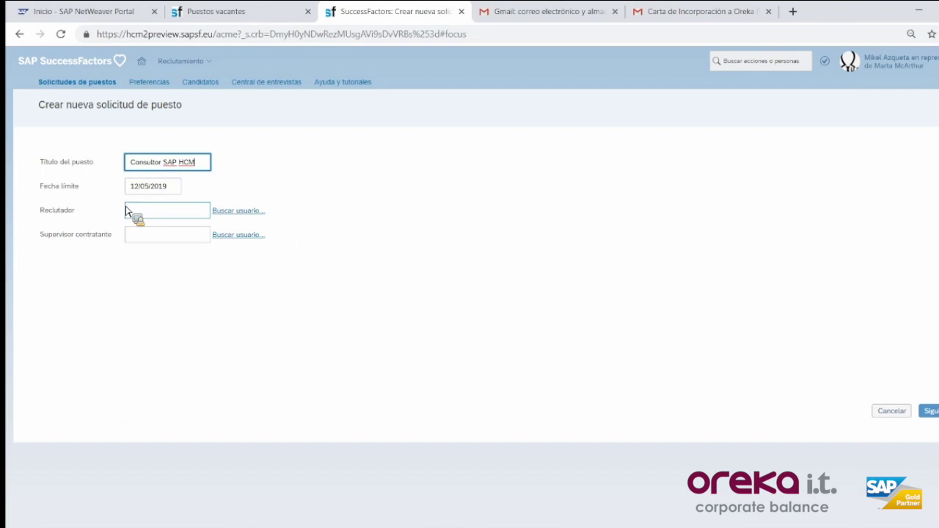
Step: Assign the recruiter and the hiring supervisor by name and continue to the full requisition form
{"action": "left_click", "coordinate": [126, 211]}
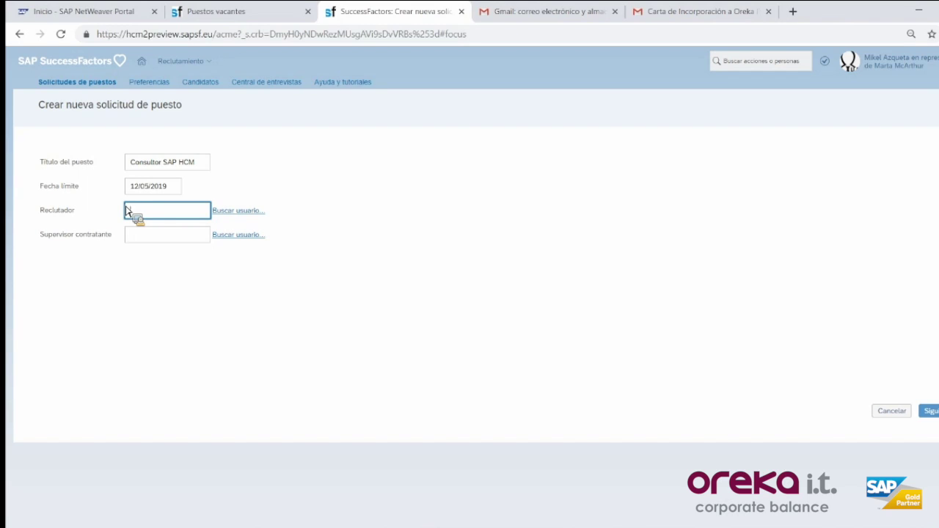
{"action": "type", "text": "MARTA"}
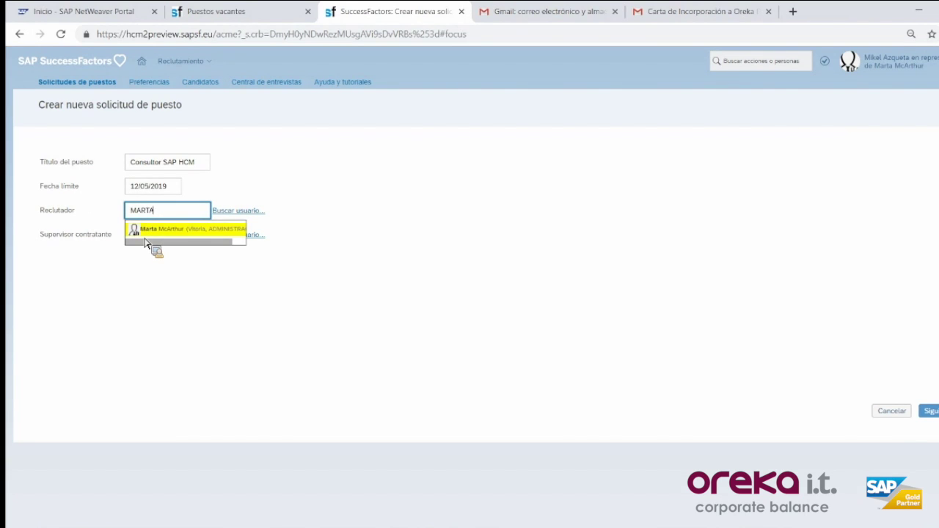
{"action": "left_click", "coordinate": [145, 242]}
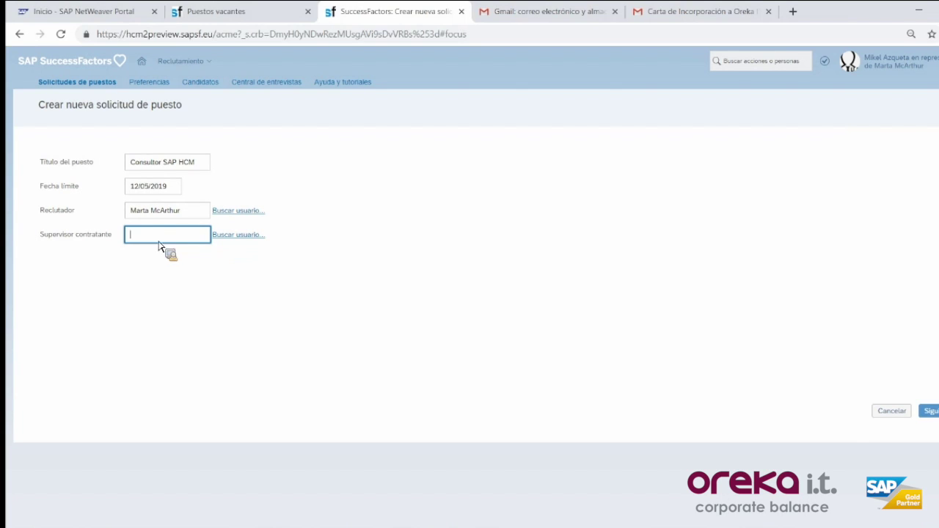
{"action": "type", "text": "MIC"}
{"action": "left_click", "coordinate": [178, 252]}
{"action": "left_click", "coordinate": [931, 412]}
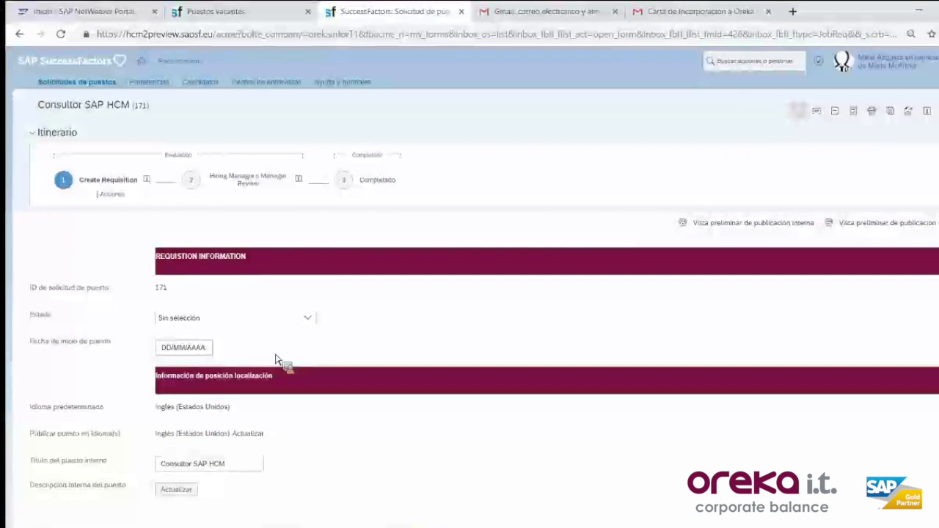
Step: Set the requisition's status to Open and its job start date to 12/04/2019
{"action": "left_click", "coordinate": [307, 318]}
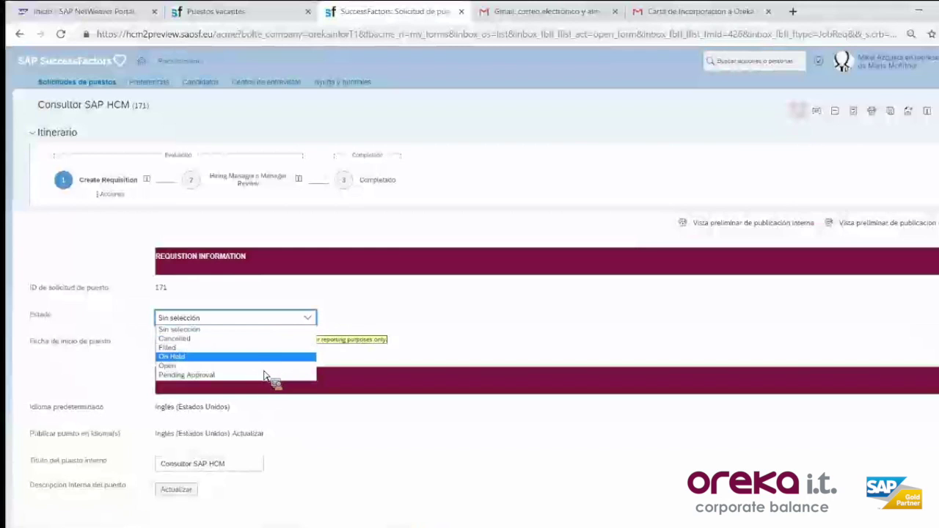
{"action": "left_click", "coordinate": [266, 366]}
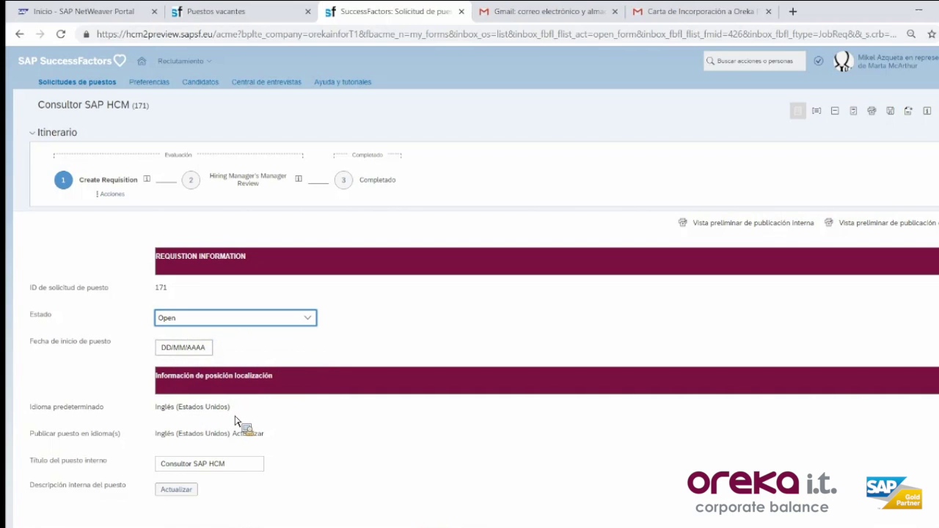
{"action": "key", "text": "Tab"}
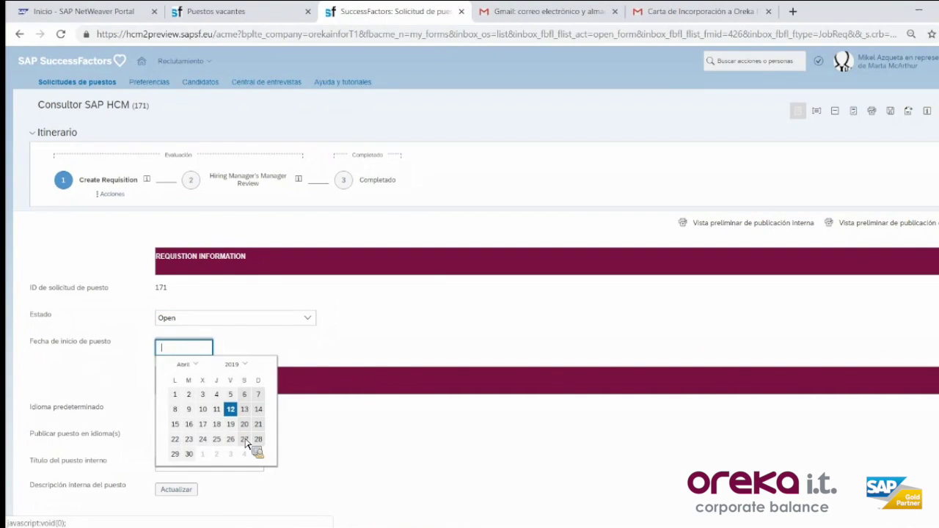
{"action": "key", "text": "Return"}
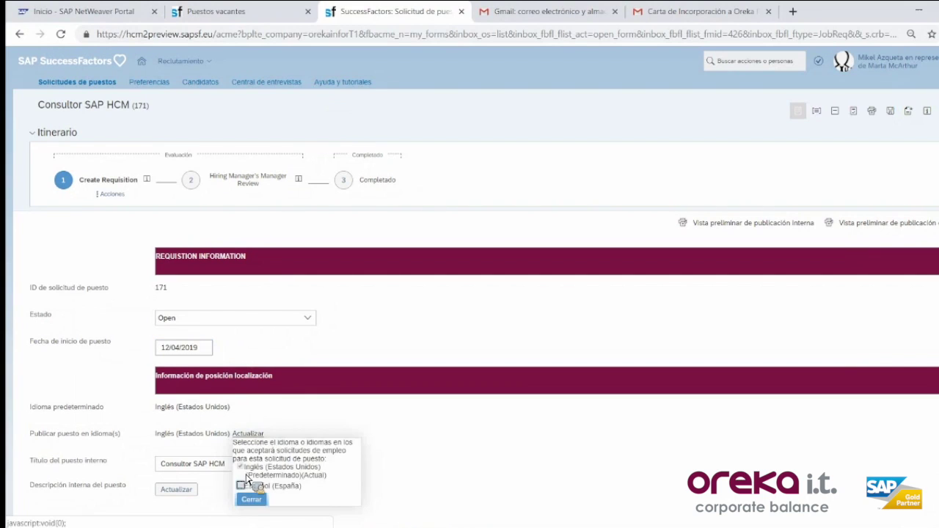
Step: Add Español (España) as a publishing language and switch the form's language to Español (España)
{"action": "left_click", "coordinate": [240, 485]}
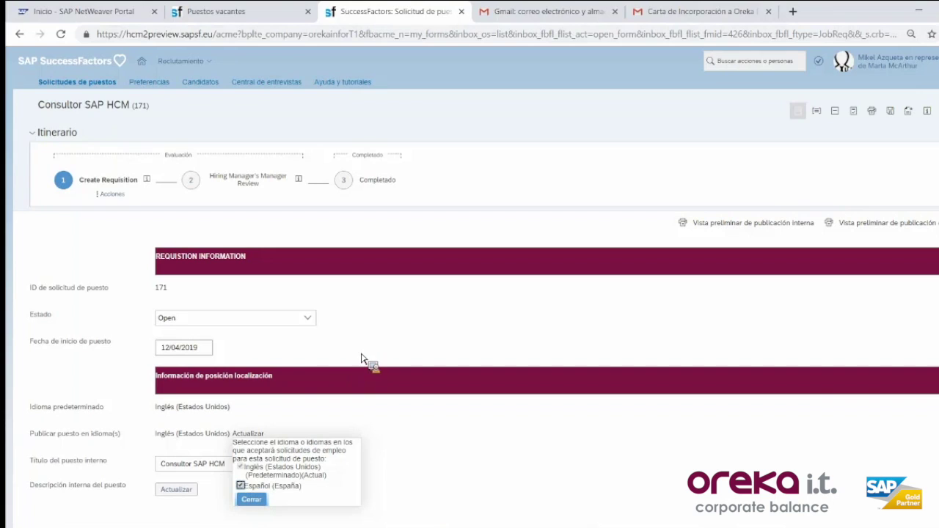
{"action": "key", "text": "Return"}
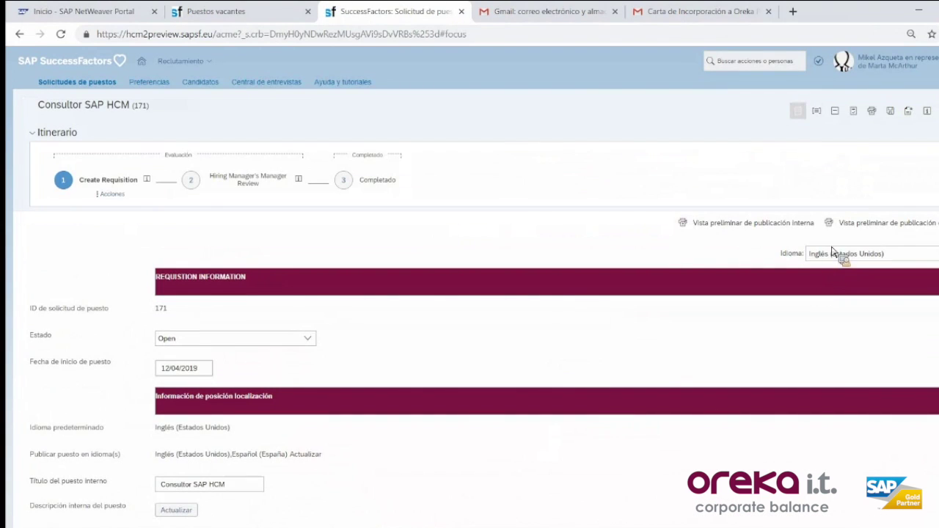
{"action": "left_click", "coordinate": [834, 253]}
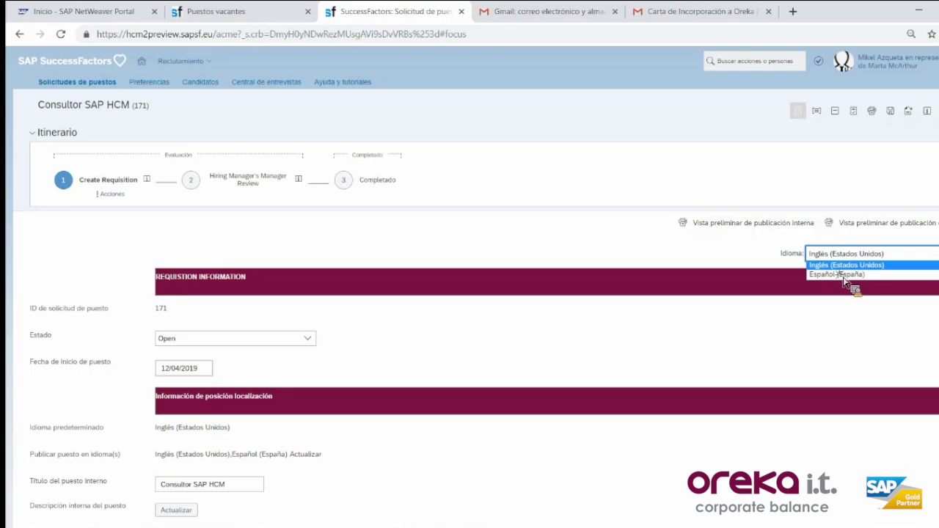
{"action": "key", "text": "Down"}
{"action": "key", "text": "Return"}
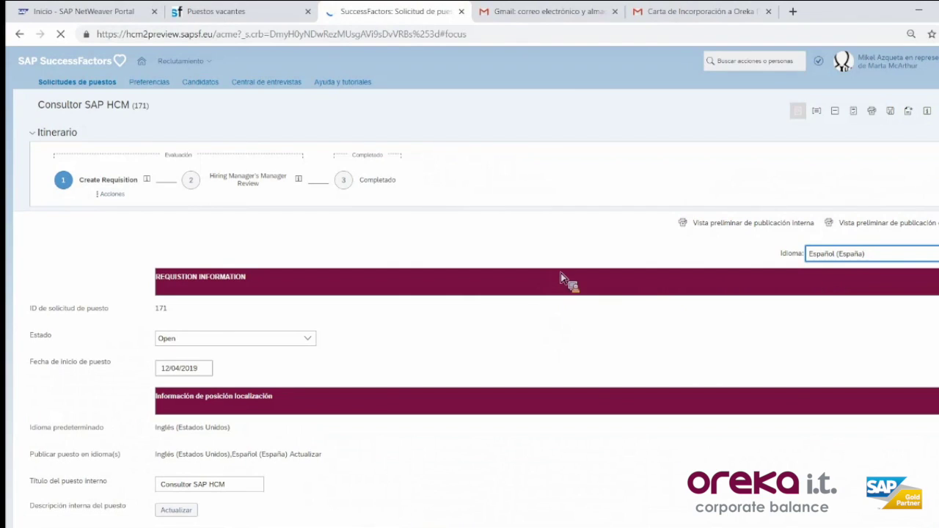
Step: Set the Spanish internal job title to "Consultor SAP HCM" and make the external title the same as the internal one
{"action": "scroll", "coordinate": [570, 270], "scroll_direction": "down", "scroll_amount": 3}
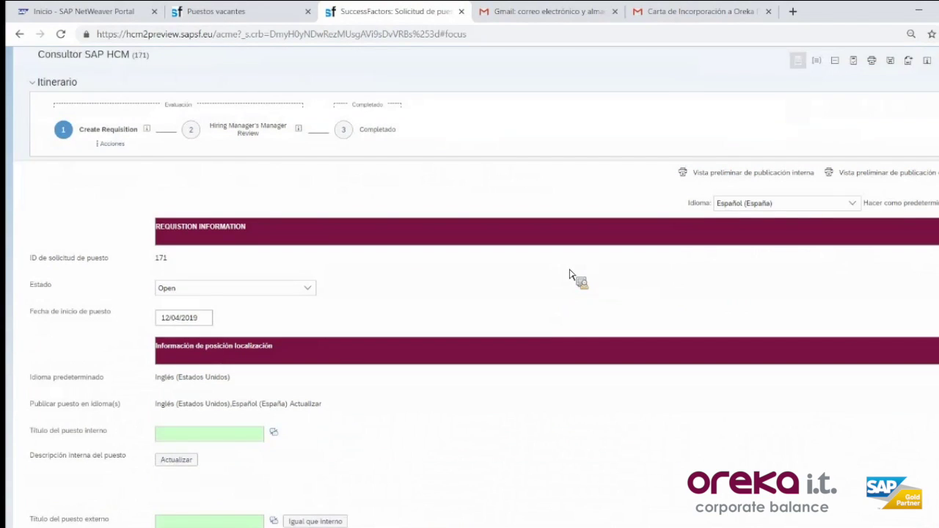
{"action": "scroll", "coordinate": [569, 291], "scroll_direction": "down", "scroll_amount": 1}
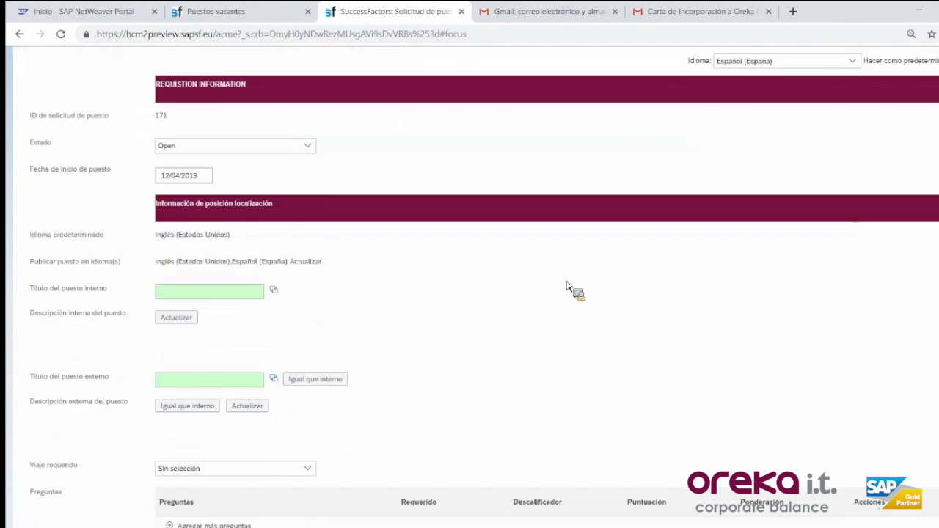
{"action": "scroll", "coordinate": [567, 286], "scroll_direction": "up", "scroll_amount": 1}
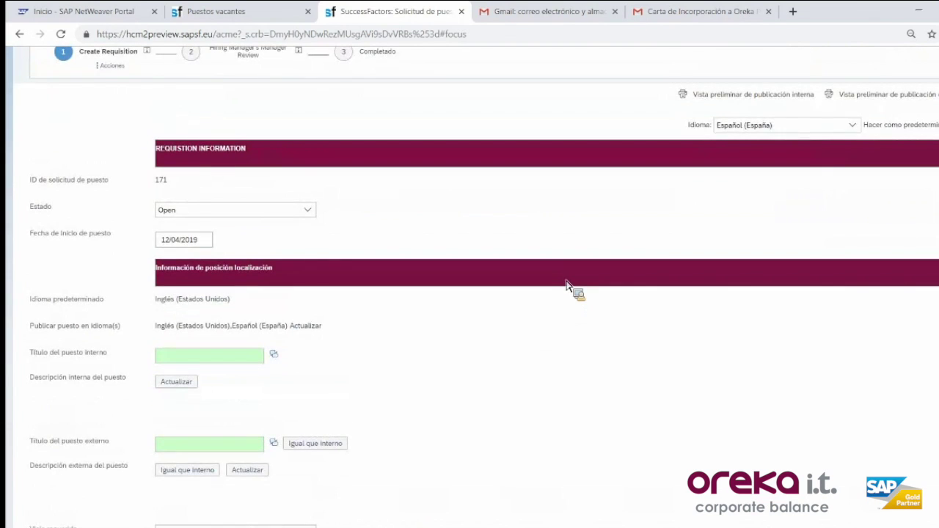
{"action": "scroll", "coordinate": [567, 287], "scroll_direction": "down", "scroll_amount": 8}
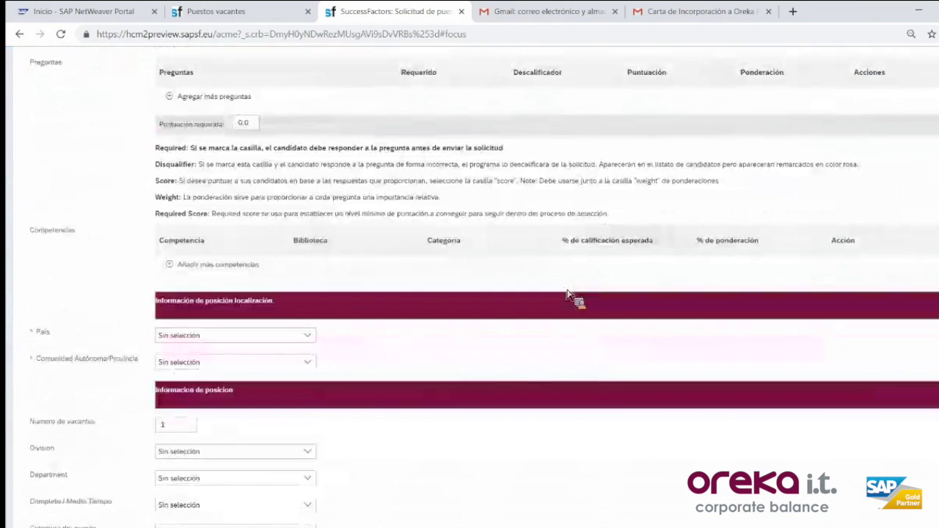
{"action": "scroll", "coordinate": [567, 294], "scroll_direction": "down", "scroll_amount": 10}
{"action": "scroll", "coordinate": [550, 292], "scroll_direction": "down", "scroll_amount": 10}
{"action": "scroll", "coordinate": [252, 249], "scroll_direction": "up", "scroll_amount": 15}
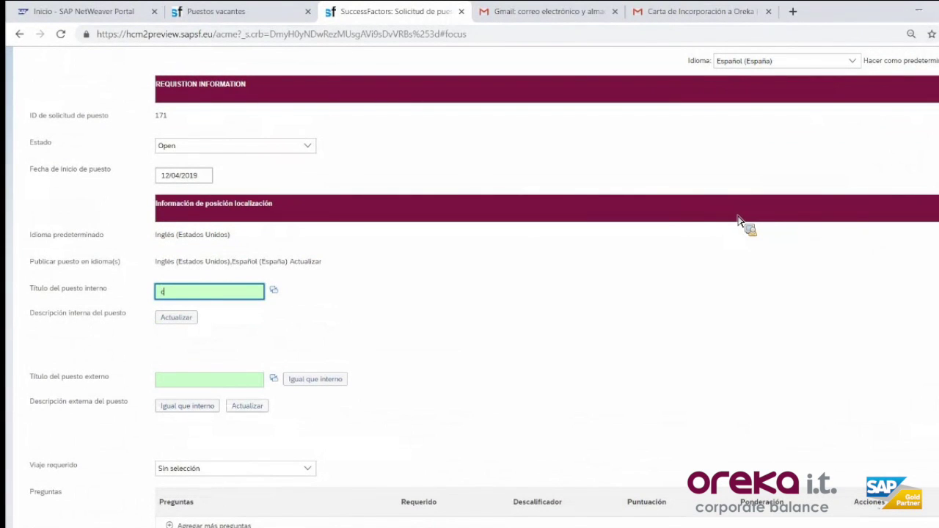
{"action": "type", "text": "Consultor SAP HCM"}
{"action": "left_click", "coordinate": [315, 379]}
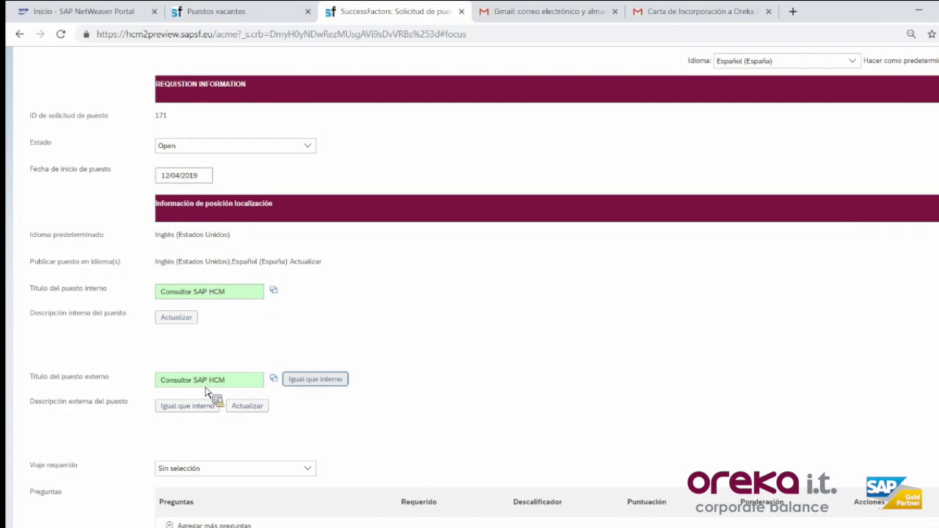
Step: Fill the internal job description with the full text copied from the "Descripción puesto" file in the SFSF Recruting folder
{"action": "left_click", "coordinate": [176, 317]}
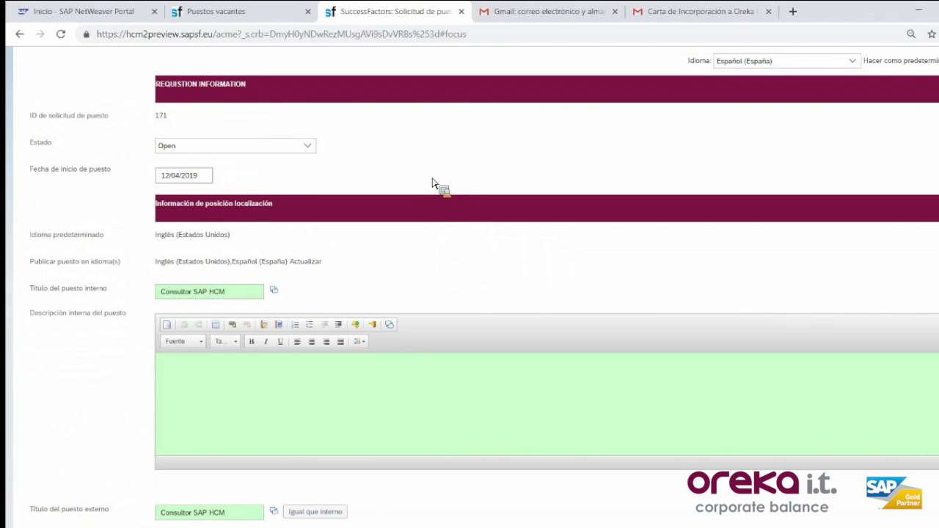
{"action": "key", "text": "alt+Tab"}
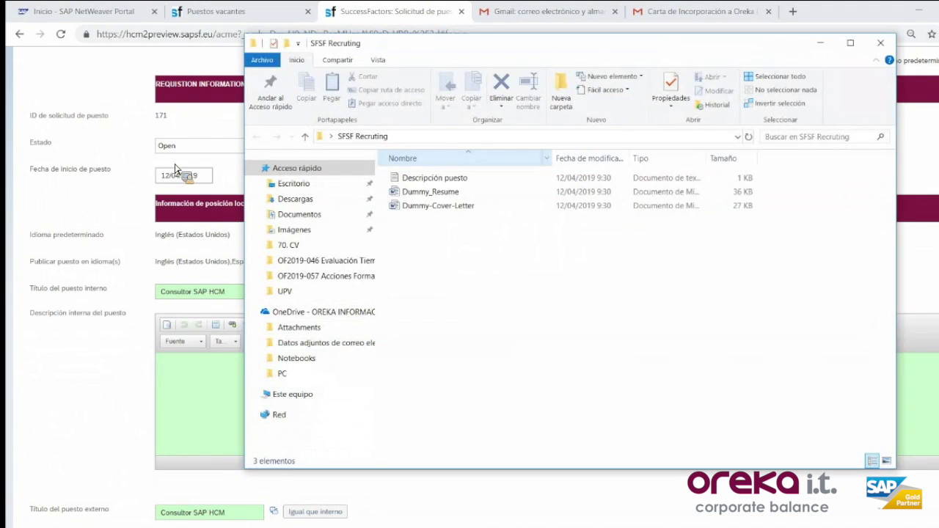
{"action": "double_click", "coordinate": [435, 177]}
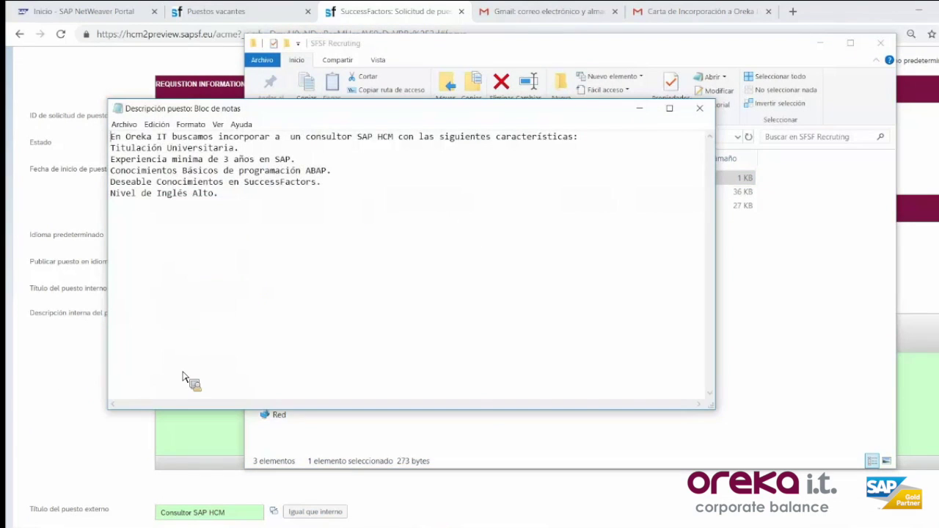
{"action": "key", "text": "ctrl+a"}
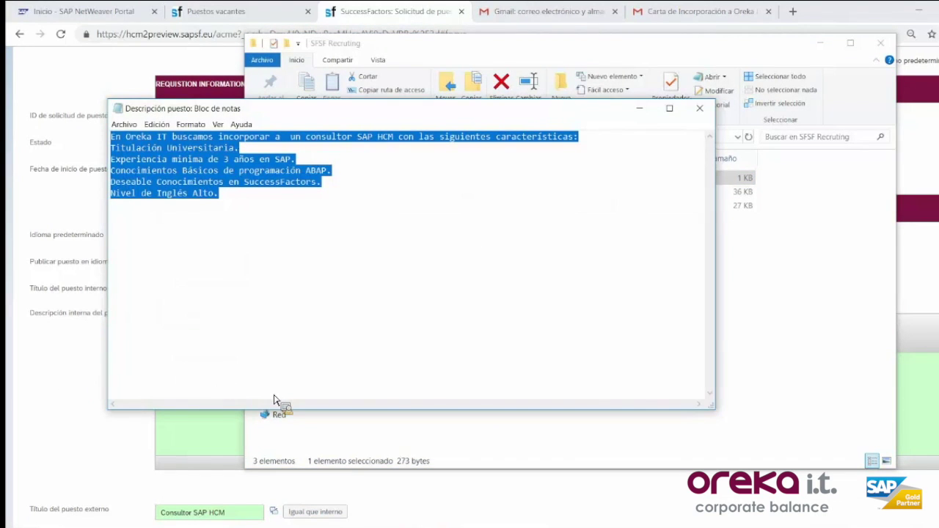
{"action": "key", "text": "alt+Tab"}
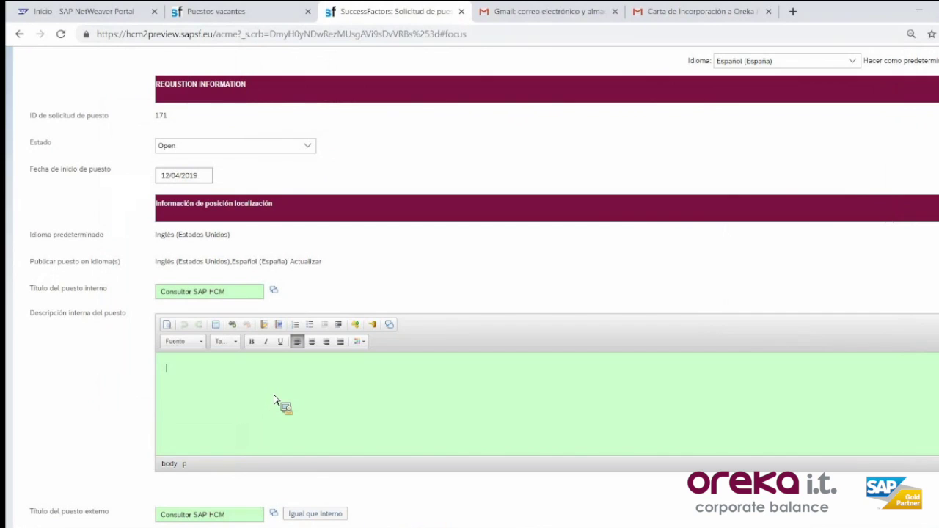
{"action": "type", "text": "En Oreka IT buscamos incorporar a  un consultor SAP HCM con las siguientes características:  Titulación Universitaria Experiencia mínima de 3 años en SAP Conocimientos Básicos de programación ABAP Deseable Conocimientos en SuccessFactors  Nivel de Inglés Alto"}
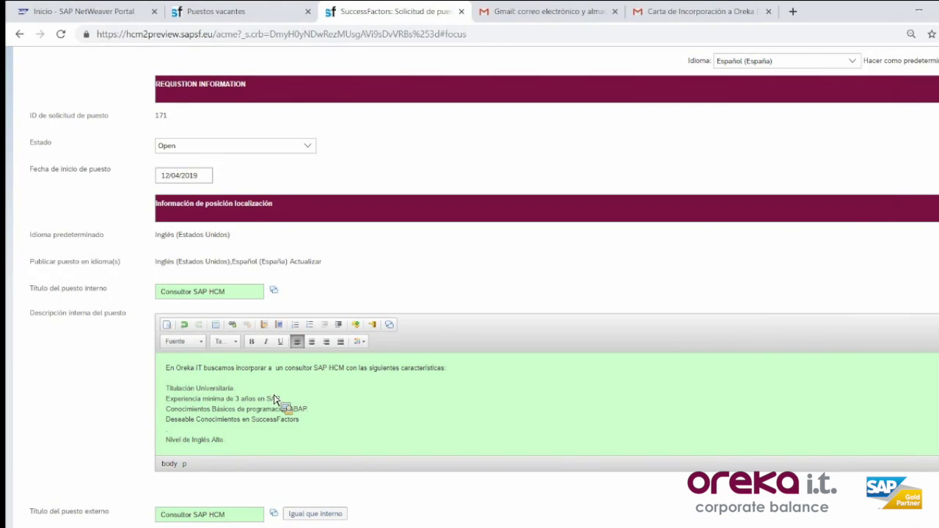
Step: Make the external job description the same as the internal one
{"action": "left_click_drag", "start_coordinate": [274, 398], "coordinate": [271, 355]}
{"action": "scroll", "coordinate": [285, 308], "scroll_direction": "down", "scroll_amount": 1}
{"action": "left_click_drag", "start_coordinate": [200, 379], "coordinate": [264, 475]}
{"action": "scroll", "coordinate": [105, 392], "scroll_direction": "down", "scroll_amount": 1}
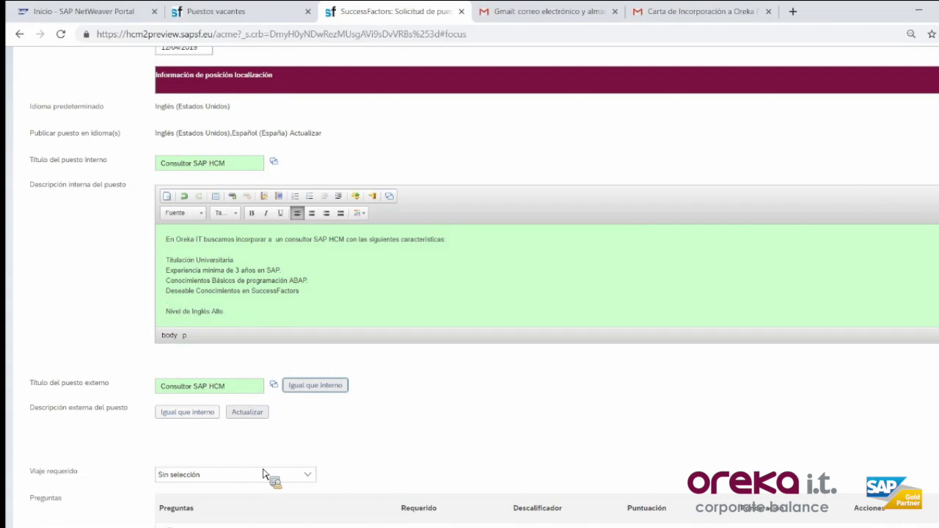
{"action": "left_click", "coordinate": [187, 411]}
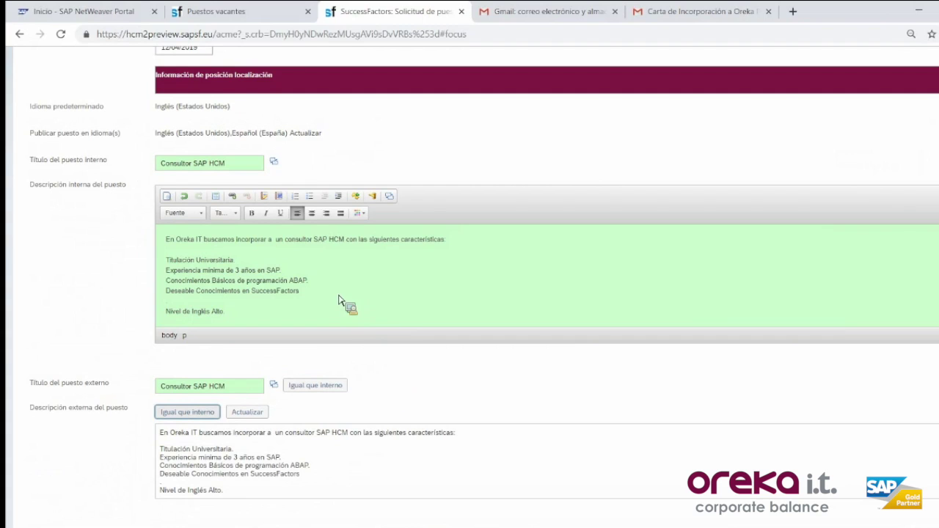
Step: Set the required travel field to the option that a driving licence and/or own car is required ("Si, se requiere carnet y/o coche propio")
{"action": "scroll", "coordinate": [308, 297], "scroll_direction": "down", "scroll_amount": 3}
{"action": "scroll", "coordinate": [240, 296], "scroll_direction": "down", "scroll_amount": 3}
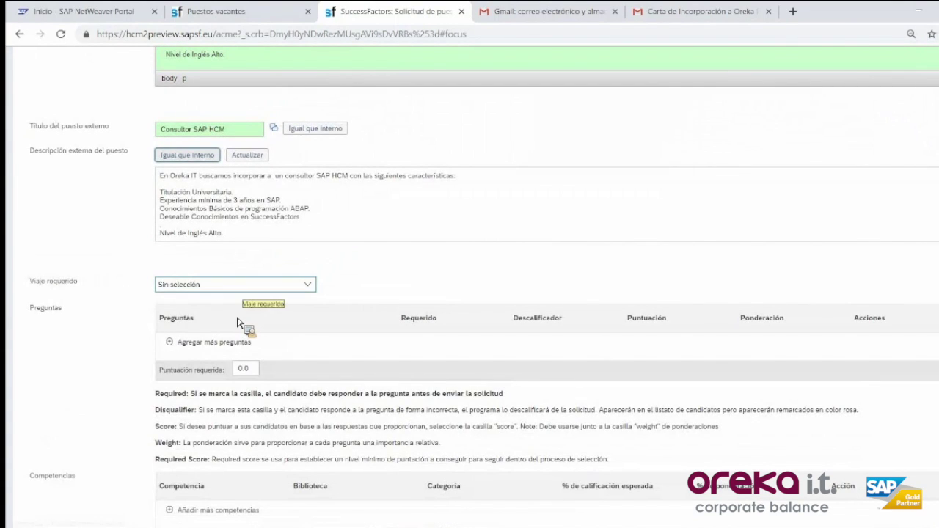
{"action": "left_click", "coordinate": [239, 284]}
{"action": "key", "text": "Down"}
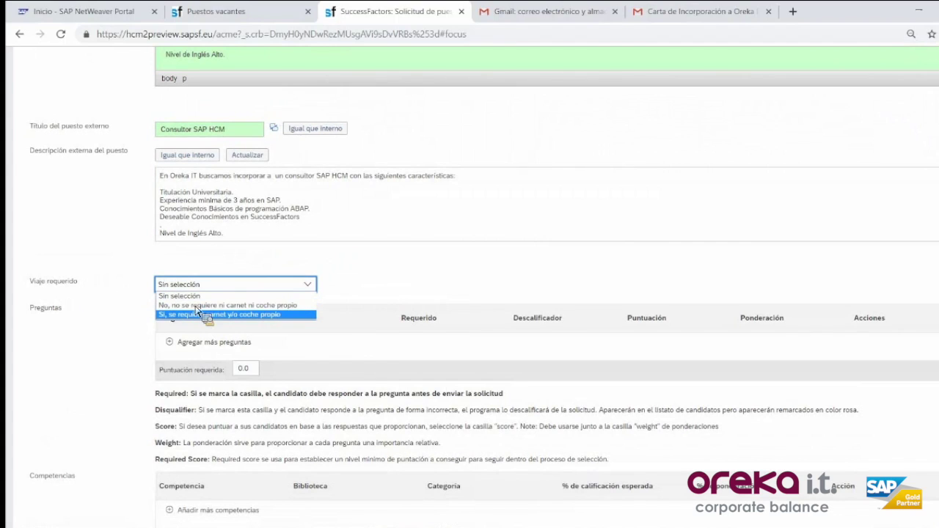
{"action": "key", "text": "Return"}
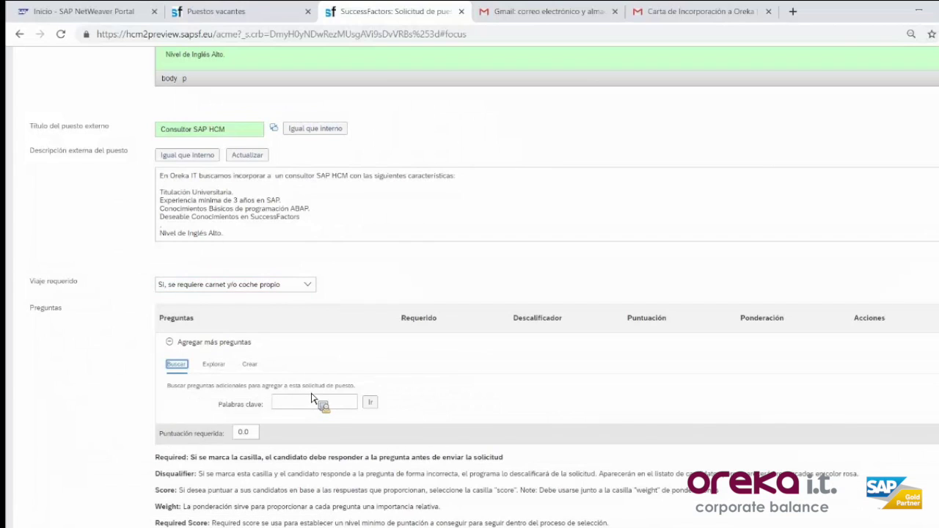
Step: Begin creating the question "¿Posee Carnet de Conducir ?" for the requisition and open its answer settings
{"action": "key", "text": "Tab"}
{"action": "key", "text": "Tab"}
{"action": "key", "text": "Return"}
{"action": "left_click", "coordinate": [311, 398]}
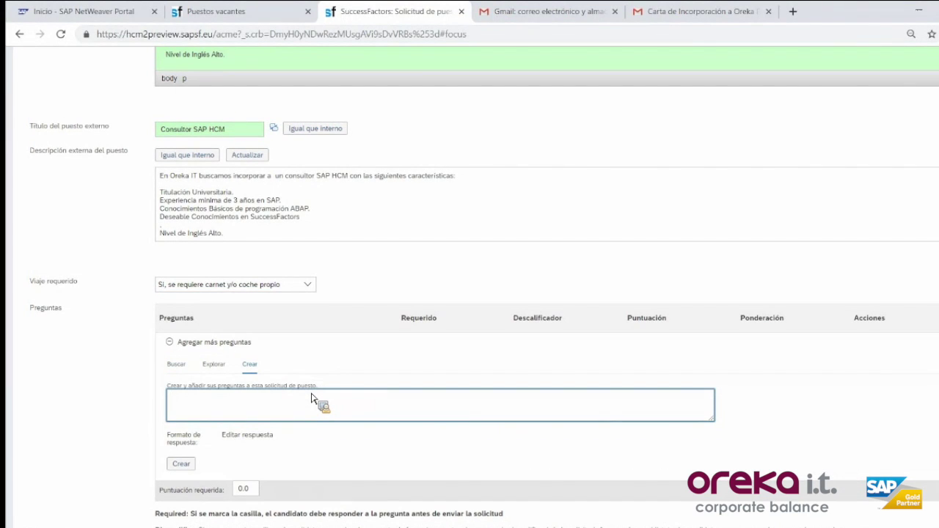
{"action": "type", "text": "¿Posee Carnet de Conducir ?"}
{"action": "key", "text": "Tab"}
{"action": "key", "text": "Return"}
{"action": "scroll", "coordinate": [343, 329], "scroll_direction": "down", "scroll_amount": 2}
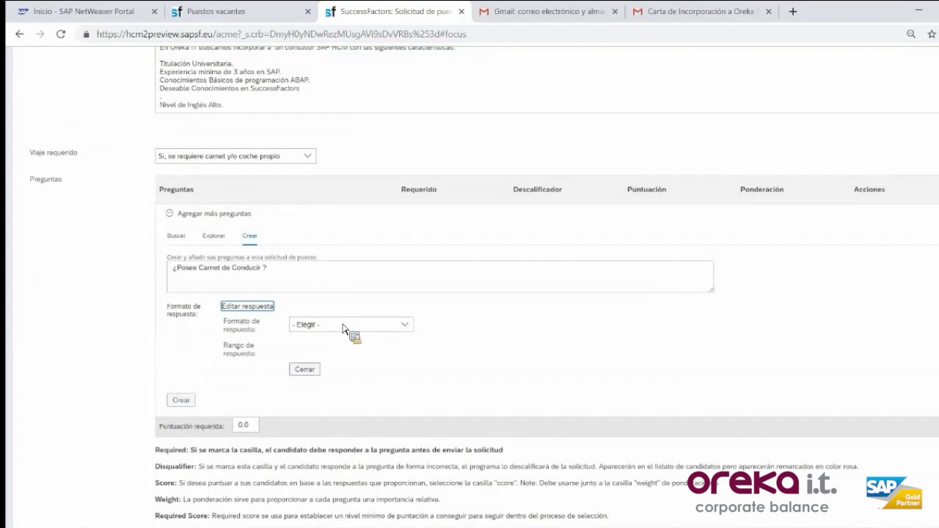
Step: Give the driving licence question multiple-choice answers SI and NO, with SI as the correct one, and create it
{"action": "left_click", "coordinate": [345, 330]}
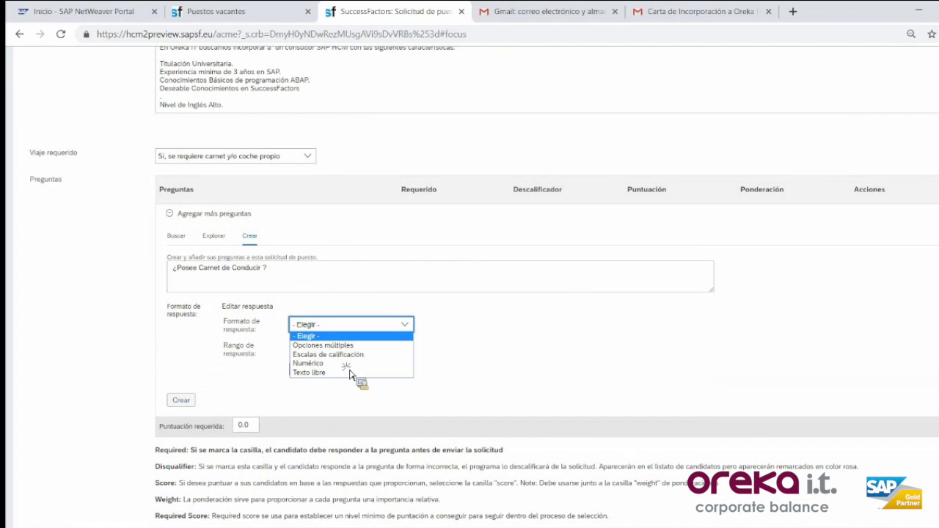
{"action": "left_click", "coordinate": [330, 345]}
{"action": "left_click", "coordinate": [323, 343]}
{"action": "type", "text": "s"}
{"action": "type", "text": "Si"}
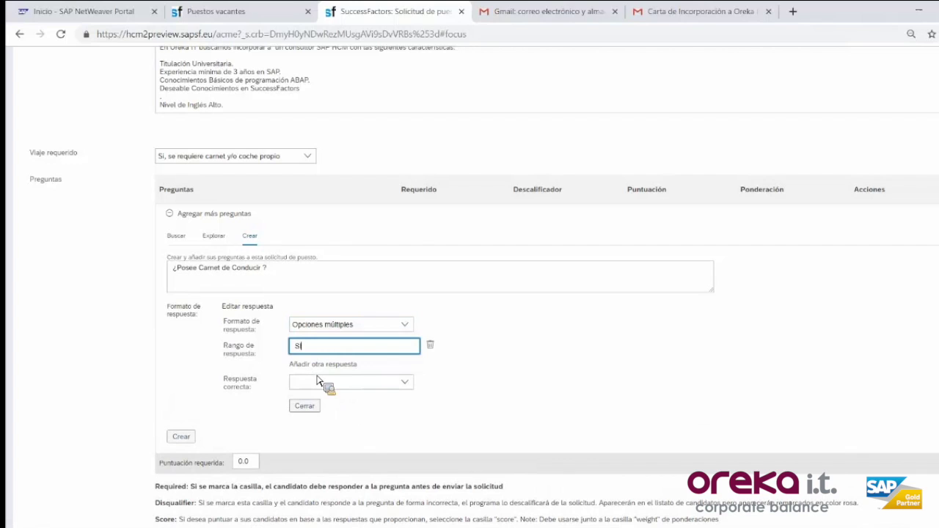
{"action": "left_click", "coordinate": [323, 364]}
{"action": "type", "text": "NO"}
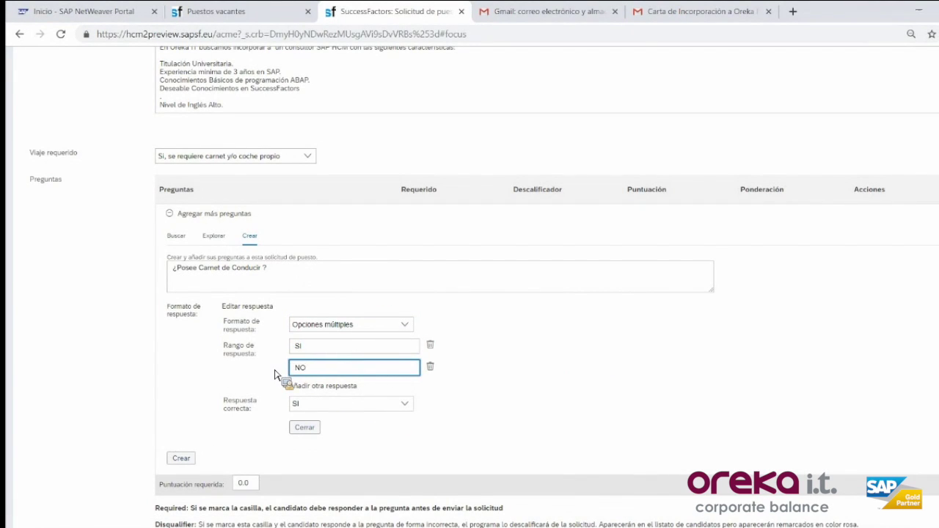
{"action": "scroll", "coordinate": [197, 412], "scroll_direction": "down", "scroll_amount": 1}
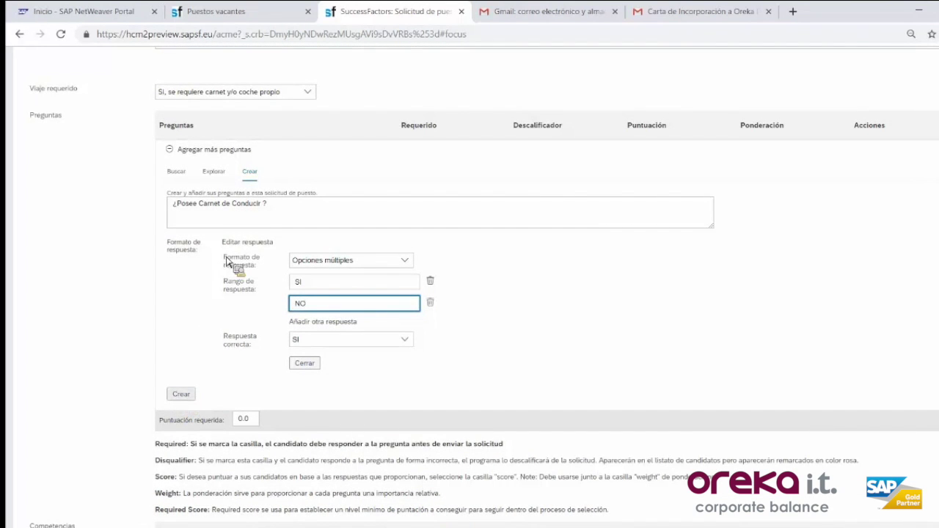
{"action": "key", "text": "Return"}
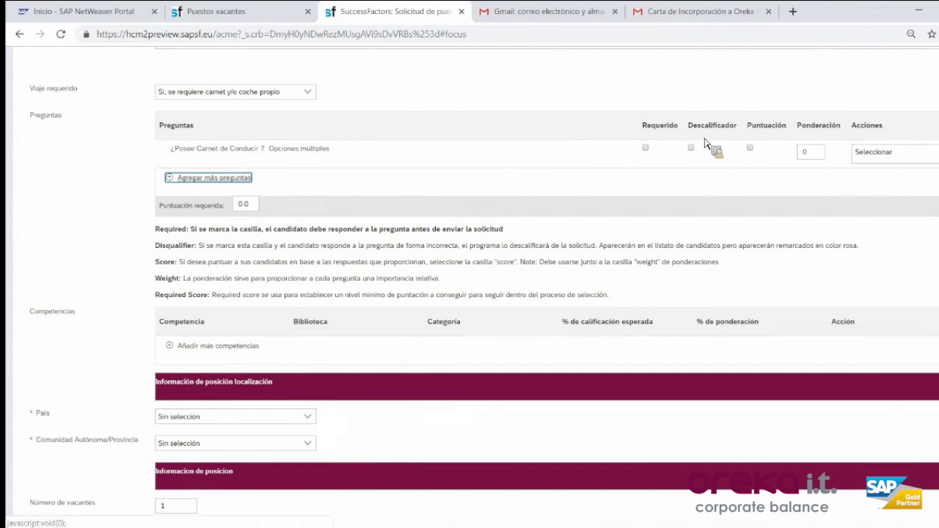
Step: Mark the driving licence question as required, disqualifying and scored, with a weighting of 25.0
{"action": "key", "text": "Return"}
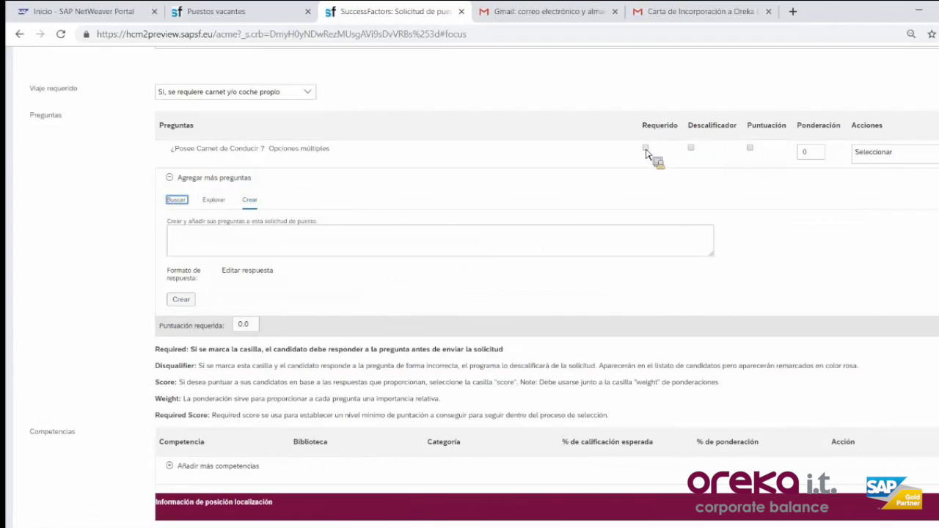
{"action": "left_click", "coordinate": [779, 129]}
{"action": "key", "text": "Tab"}
{"action": "key", "text": "space"}
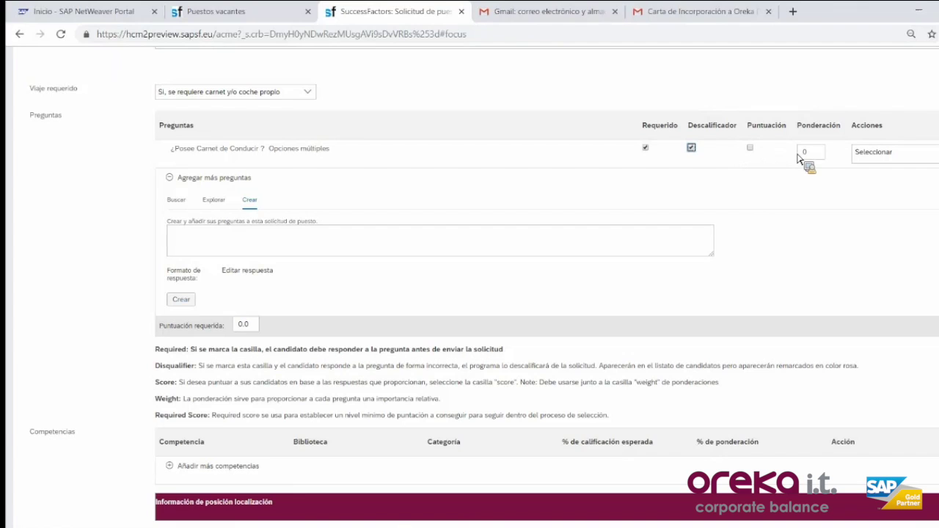
{"action": "key", "text": "Tab"}
{"action": "key", "text": "space"}
{"action": "key", "text": "Tab"}
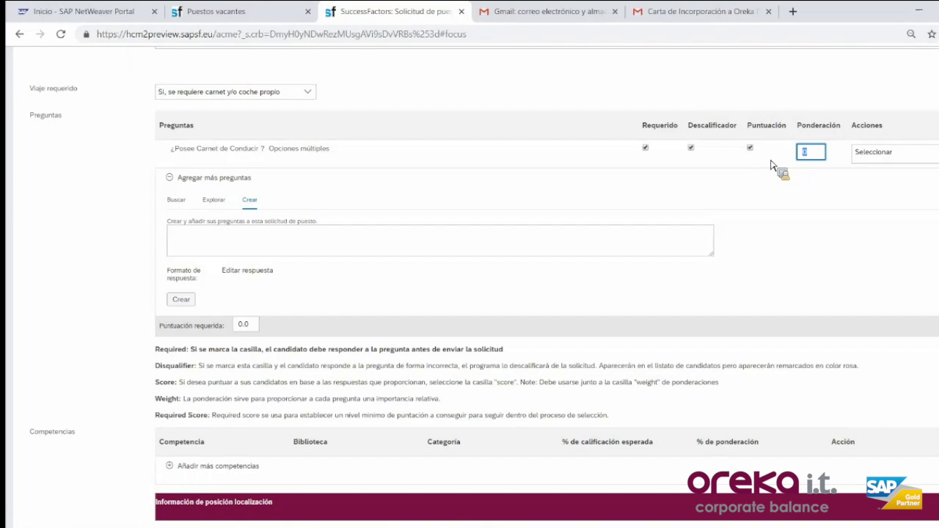
{"action": "type", "text": "25.0"}
Step: Begin a second new question, "¿Cuál es su nivel de Inglés?", and open its answer settings
{"action": "left_click", "coordinate": [314, 255]}
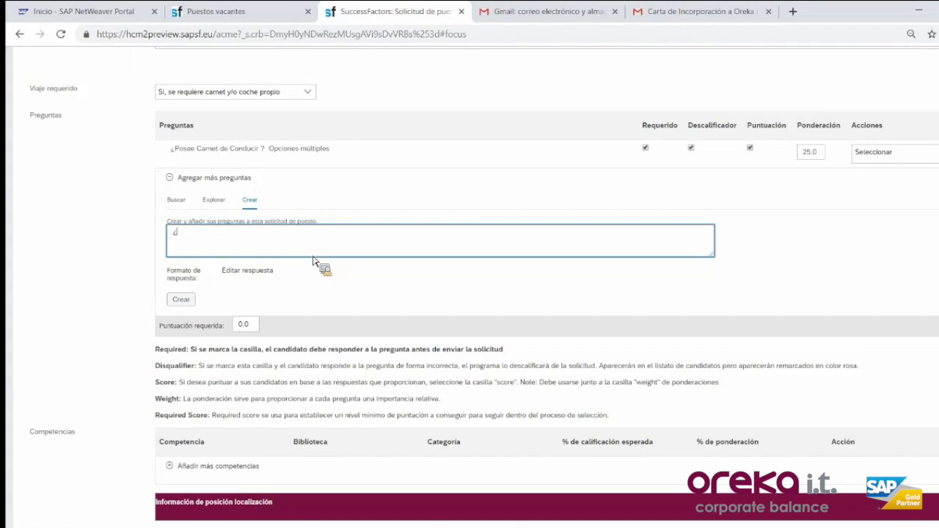
{"action": "key", "text": "BackSpace"}
{"action": "type", "text": "Cuál es su nivel de Inglés?"}
{"action": "key", "text": "Tab"}
{"action": "key", "text": "Return"}
Step: Give the English question a rating-scale answer using "Escala Calificación - Idiomas", desired answer 4--B2 or higher, and create it
{"action": "left_click", "coordinate": [316, 288]}
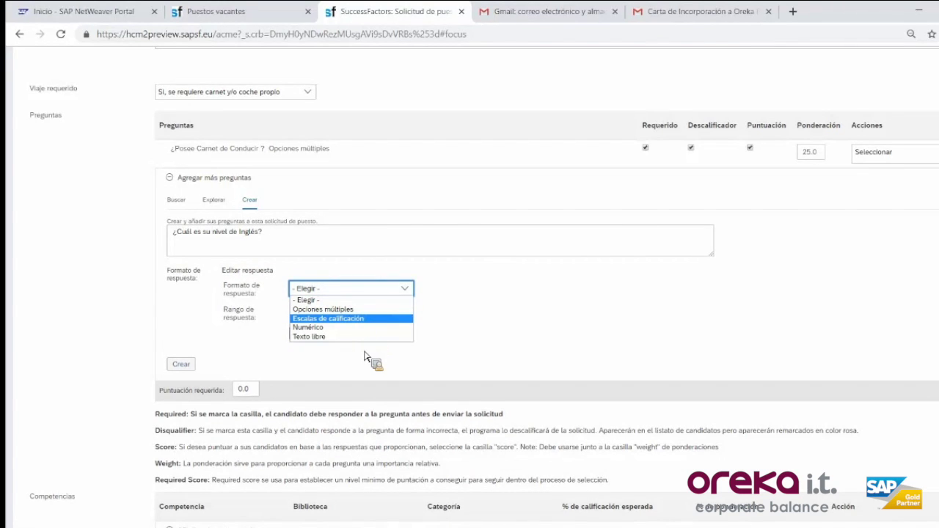
{"action": "left_click", "coordinate": [360, 319]}
{"action": "left_click", "coordinate": [375, 311]}
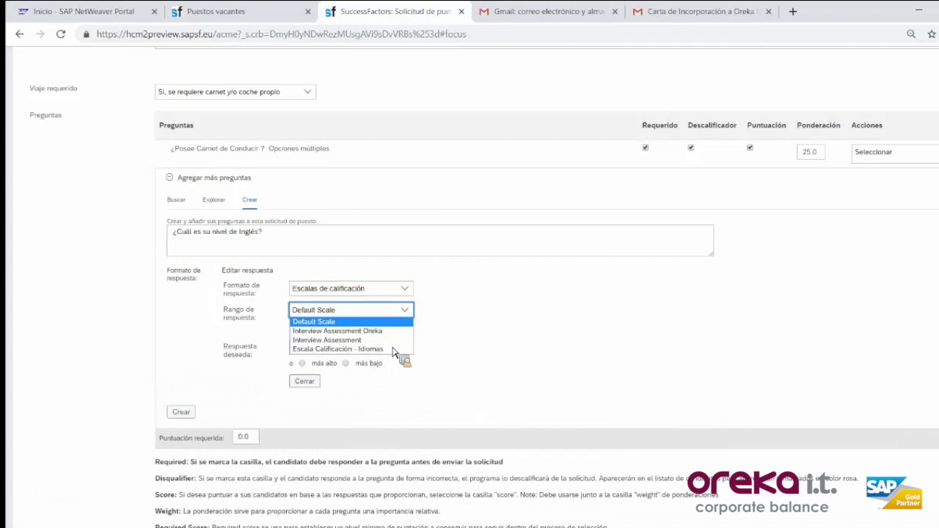
{"action": "left_click", "coordinate": [380, 349]}
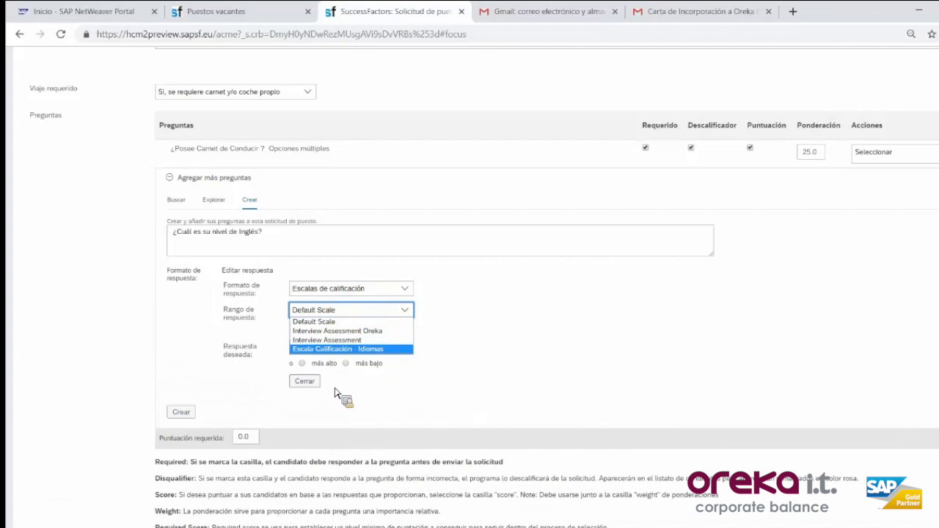
{"action": "left_click", "coordinate": [348, 347]}
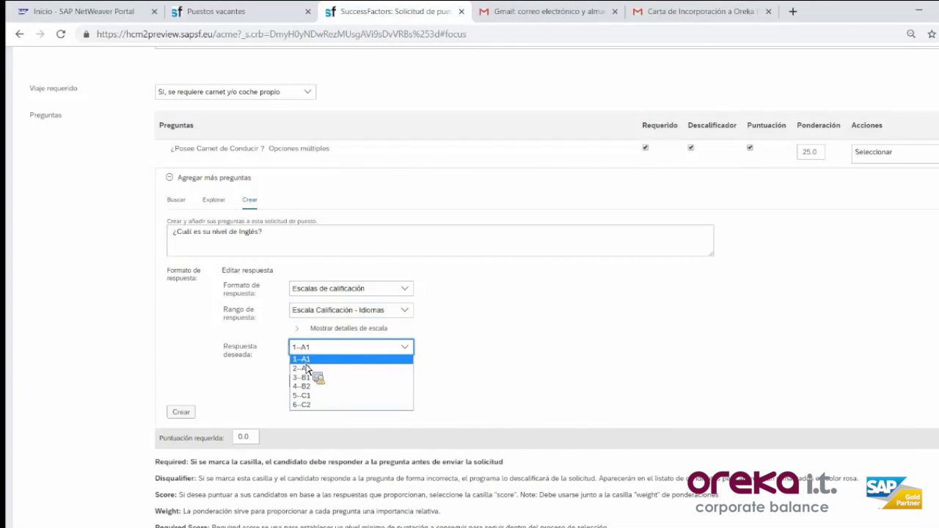
{"action": "key", "text": "Return"}
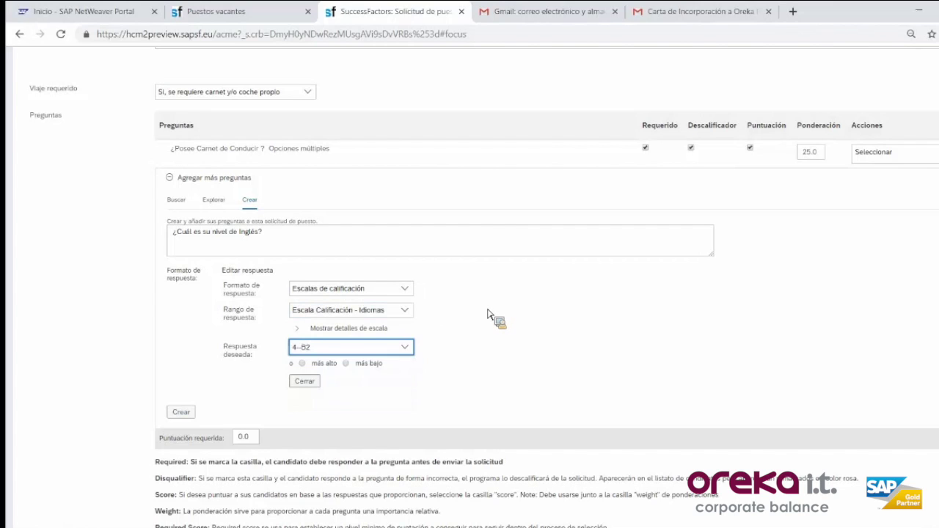
{"action": "left_click", "coordinate": [301, 363]}
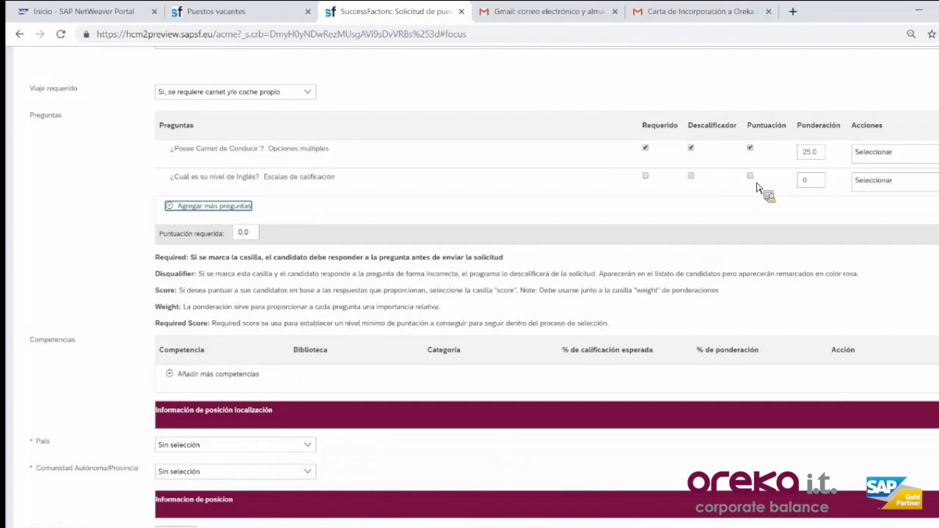
Step: Mark the English level question as required, disqualifying and scored, with a weighting of 25.0
{"action": "key", "text": "Tab"}
{"action": "key", "text": "space"}
{"action": "key", "text": "Tab"}
{"action": "key", "text": "space"}
{"action": "key", "text": "Tab"}
{"action": "type", "text": "25.0"}
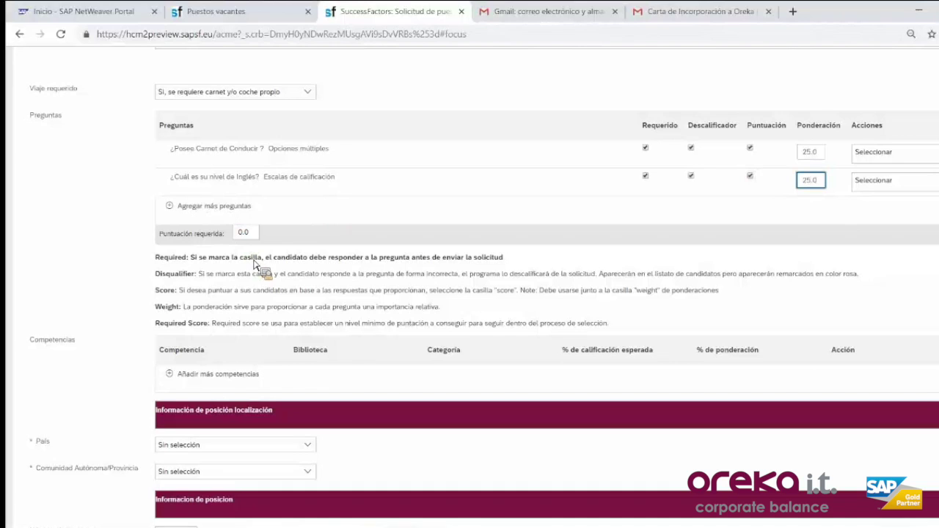
Step: Begin a third new screening question reading "¿Cuantos años de experiencia previa en SAP HCM posee?"
{"action": "key", "text": "Tab"}
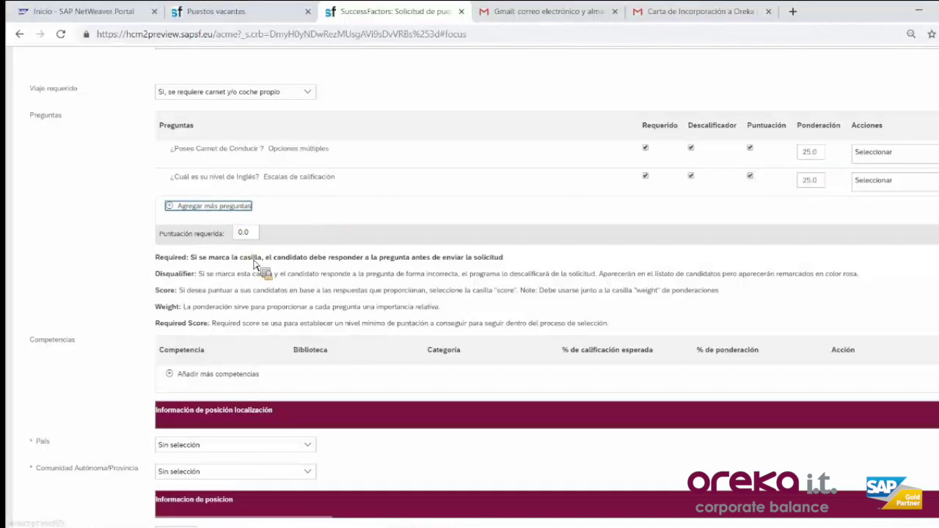
{"action": "key", "text": "Return"}
{"action": "left_click", "coordinate": [254, 265]}
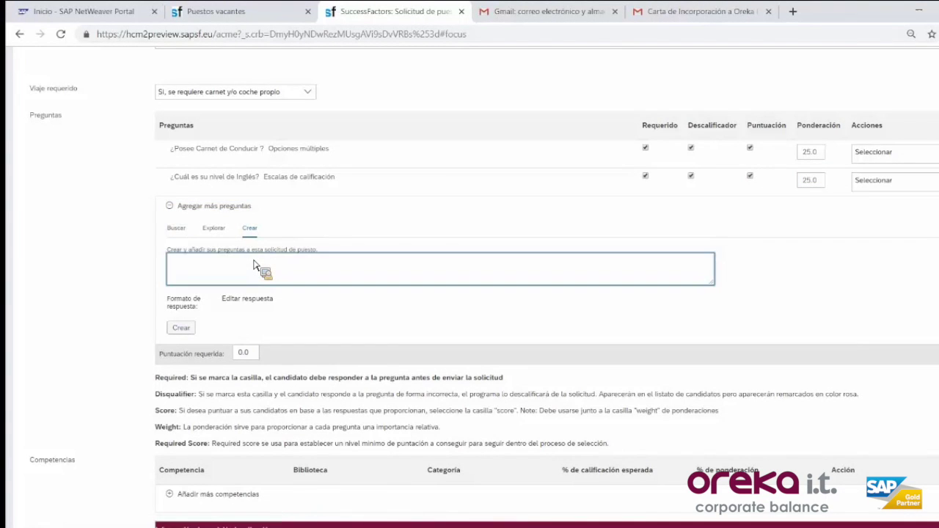
{"action": "type", "text": "¿Cuantos añ"}
{"action": "key", "text": "BackSpace"}
{"action": "type", "text": "os de experiencia previa en SAP"}
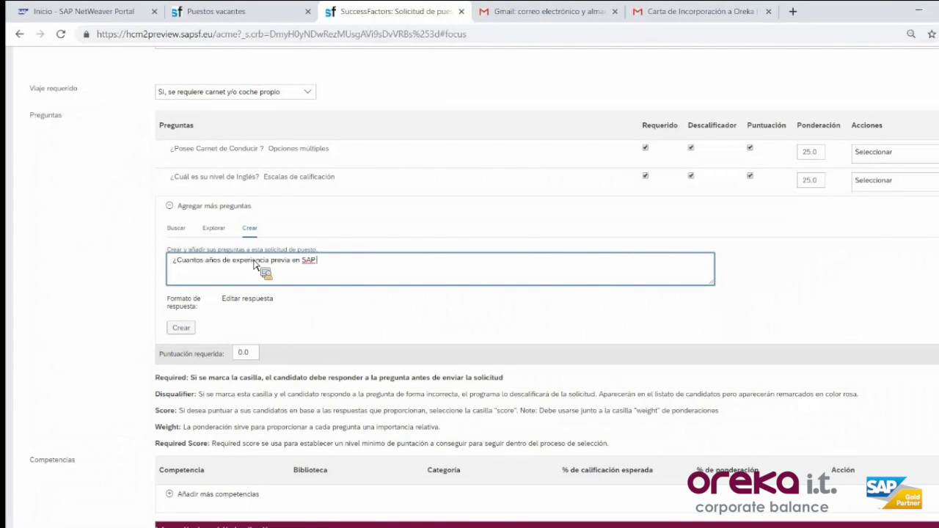
{"action": "type", "text": " HCM posee?"}
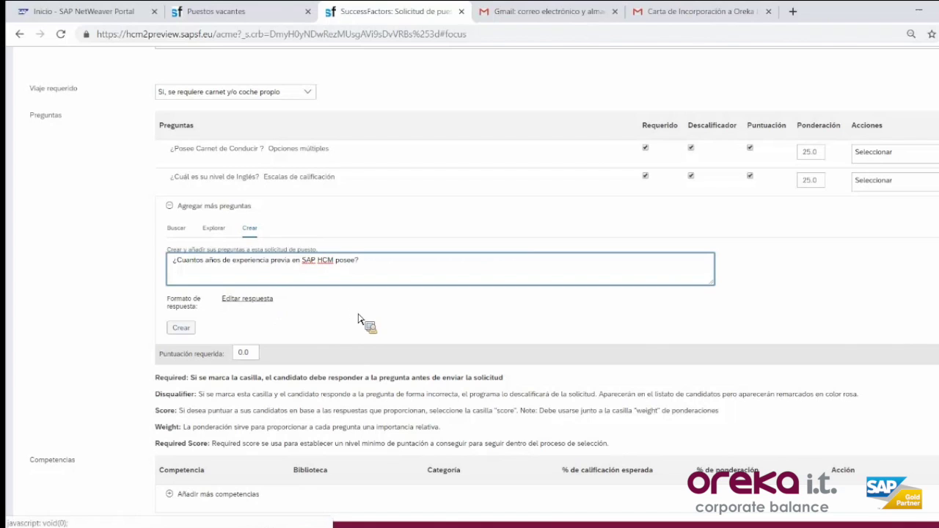
Step: Give the SAP HCM experience question a numeric answer with desired response 2.0 or higher, and create it
{"action": "key", "text": "Tab"}
{"action": "key", "text": "Return"}
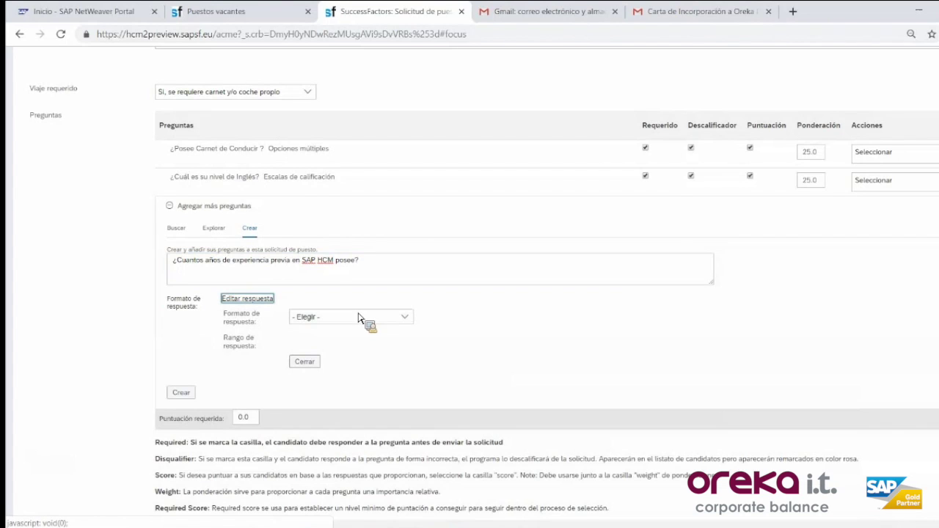
{"action": "left_click", "coordinate": [359, 317]}
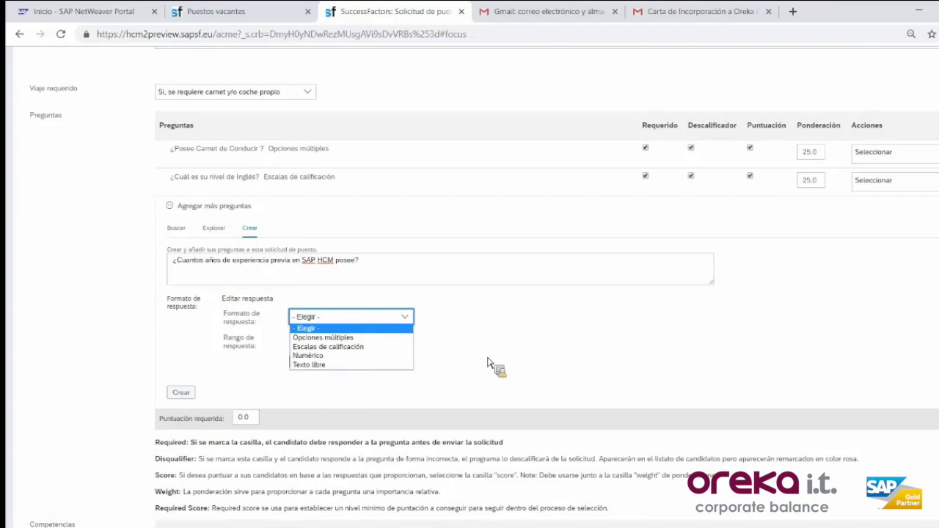
{"action": "left_click", "coordinate": [308, 356]}
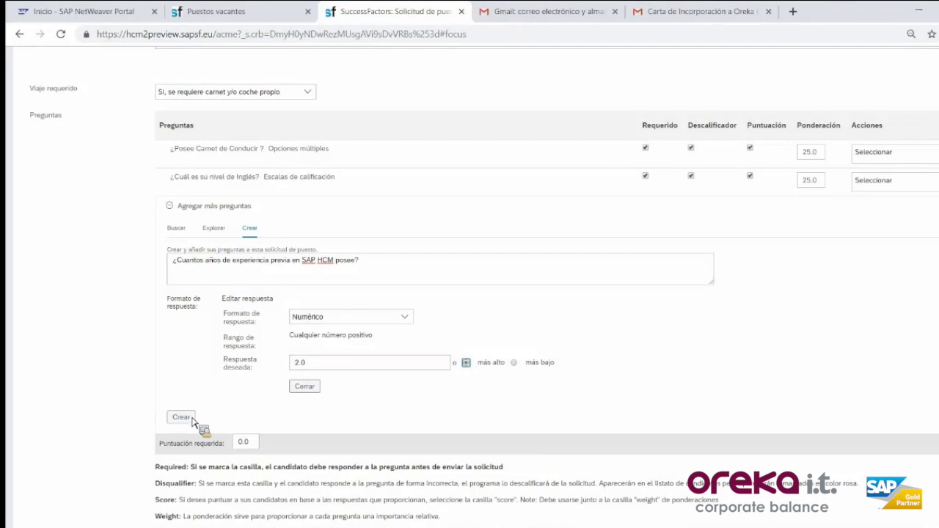
{"action": "left_click", "coordinate": [191, 419]}
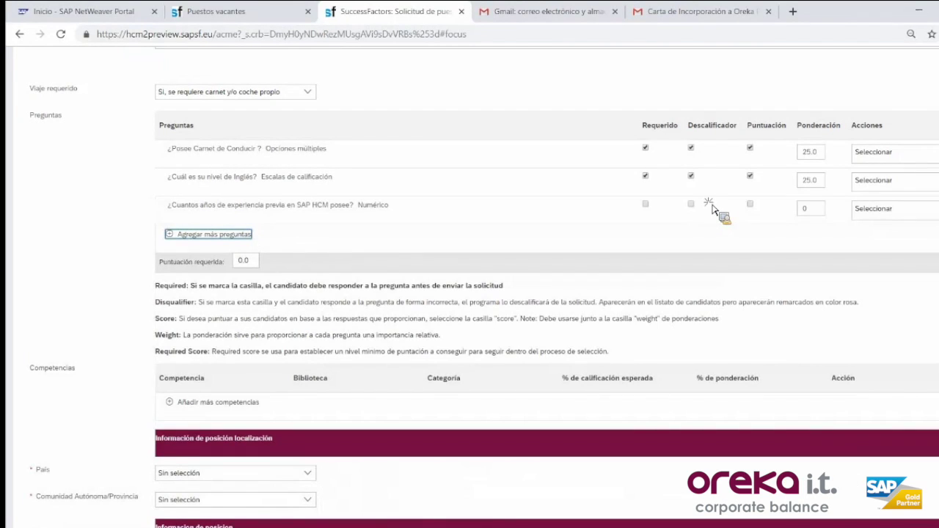
Step: Mark the SAP HCM experience question as required, disqualifying and scored, with a weighting of 25.0
{"action": "left_click", "coordinate": [771, 209]}
{"action": "left_click", "coordinate": [806, 211]}
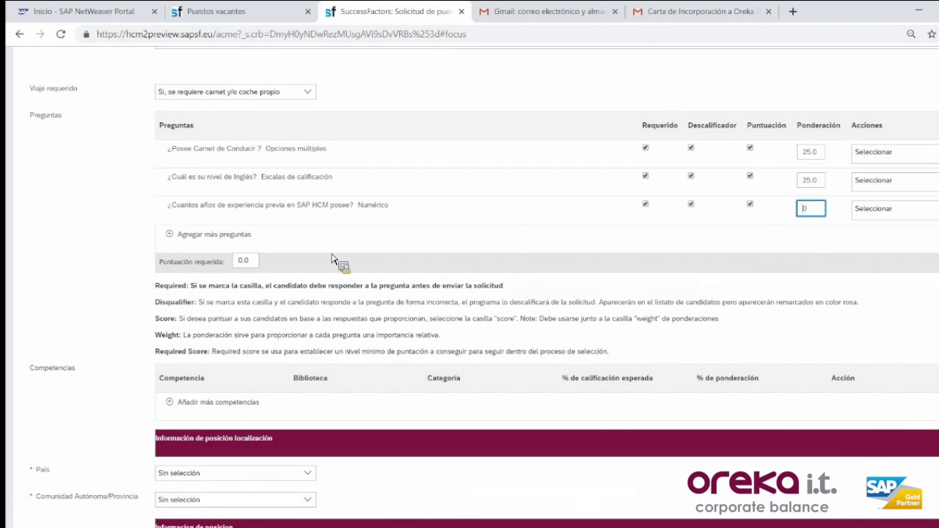
{"action": "type", "text": "25."}
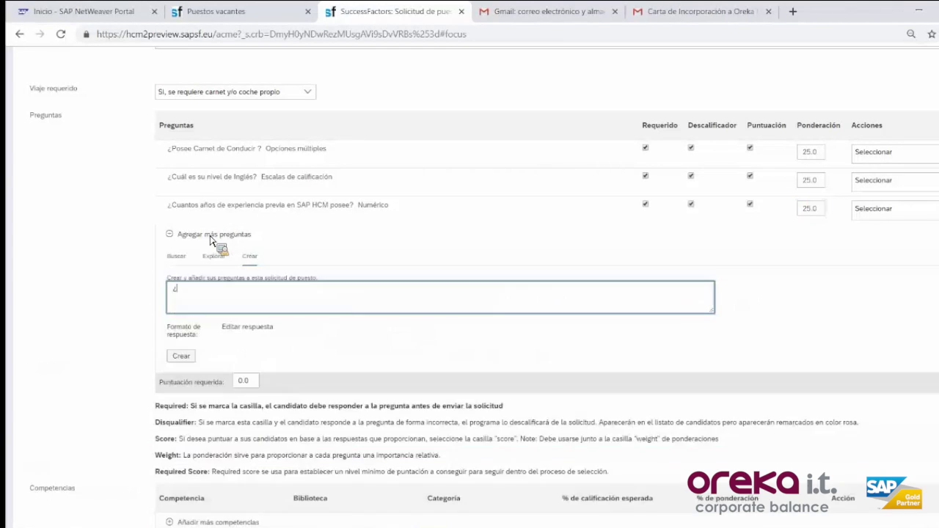
Step: Begin a fourth new question, "¿Posee conocimientos de ABAP?", and open its answer settings
{"action": "type", "text": "osee conocimientos de a"}
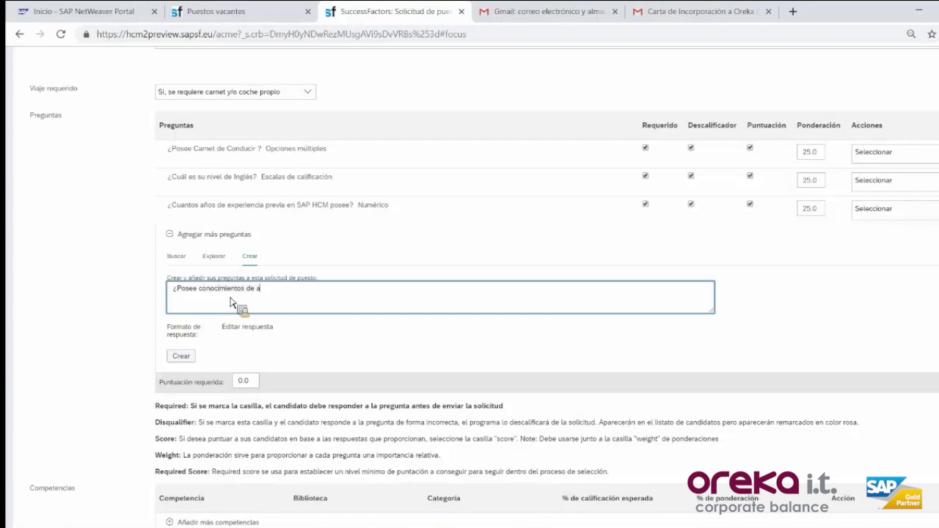
{"action": "type", "text": "ABAP?"}
{"action": "key", "text": "Tab"}
{"action": "key", "text": "Return"}
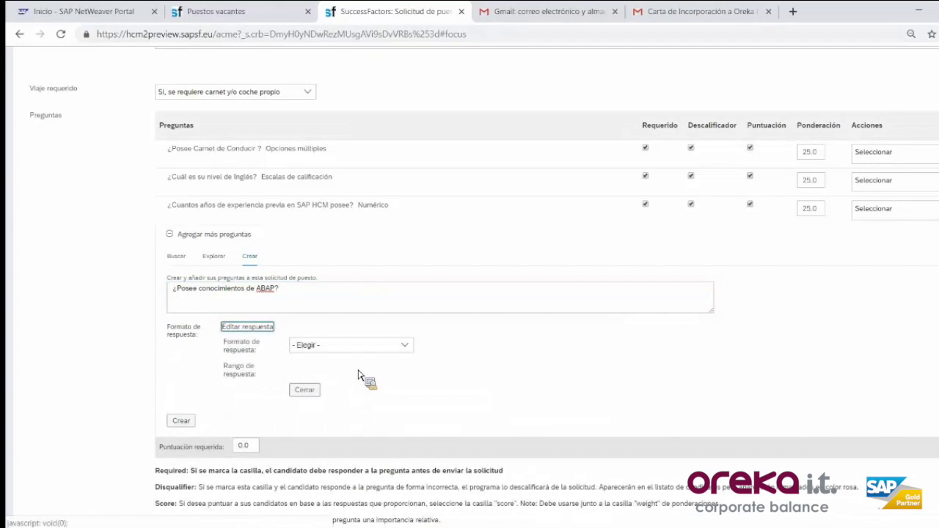
Step: Give the ABAP question a multiple-choice answer with options SI and NO, correct answer SI, and create it
{"action": "left_click", "coordinate": [351, 346]}
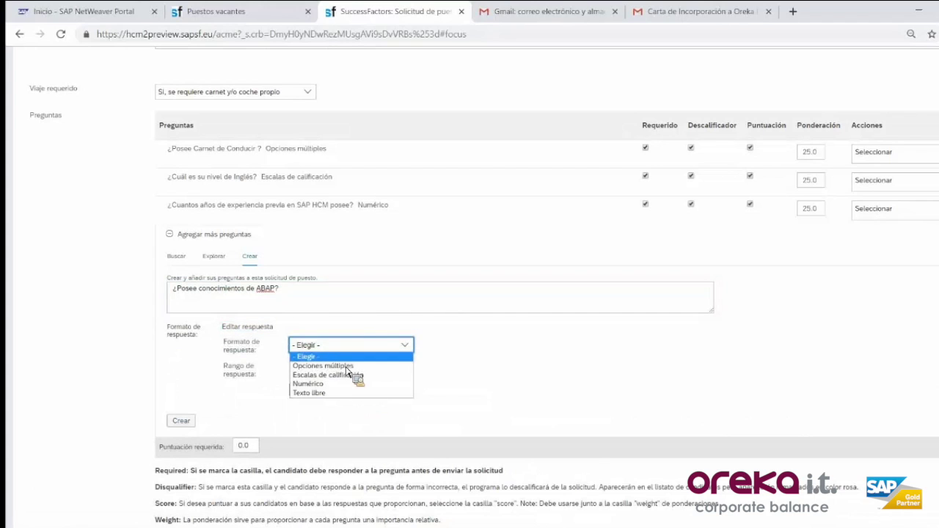
{"action": "key", "text": "Return"}
{"action": "left_click", "coordinate": [338, 385]}
{"action": "left_click", "coordinate": [322, 363]}
{"action": "type", "text": "s"}
{"action": "key", "text": "BackSpace"}
{"action": "type", "text": "Sí"}
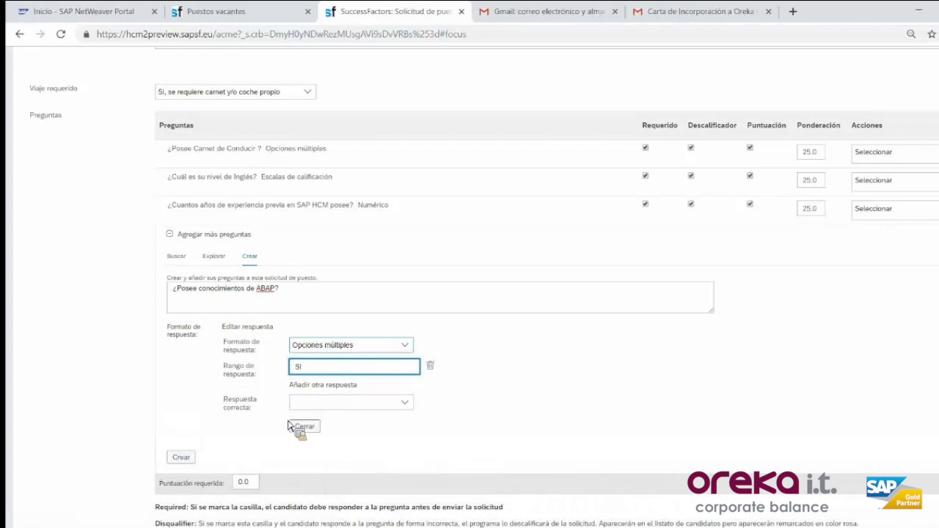
{"action": "left_click", "coordinate": [308, 385]}
{"action": "type", "text": "NO"}
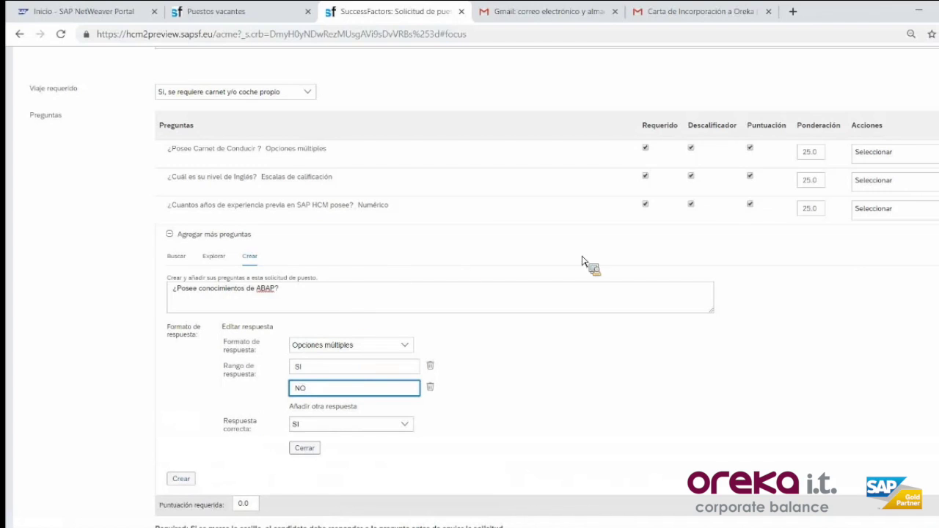
{"action": "key", "text": "Tab"}
{"action": "key", "text": "Return"}
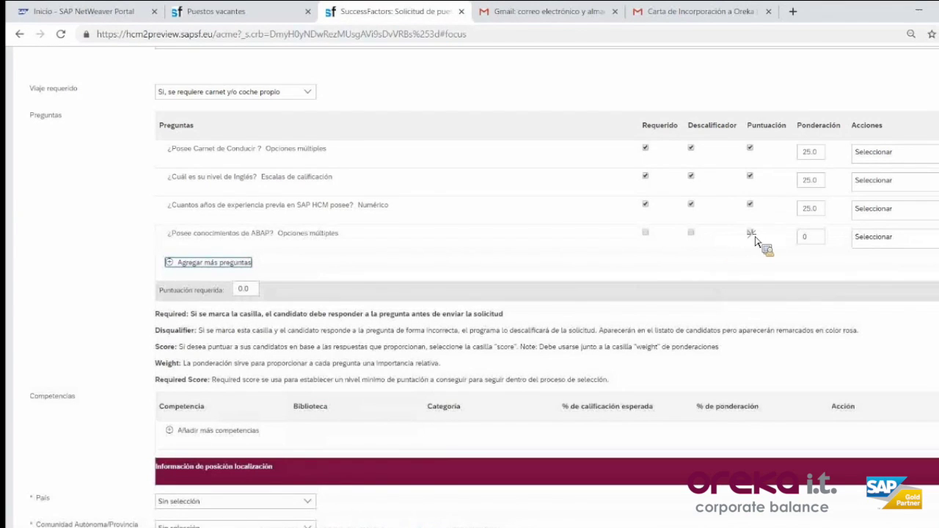
Step: Mark the ABAP question as required, disqualifying and scored, with a weighting of 25.0
{"action": "key", "text": "Tab"}
{"action": "key", "text": "space"}
{"action": "key", "text": "Tab"}
{"action": "key", "text": "space"}
{"action": "key", "text": "Tab"}
{"action": "key", "text": "space"}
{"action": "key", "text": "Tab"}
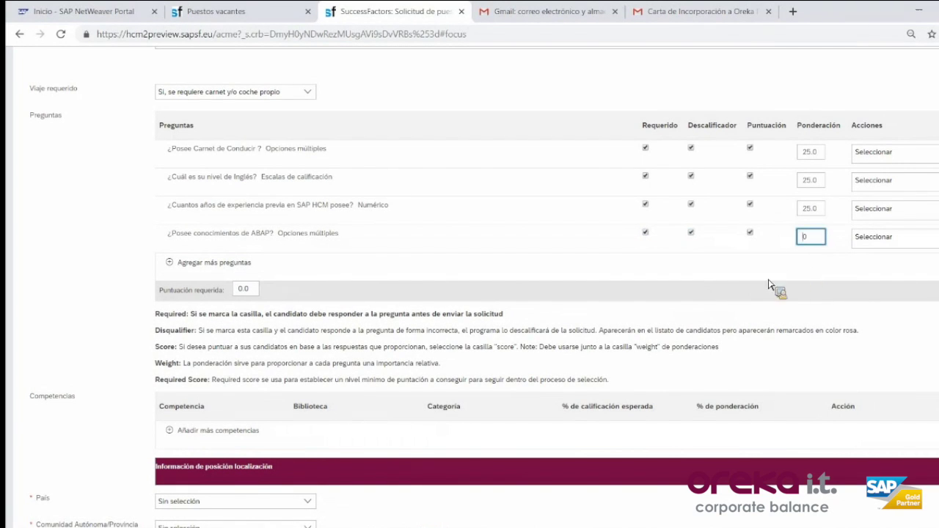
{"action": "type", "text": "20"}
{"action": "type", "text": "5."}
Step: Set the required score for the screening questions to 75.0
{"action": "scroll", "coordinate": [245, 226], "scroll_direction": "down", "scroll_amount": 2}
{"action": "scroll", "coordinate": [246, 229], "scroll_direction": "up", "scroll_amount": 2}
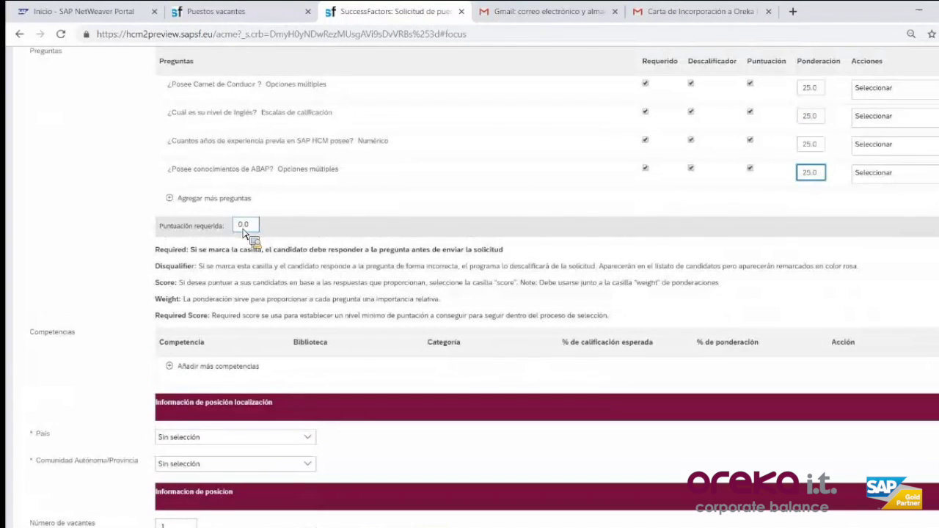
{"action": "left_click", "coordinate": [244, 227]}
{"action": "key", "text": "BackSpace"}
{"action": "type", "text": "75"}
Step: Start adding competencies and browse the orekainforT1 library down to its "Competencias Oreka" category
{"action": "left_click", "coordinate": [220, 366]}
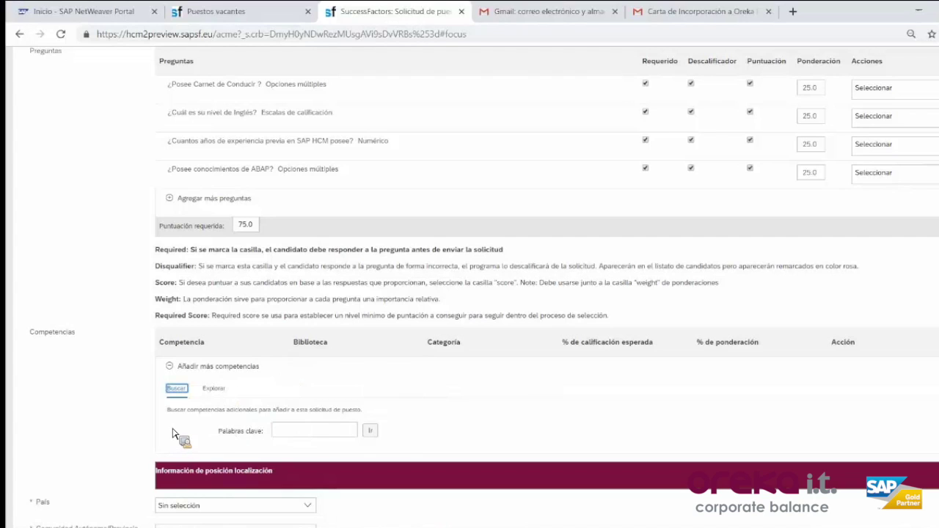
{"action": "left_click", "coordinate": [214, 389]}
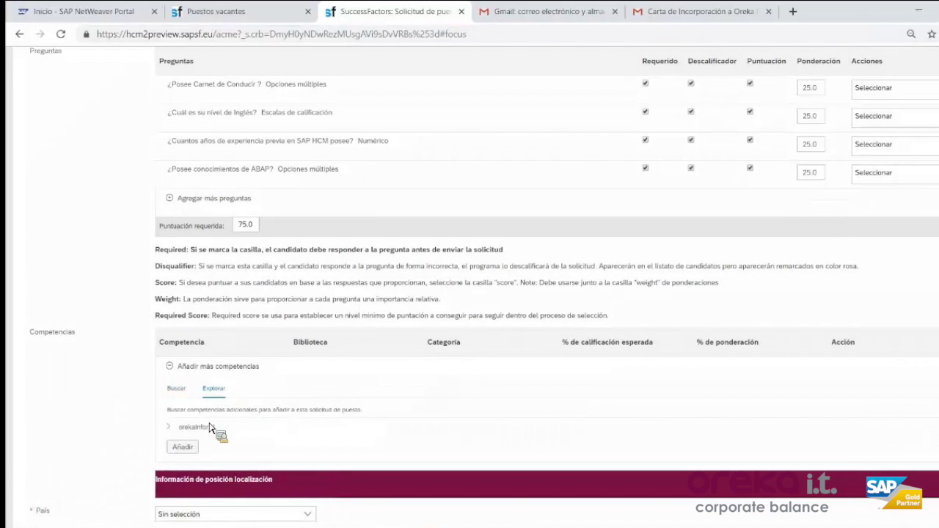
{"action": "left_click", "coordinate": [210, 428]}
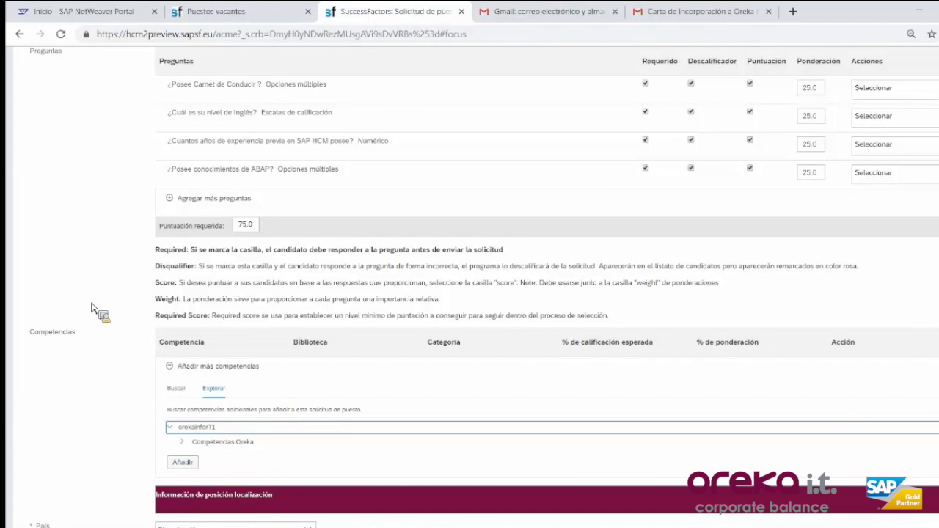
{"action": "left_click", "coordinate": [222, 442]}
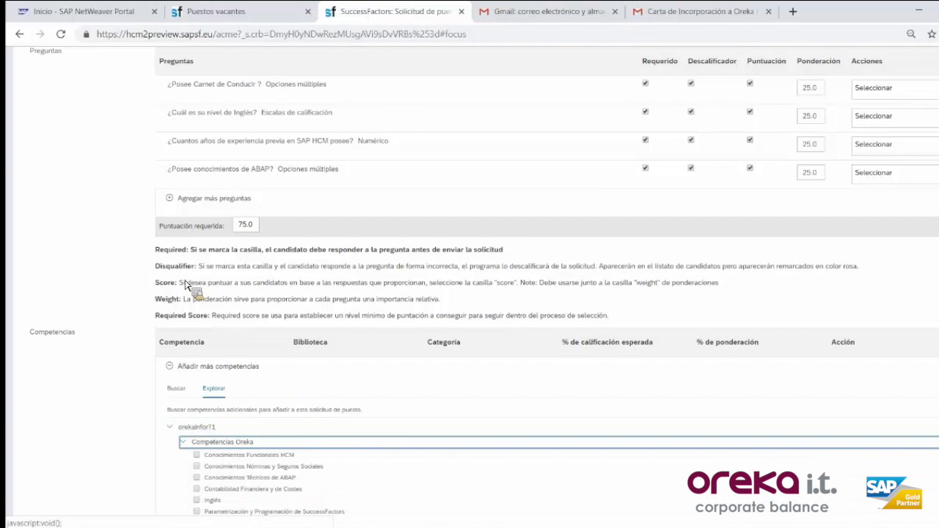
{"action": "scroll", "coordinate": [183, 282], "scroll_direction": "down", "scroll_amount": 3}
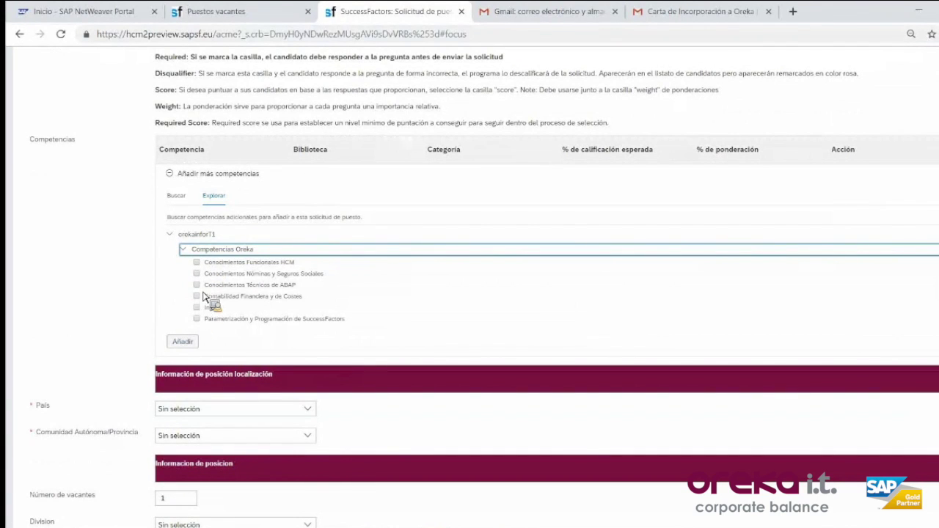
Step: Add the competencies Conocimientos Funcionales HCM, Conocimientos Técnicos de ABAP, Inglés, and Parametrización y Programación de SuccessFactors to the requisition
{"action": "left_click", "coordinate": [197, 318]}
{"action": "key", "text": "Down"}
{"action": "key", "text": "Down"}
{"action": "key", "text": "Down"}
{"action": "key", "text": "Down"}
{"action": "key", "text": "space"}
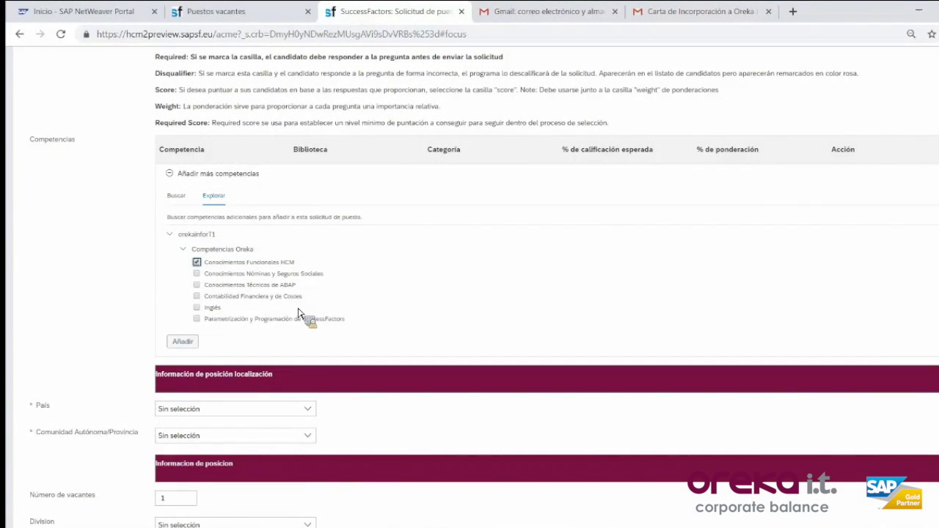
{"action": "key", "text": "Up"}
{"action": "key", "text": "Up"}
{"action": "key", "text": "space"}
{"action": "key", "text": "Down"}
{"action": "key", "text": "Down"}
{"action": "key", "text": "Down"}
{"action": "key", "text": "space"}
{"action": "key", "text": "Tab"}
{"action": "key", "text": "Return"}
Step: Set the weighting percentage of each of the four competencies to 25.0
{"action": "left_click", "coordinate": [711, 180]}
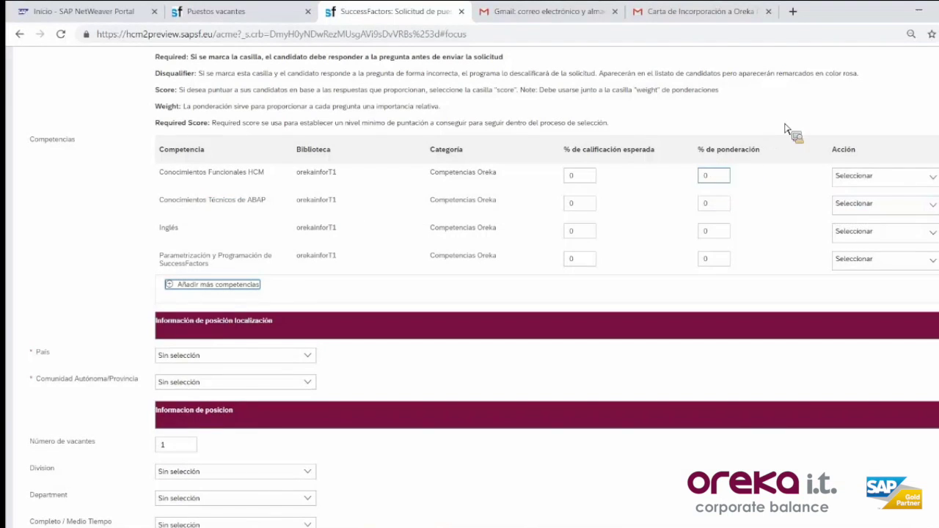
{"action": "type", "text": "25."}
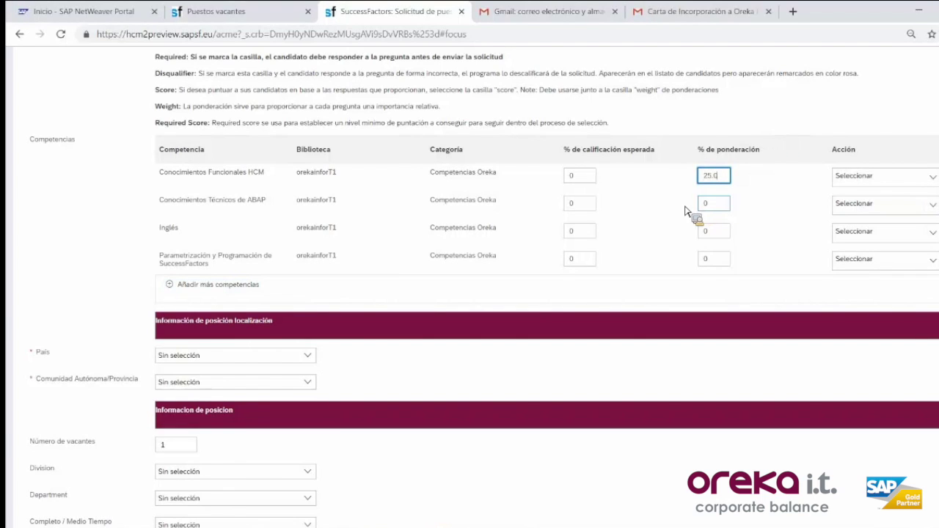
{"action": "left_click", "coordinate": [697, 212]}
{"action": "type", "text": "25."}
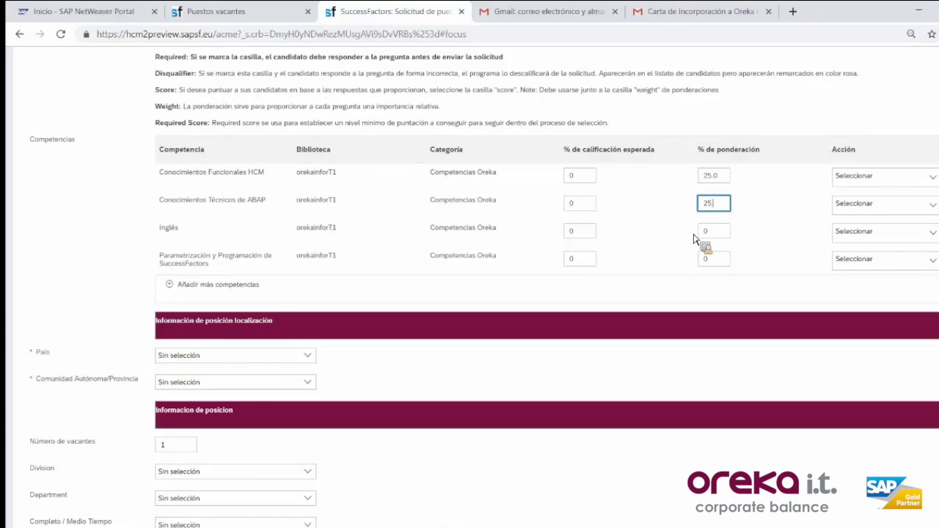
{"action": "left_click", "coordinate": [698, 236]}
{"action": "type", "text": "25.0"}
{"action": "key", "text": "Tab"}
{"action": "type", "text": "25.0"}
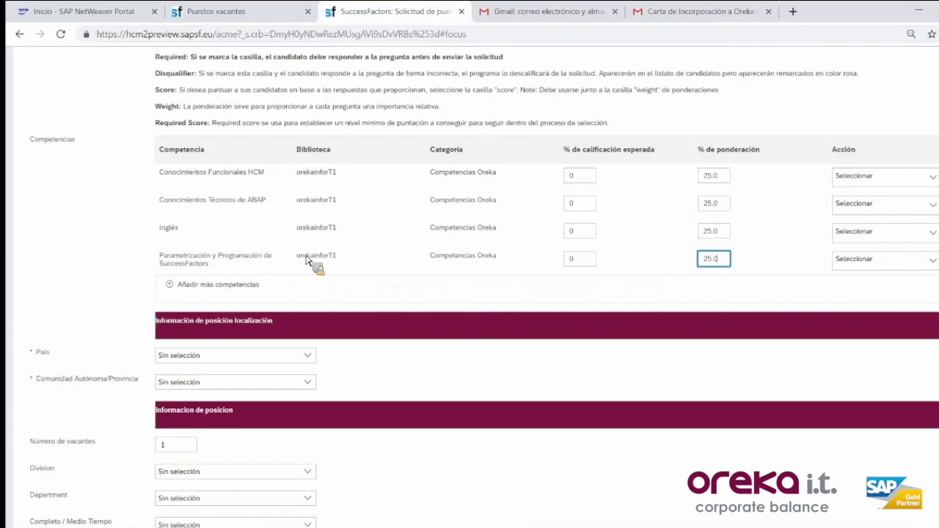
Step: Set the position's country to España and its autonomous community/province to País Vasco
{"action": "scroll", "coordinate": [306, 261], "scroll_direction": "down", "scroll_amount": 1}
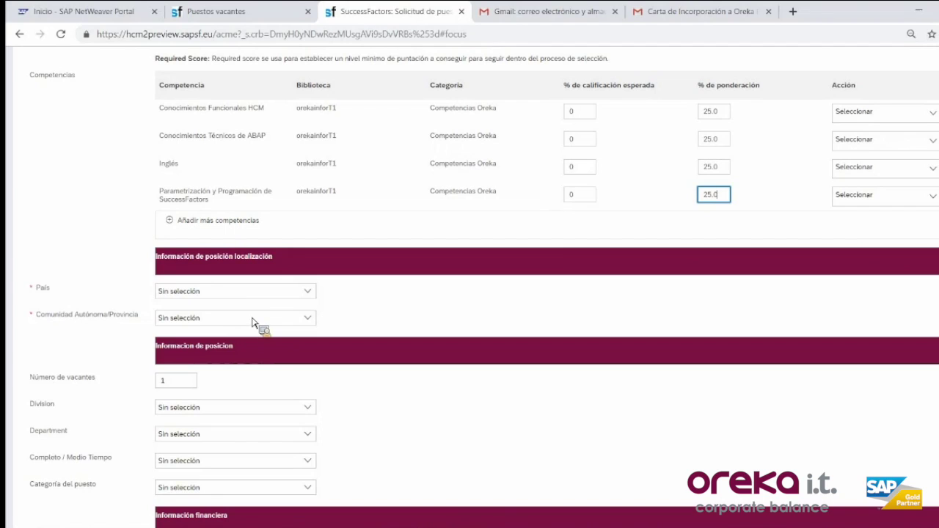
{"action": "left_click", "coordinate": [297, 290]}
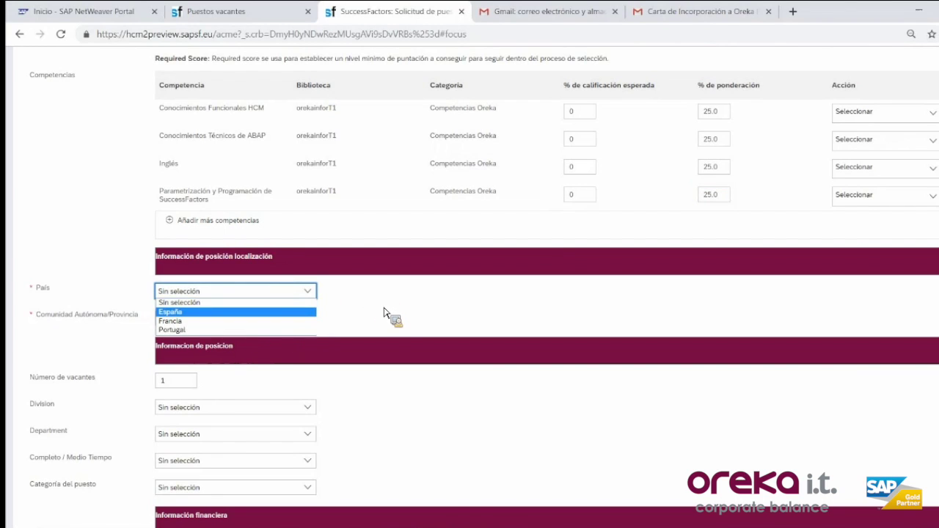
{"action": "key", "text": "Return"}
{"action": "left_click", "coordinate": [255, 317]}
{"action": "left_click", "coordinate": [202, 403]}
{"action": "left_click", "coordinate": [189, 353]}
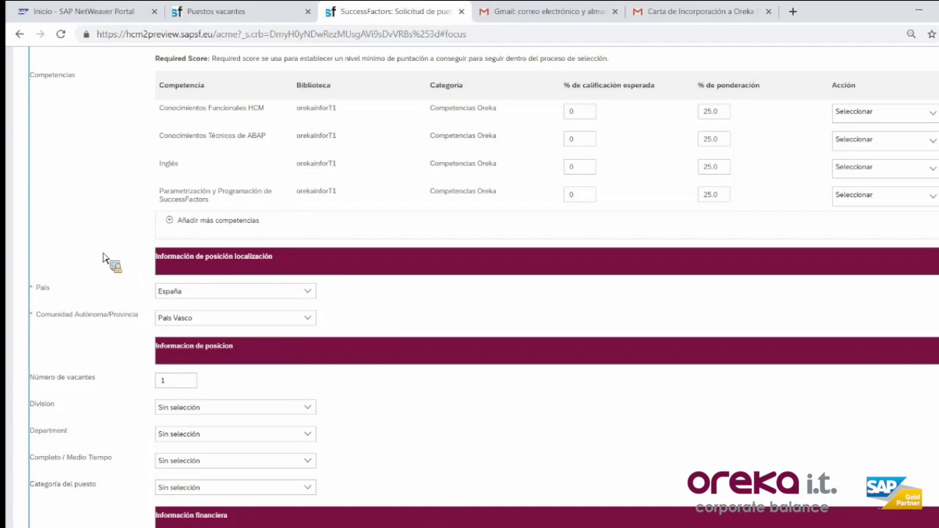
Step: Set both the division and the department of the position to HCM
{"action": "scroll", "coordinate": [107, 254], "scroll_direction": "down", "scroll_amount": 2}
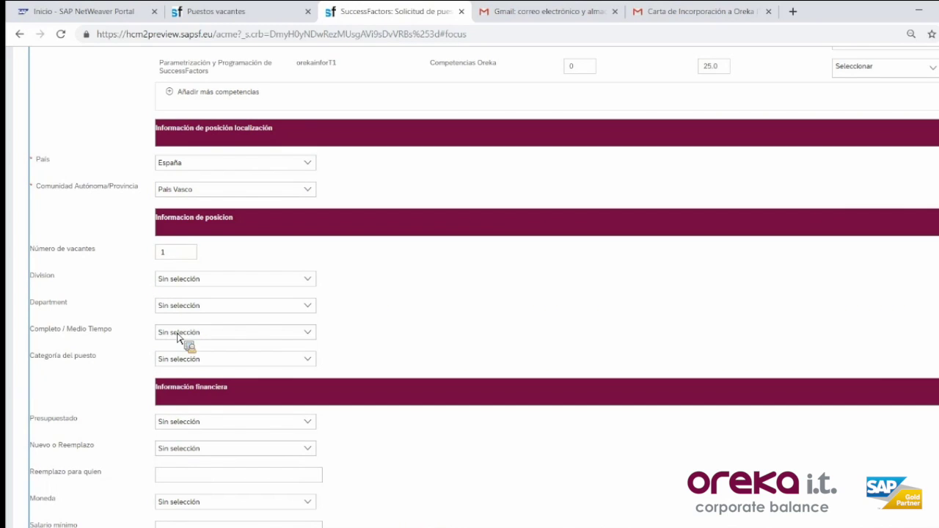
{"action": "left_click", "coordinate": [175, 280]}
{"action": "left_click", "coordinate": [242, 327]}
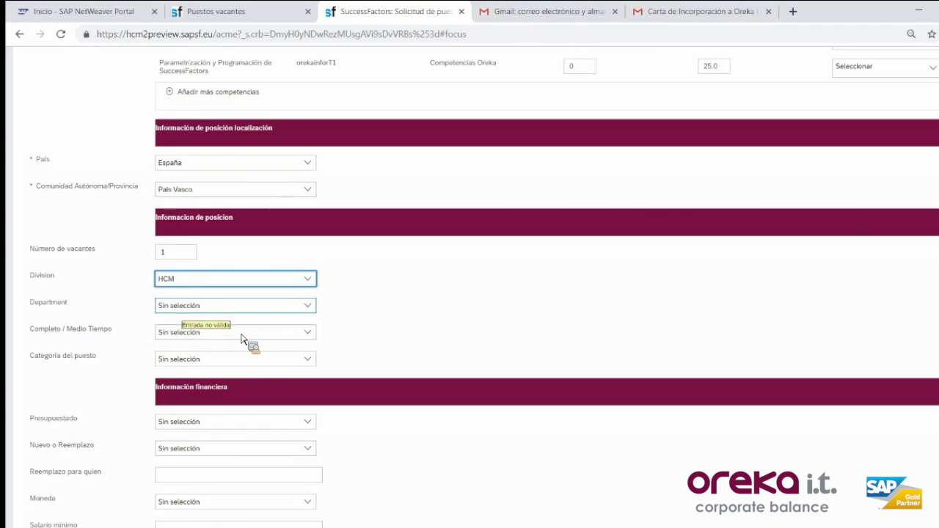
{"action": "left_click", "coordinate": [233, 305]}
{"action": "left_click", "coordinate": [228, 355]}
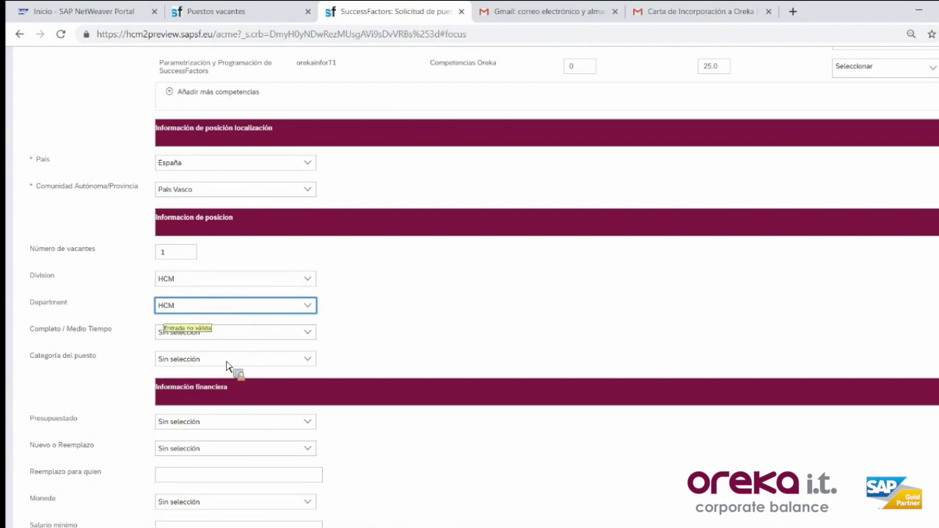
Step: Set the position's full/part-time field to Tiempo Completo and its job category to Junior Segundo Año
{"action": "left_click", "coordinate": [222, 334]}
{"action": "left_click", "coordinate": [223, 353]}
{"action": "left_click", "coordinate": [226, 359]}
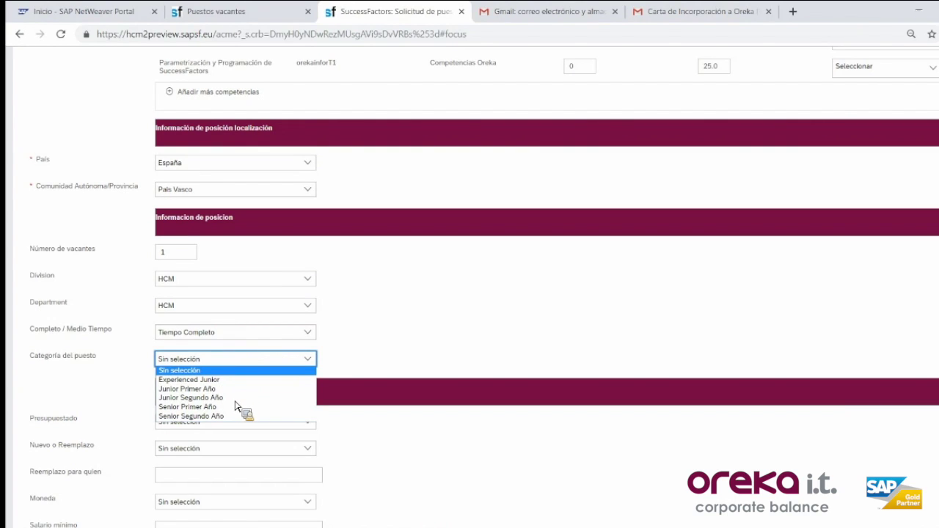
{"action": "key", "text": "Down"}
{"action": "key", "text": "Down"}
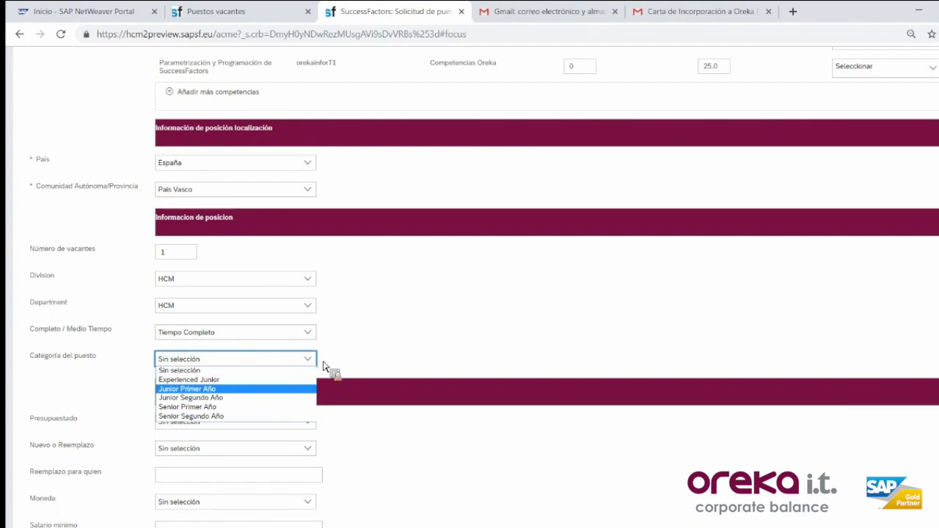
{"action": "key", "text": "Down"}
{"action": "key", "text": "Return"}
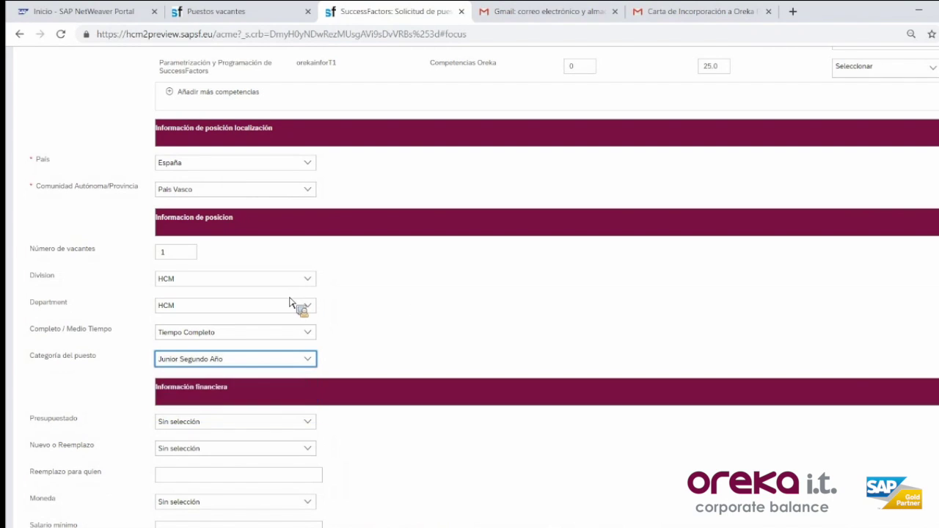
Step: In the financial information, mark the position as budgeted with yes and classify it as Nueva Posición
{"action": "scroll", "coordinate": [263, 326], "scroll_direction": "down", "scroll_amount": 2}
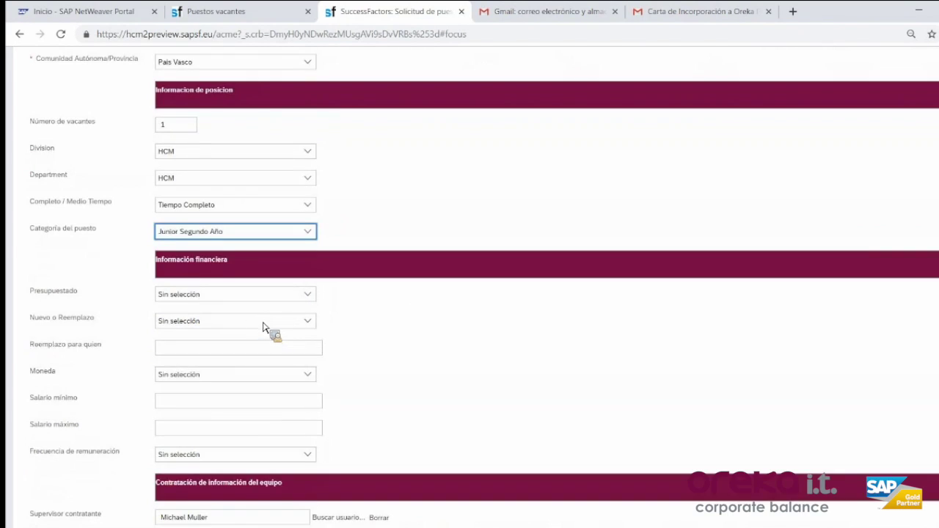
{"action": "left_click", "coordinate": [190, 294]}
{"action": "key", "text": "Down"}
{"action": "key", "text": "Down"}
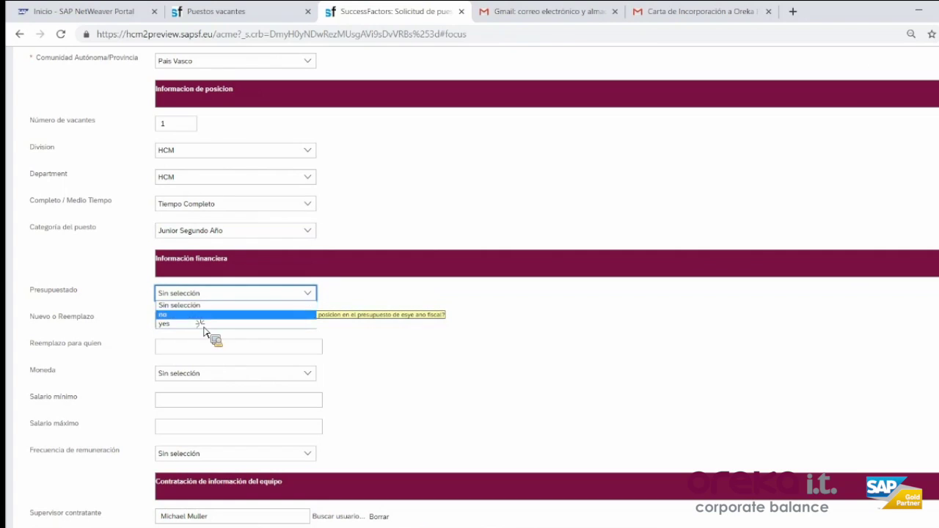
{"action": "key", "text": "Tab"}
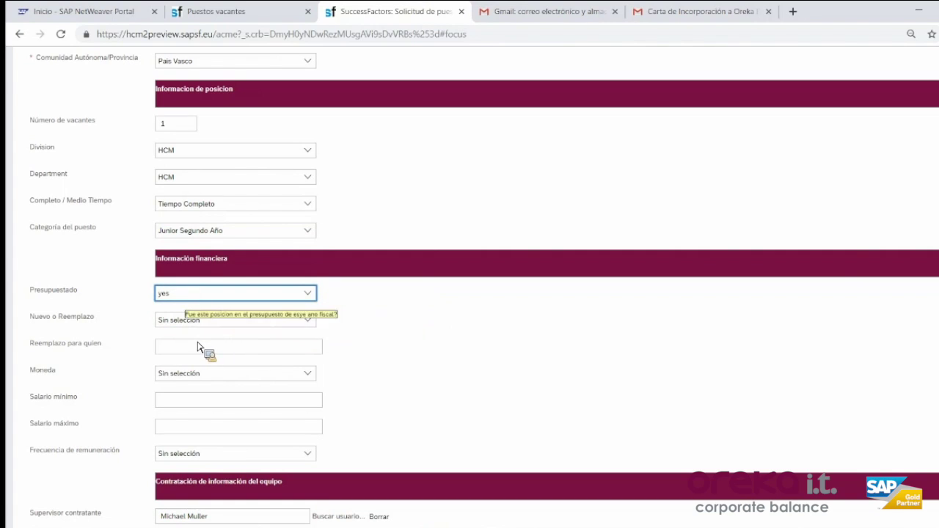
{"action": "left_click", "coordinate": [257, 323]}
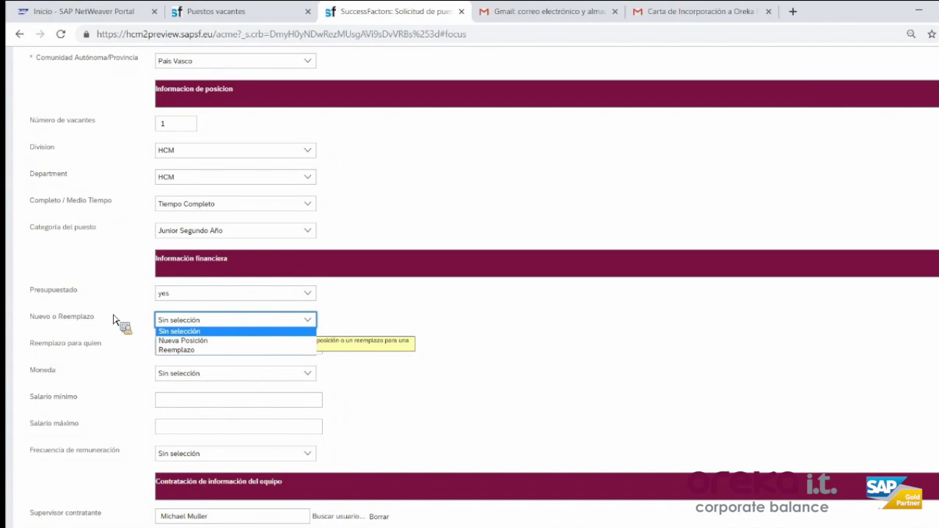
{"action": "key", "text": "Down"}
{"action": "key", "text": "Return"}
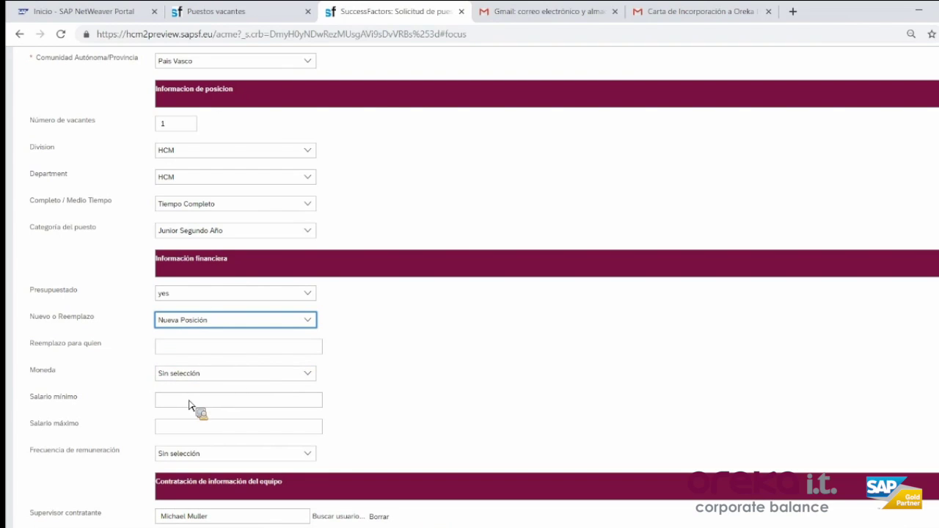
Step: Set the salary currency to EUR and the minimum salary to 25.000
{"action": "left_click", "coordinate": [308, 373]}
{"action": "key", "text": "Down"}
{"action": "key", "text": "Down"}
{"action": "key", "text": "Down"}
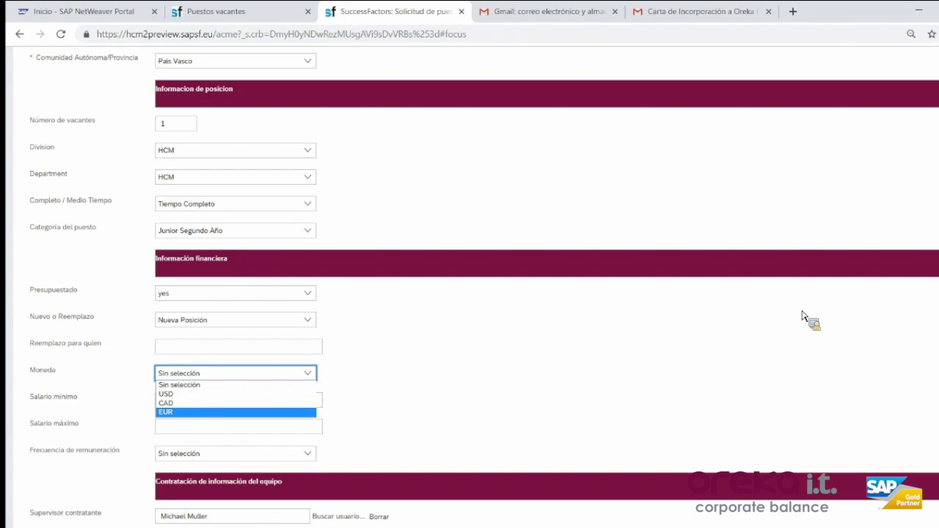
{"action": "key", "text": "Return"}
{"action": "key", "text": "Tab"}
{"action": "type", "text": "25"}
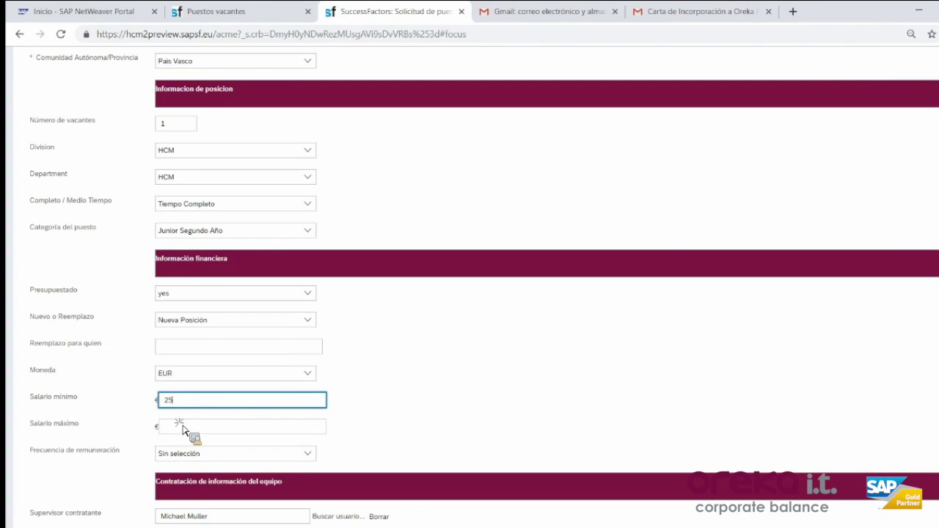
{"action": "type", "text": ".0"}
{"action": "key", "text": "Tab"}
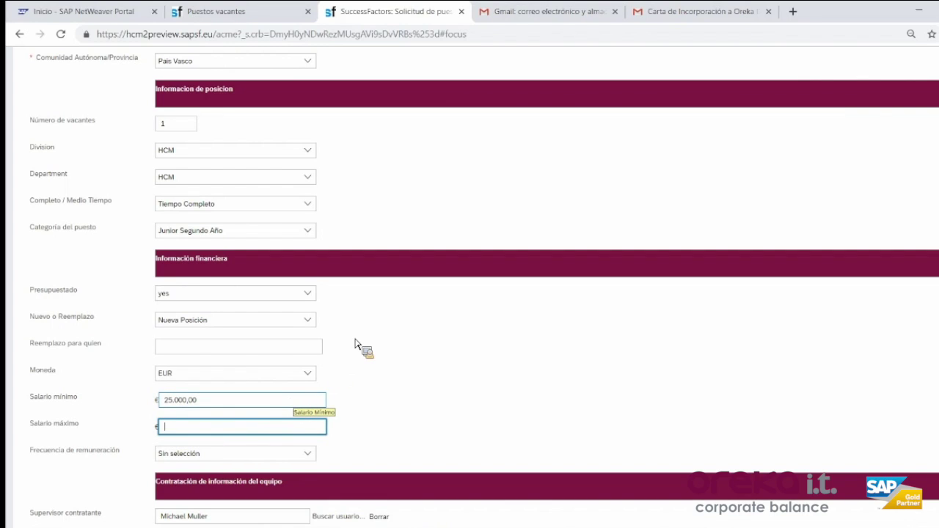
Step: Set the maximum salary to 30.000 and the remuneration frequency to Anual
{"action": "type", "text": "30.000"}
{"action": "scroll", "coordinate": [201, 310], "scroll_direction": "down", "scroll_amount": 2}
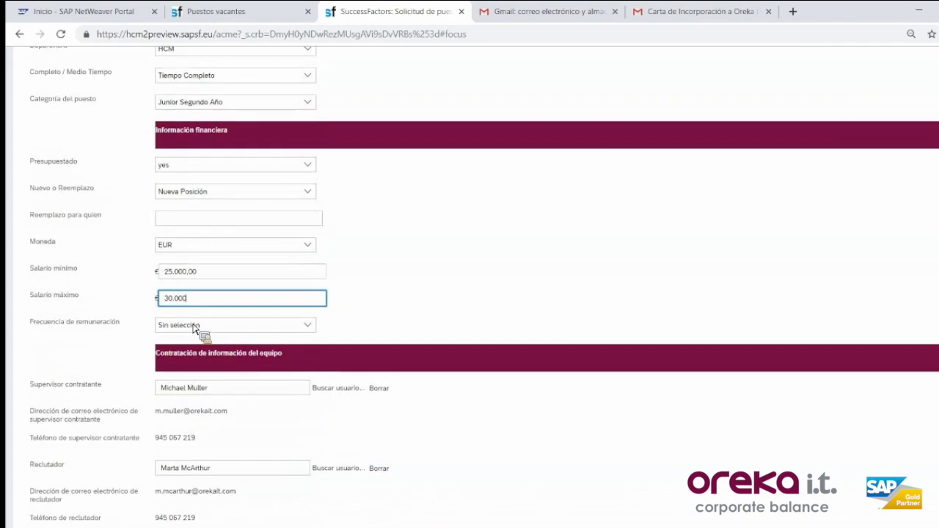
{"action": "left_click", "coordinate": [292, 322]}
{"action": "key", "text": "Down"}
{"action": "key", "text": "Return"}
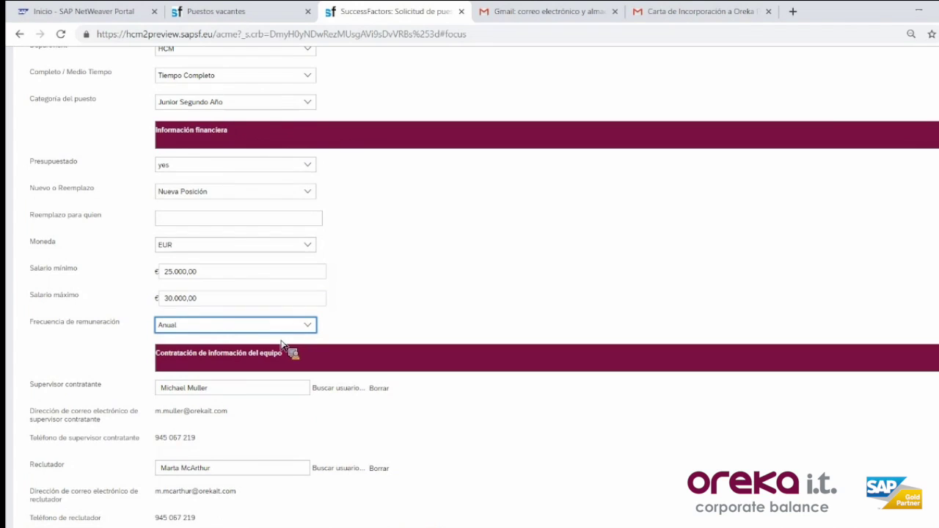
Step: Check the completed requisition form and send it to the next workflow step, the Hiring Manager's Manager Review
{"action": "scroll", "coordinate": [290, 339], "scroll_direction": "down", "scroll_amount": 1}
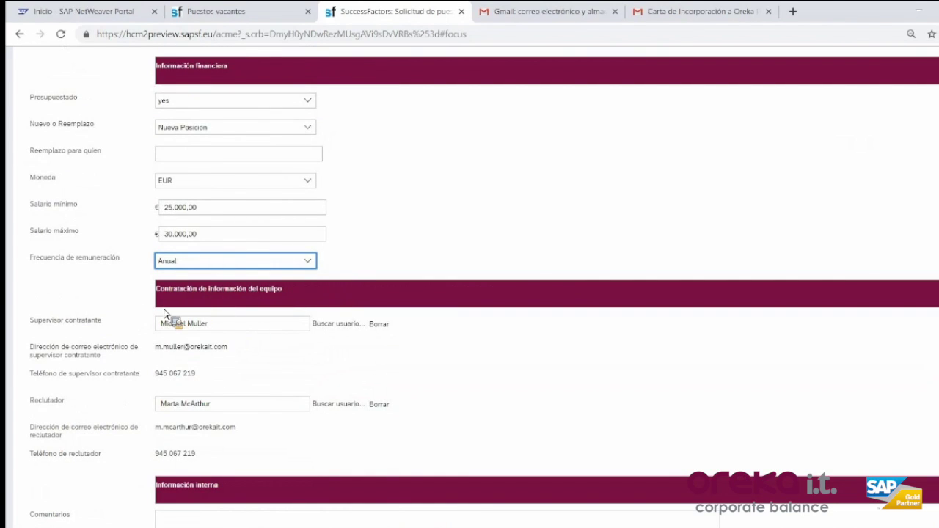
{"action": "scroll", "coordinate": [237, 292], "scroll_direction": "down", "scroll_amount": 1}
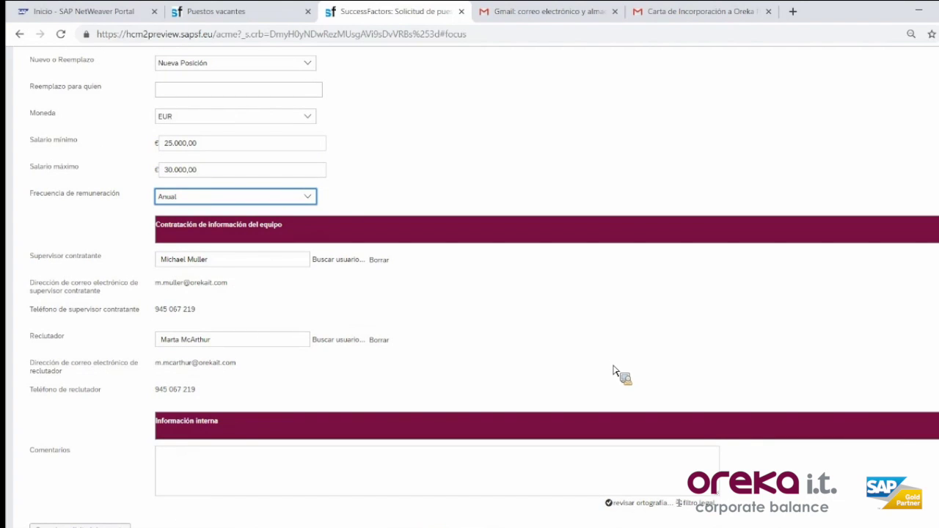
{"action": "scroll", "coordinate": [612, 371], "scroll_direction": "down", "scroll_amount": 1}
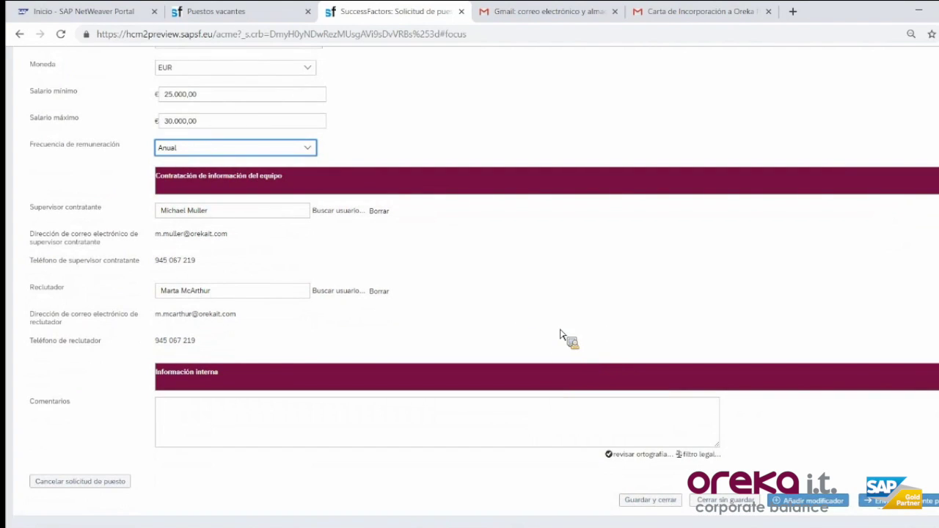
{"action": "scroll", "coordinate": [560, 335], "scroll_direction": "up", "scroll_amount": 15}
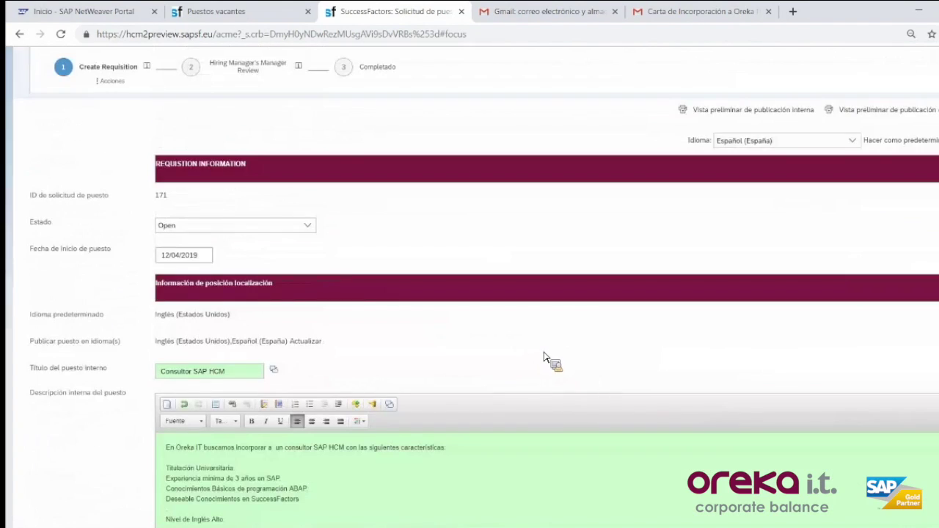
{"action": "scroll", "coordinate": [547, 353], "scroll_direction": "down", "scroll_amount": 15}
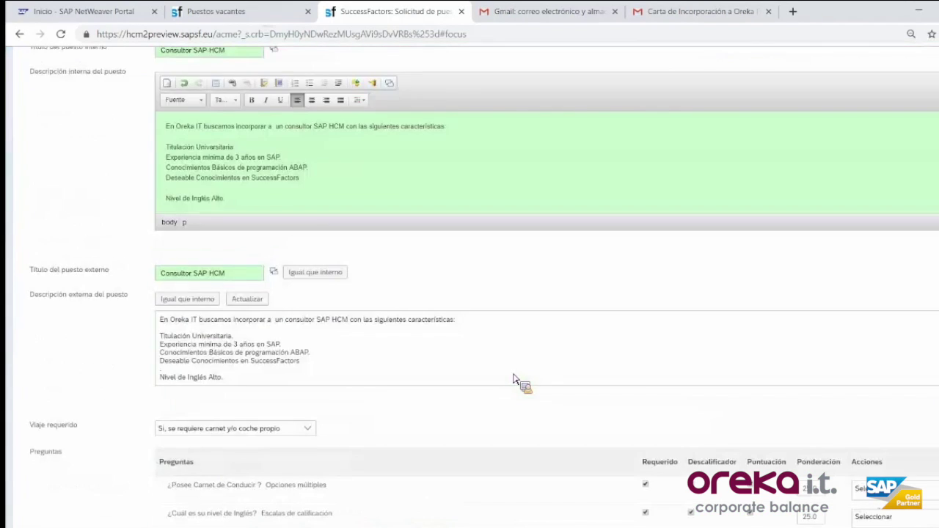
{"action": "scroll", "coordinate": [516, 367], "scroll_direction": "down", "scroll_amount": 4}
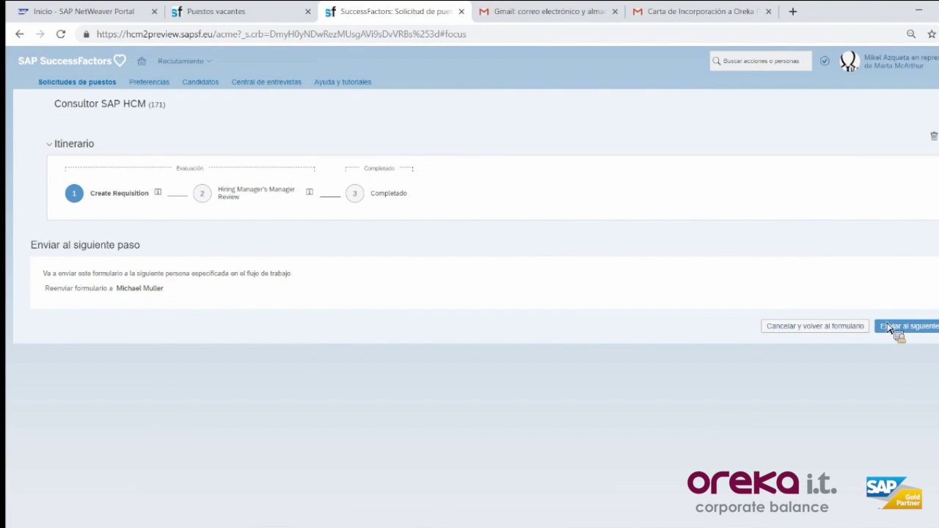
{"action": "left_click", "coordinate": [889, 328]}
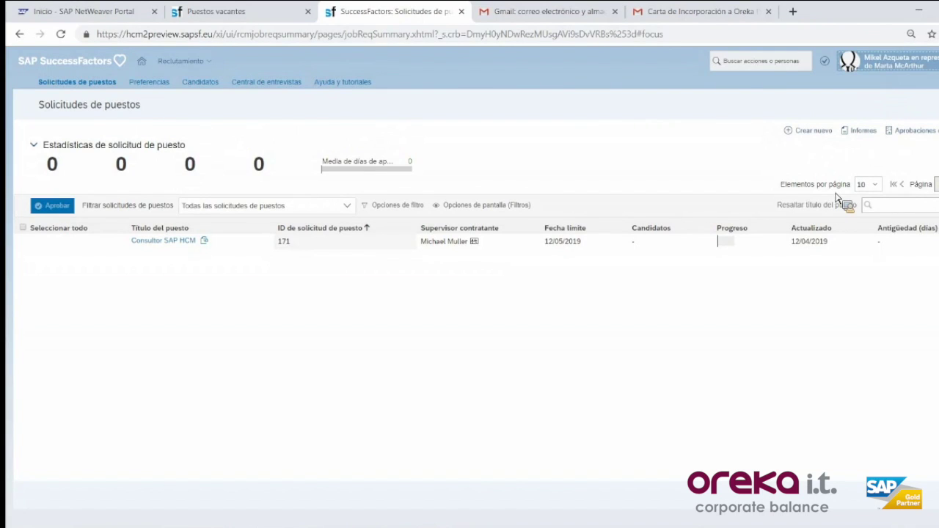
Step: Switch the proxy session to the hiring supervisor by entering that person's name as the target user
{"action": "left_click", "coordinate": [888, 62]}
{"action": "left_click", "coordinate": [887, 93]}
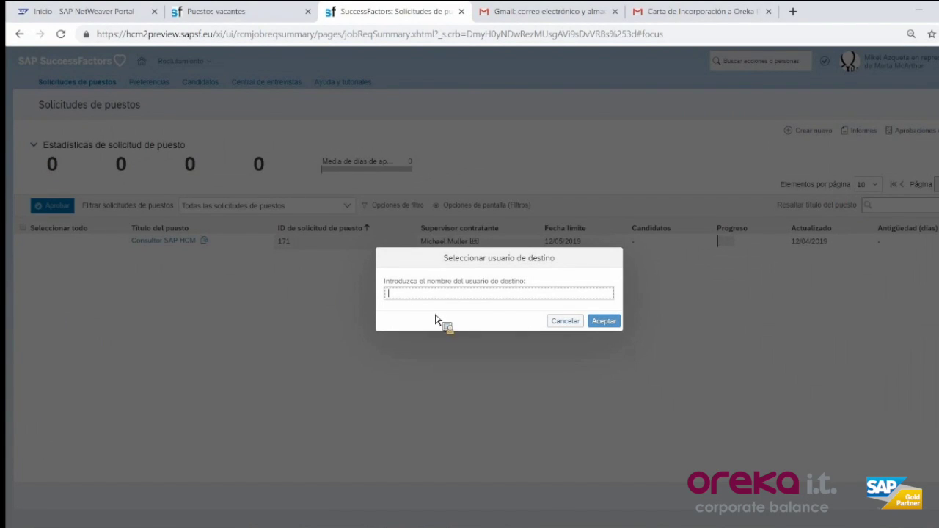
{"action": "type", "text": "MICHAEL"}
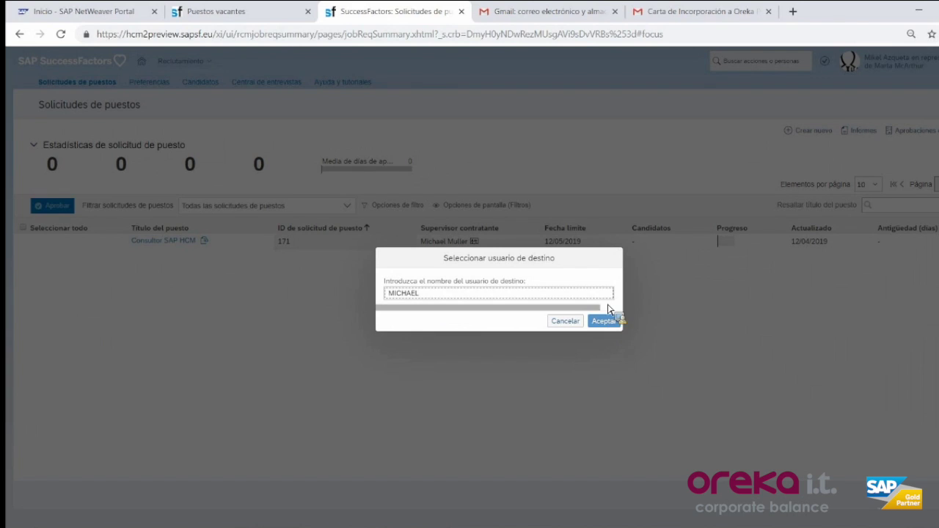
{"action": "left_click", "coordinate": [609, 308]}
{"action": "key", "text": "Return"}
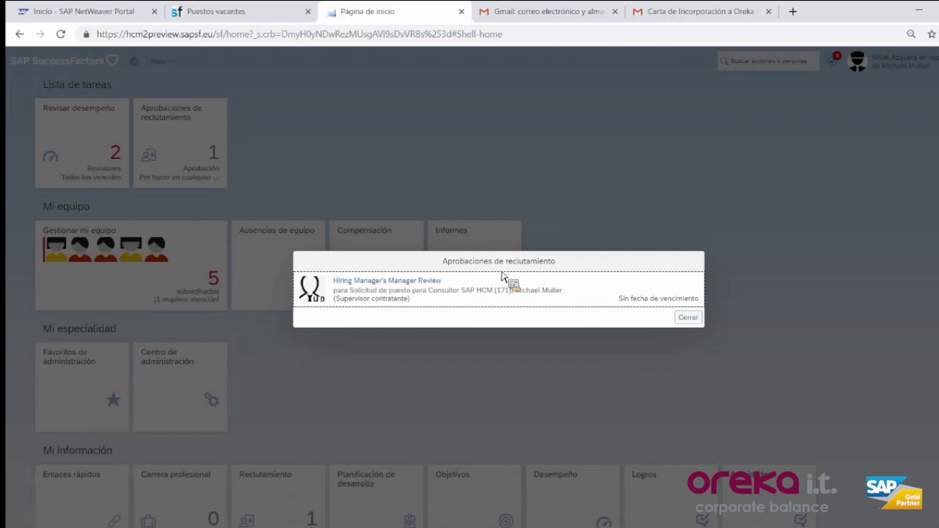
Step: Open the pending Hiring Manager's Manager Review for the Consultor SAP HCM requisition and change its language to Español (España)
{"action": "left_click", "coordinate": [373, 279]}
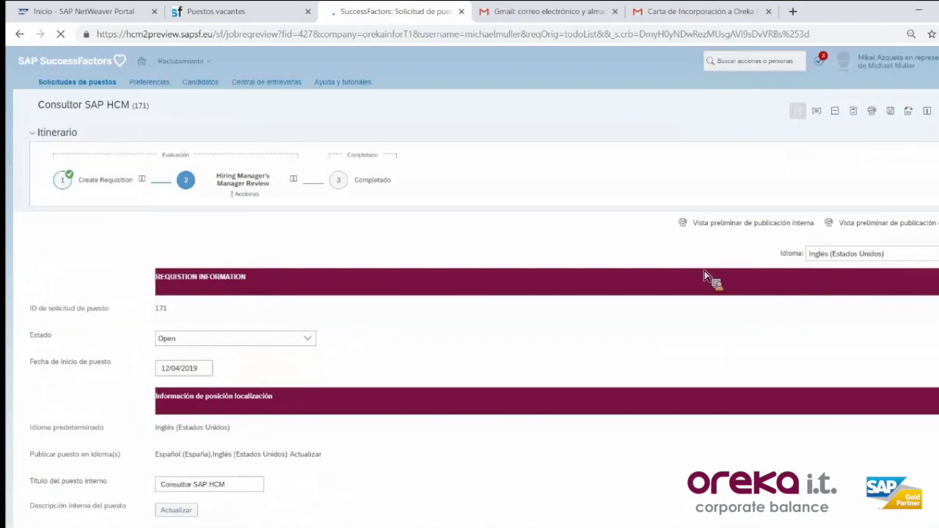
{"action": "key", "text": "alt+Down"}
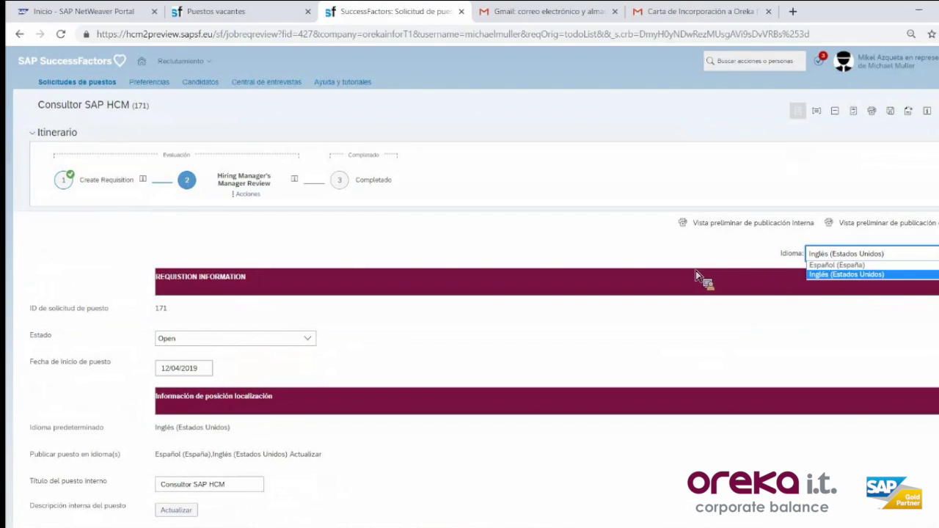
{"action": "key", "text": "Up"}
{"action": "key", "text": "Return"}
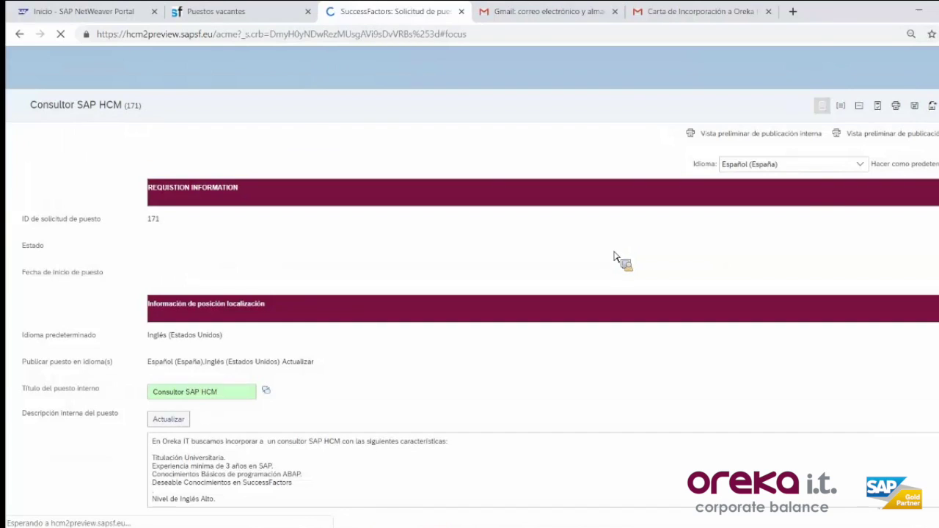
Step: Review the requisition's descriptions, screening questions, competencies, location, position and financial details
{"action": "scroll", "coordinate": [618, 254], "scroll_direction": "down", "scroll_amount": 3}
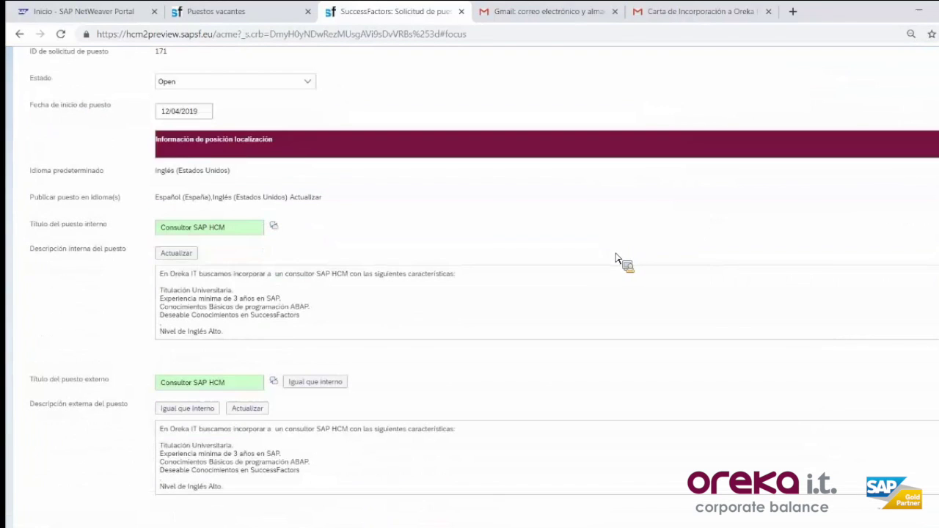
{"action": "scroll", "coordinate": [433, 290], "scroll_direction": "down", "scroll_amount": 10}
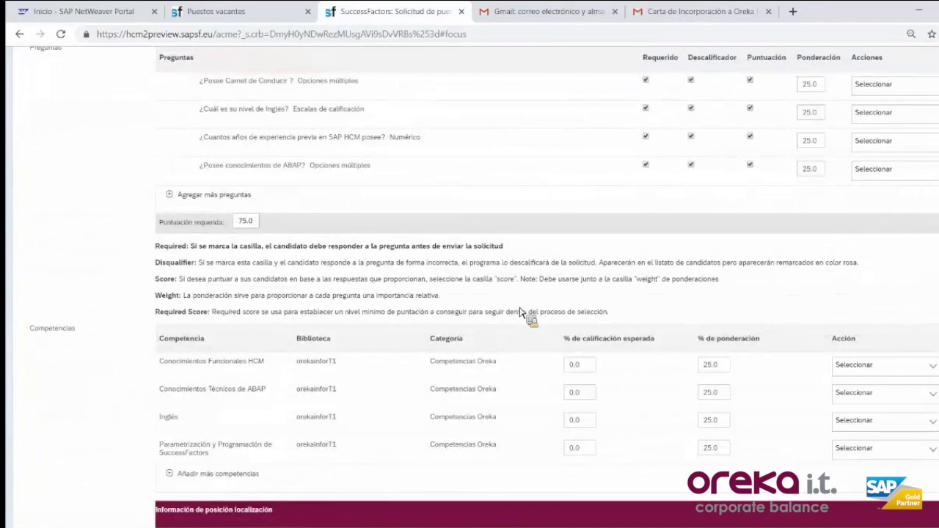
{"action": "scroll", "coordinate": [520, 312], "scroll_direction": "down", "scroll_amount": 4}
{"action": "scroll", "coordinate": [389, 293], "scroll_direction": "down", "scroll_amount": 2}
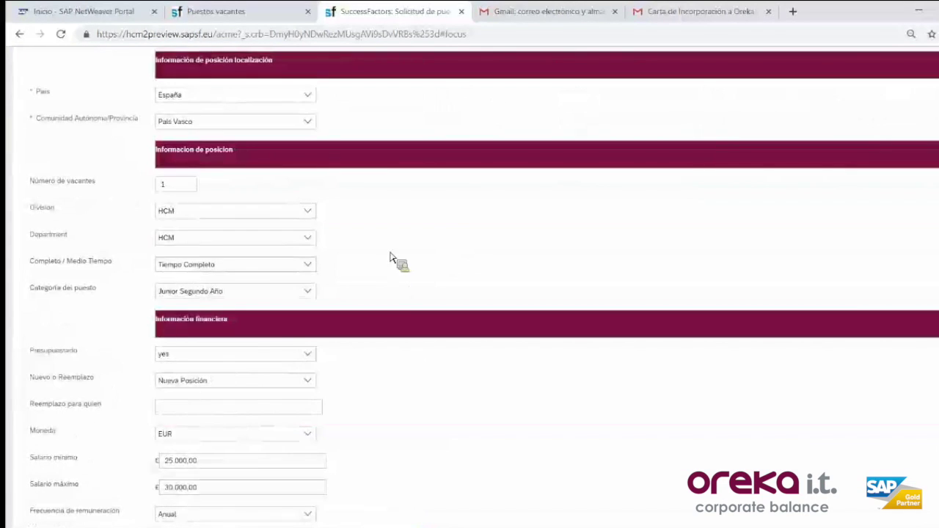
{"action": "scroll", "coordinate": [390, 259], "scroll_direction": "down", "scroll_amount": 5}
{"action": "scroll", "coordinate": [293, 176], "scroll_direction": "up", "scroll_amount": 5}
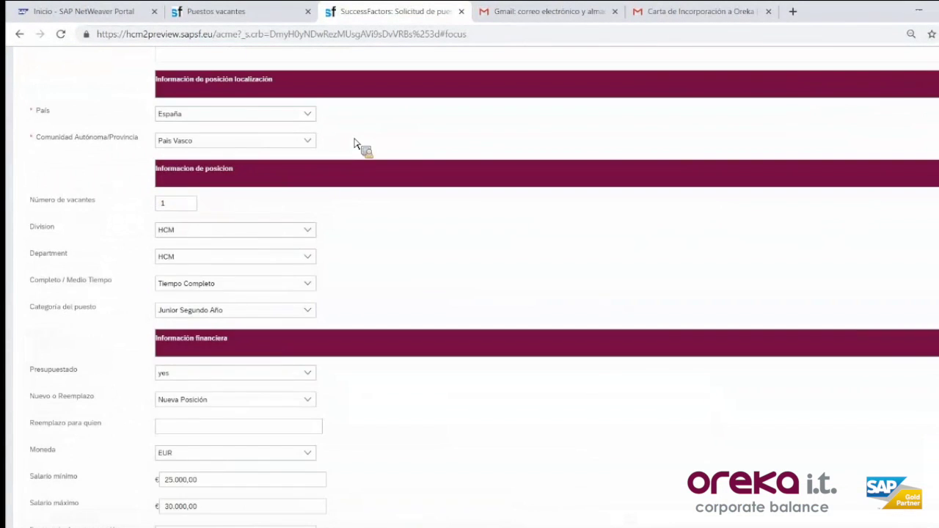
Step: Set the correct answer of the screening question ¿Posee conocimientos de ABAP? to SI and close its answer settings
{"action": "scroll", "coordinate": [356, 139], "scroll_direction": "up", "scroll_amount": 3}
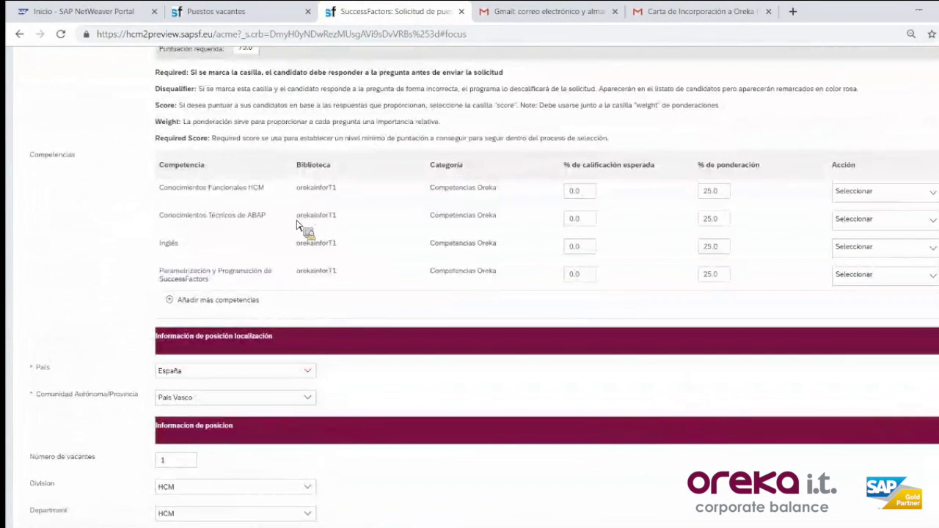
{"action": "scroll", "coordinate": [345, 249], "scroll_direction": "up", "scroll_amount": 3}
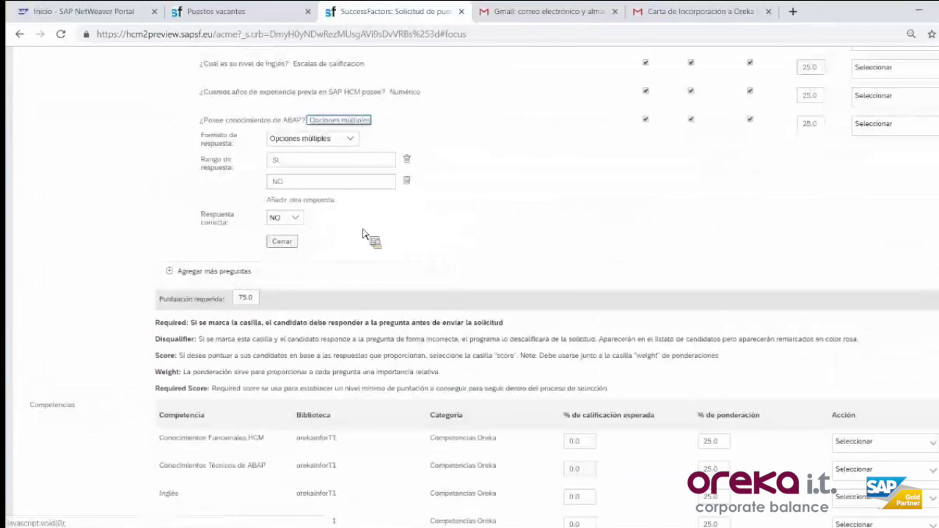
{"action": "left_click", "coordinate": [285, 218]}
{"action": "left_click", "coordinate": [286, 229]}
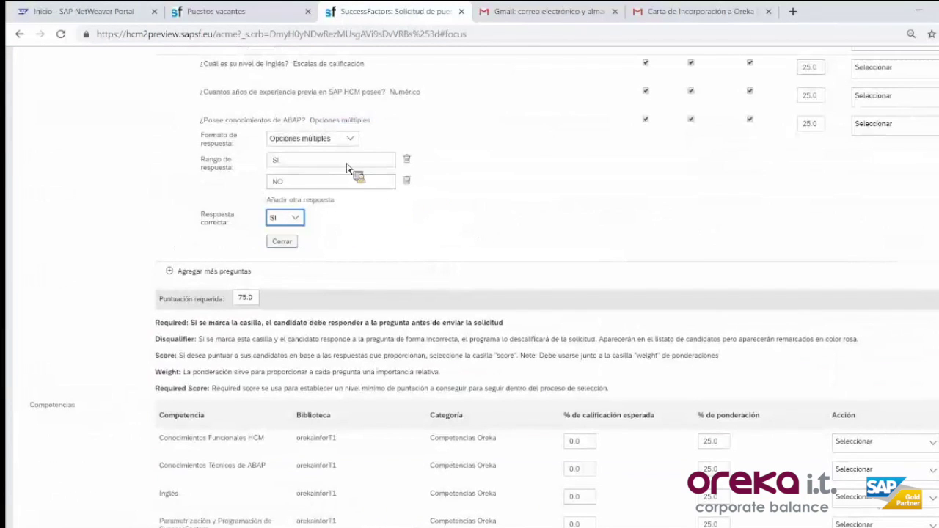
{"action": "left_click", "coordinate": [299, 272]}
{"action": "left_click", "coordinate": [281, 241]}
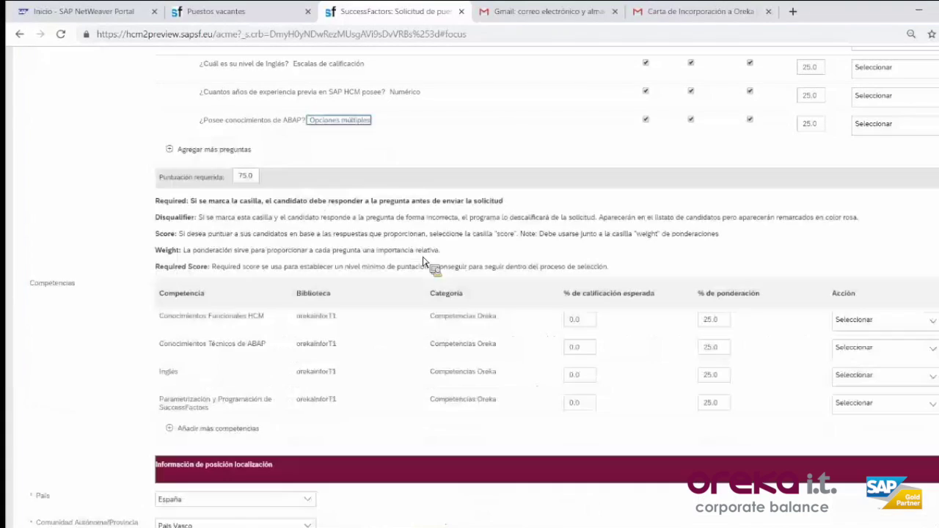
Step: Choose the correct answer for the screening question ¿Posee Carnet de Conducir? and close its answer settings
{"action": "scroll", "coordinate": [314, 289], "scroll_direction": "up", "scroll_amount": 2}
{"action": "left_click", "coordinate": [327, 163]}
{"action": "left_click", "coordinate": [285, 261]}
{"action": "left_click", "coordinate": [285, 272]}
{"action": "key", "text": "Tab"}
{"action": "key", "text": "Return"}
{"action": "scroll", "coordinate": [726, 513], "scroll_direction": "down", "scroll_amount": 15}
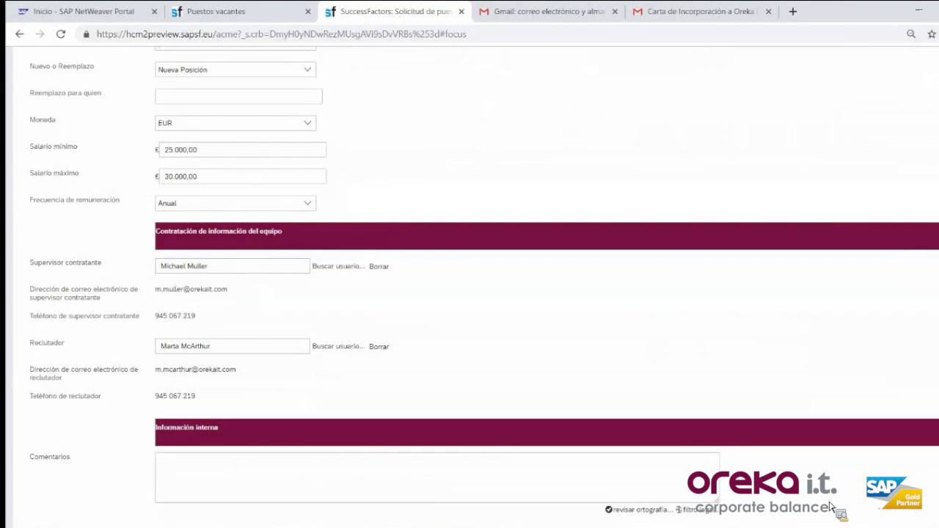
Step: Approve the Consultor SAP HCM requisition by sending it to the next workflow step and confirming the submission
{"action": "scroll", "coordinate": [905, 511], "scroll_direction": "down", "scroll_amount": 1}
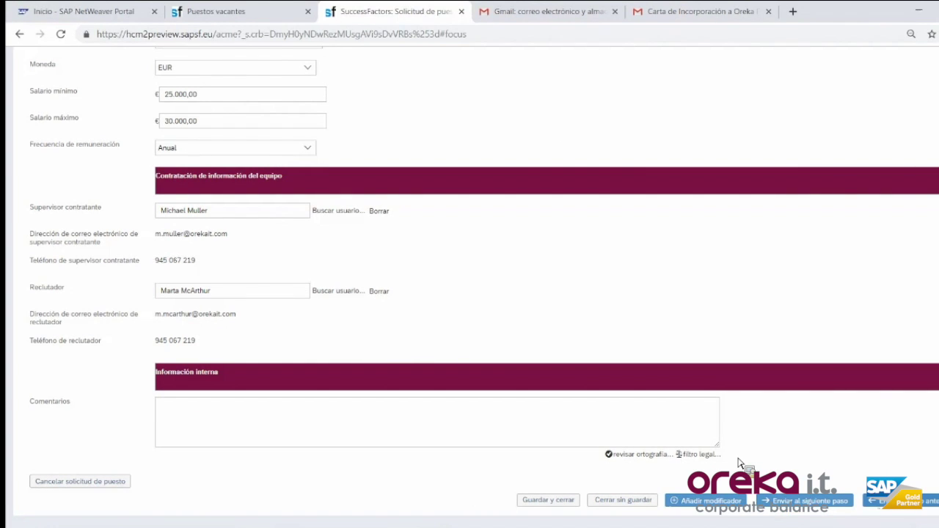
{"action": "left_click", "coordinate": [828, 500]}
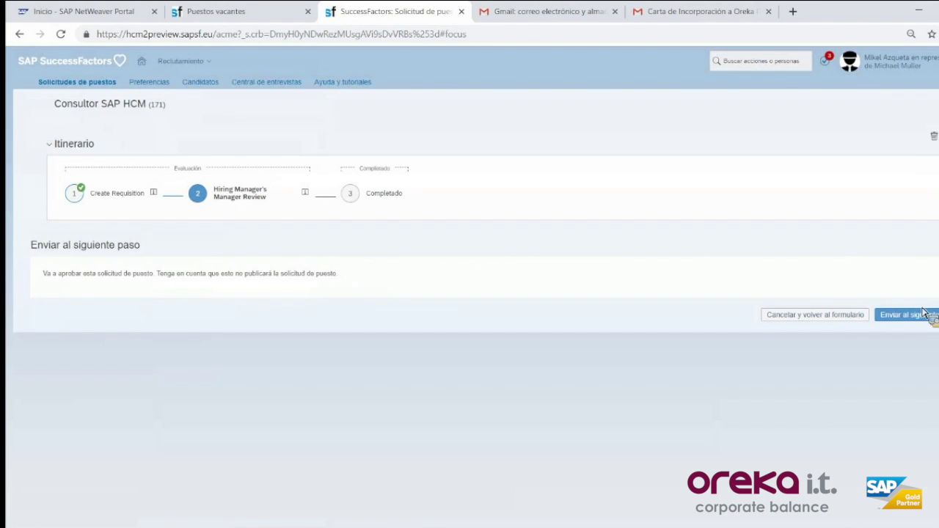
{"action": "left_click", "coordinate": [925, 314]}
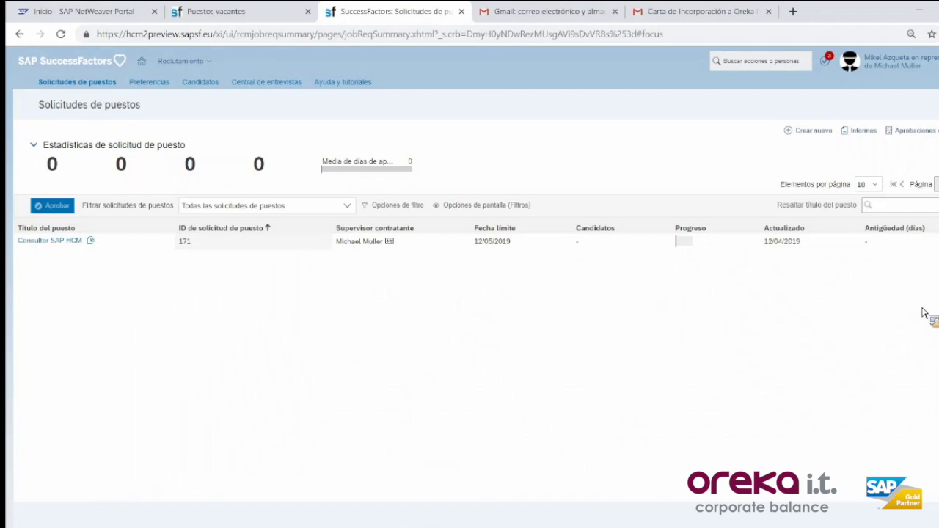
Step: Publish the Consultor SAP HCM requisition's corporate posting with start date 12/04/2019 and end date 26/04/2019
{"action": "left_click", "coordinate": [62, 242]}
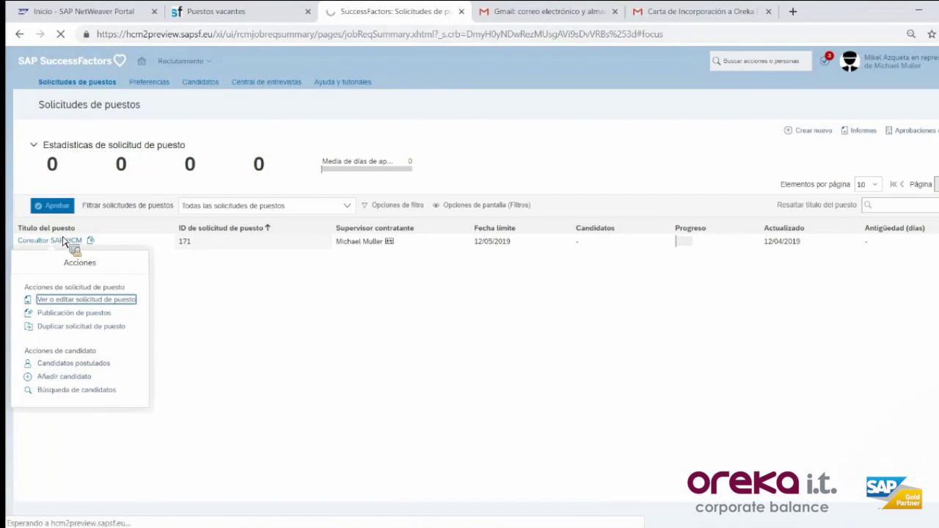
{"action": "left_click", "coordinate": [64, 243]}
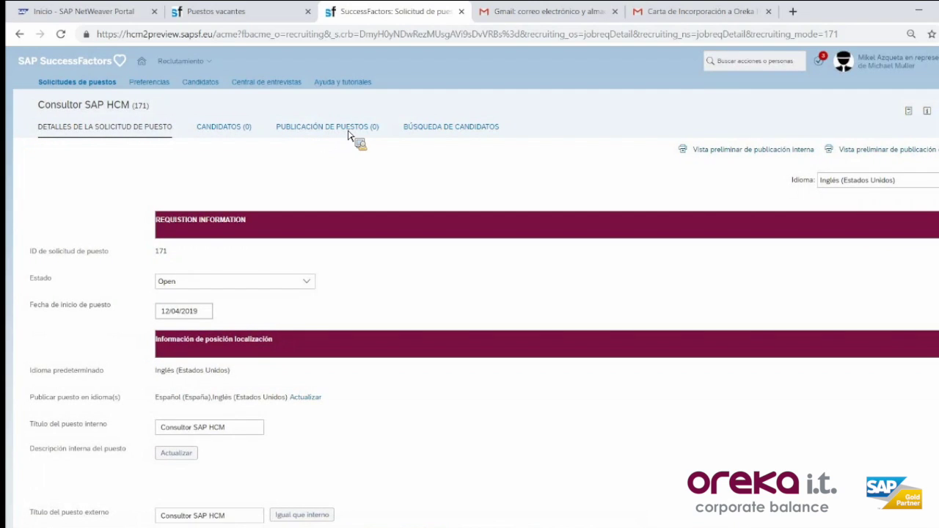
{"action": "left_click", "coordinate": [349, 131]}
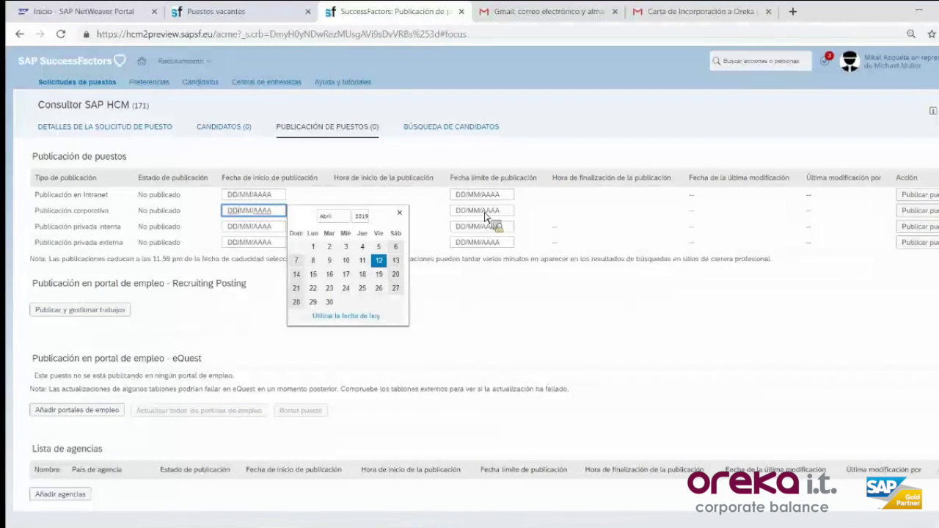
{"action": "left_click", "coordinate": [379, 261]}
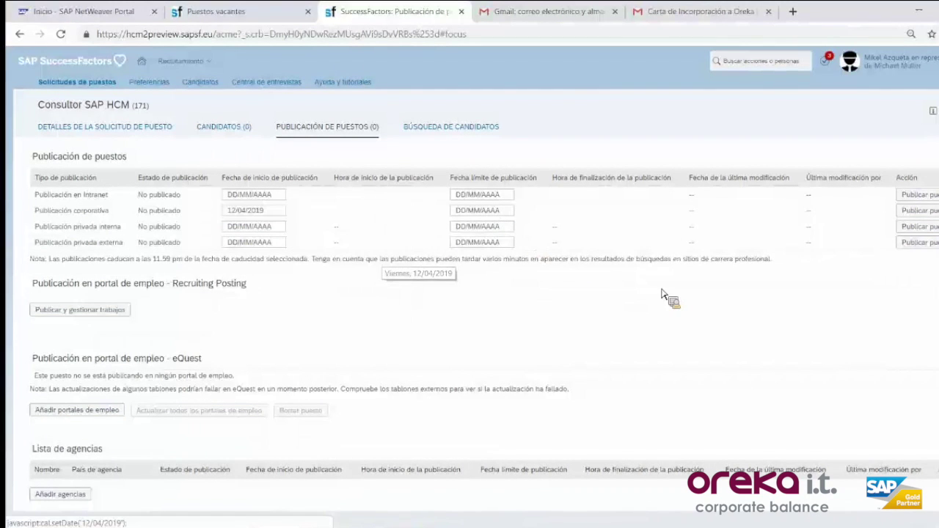
{"action": "key", "text": "Tab"}
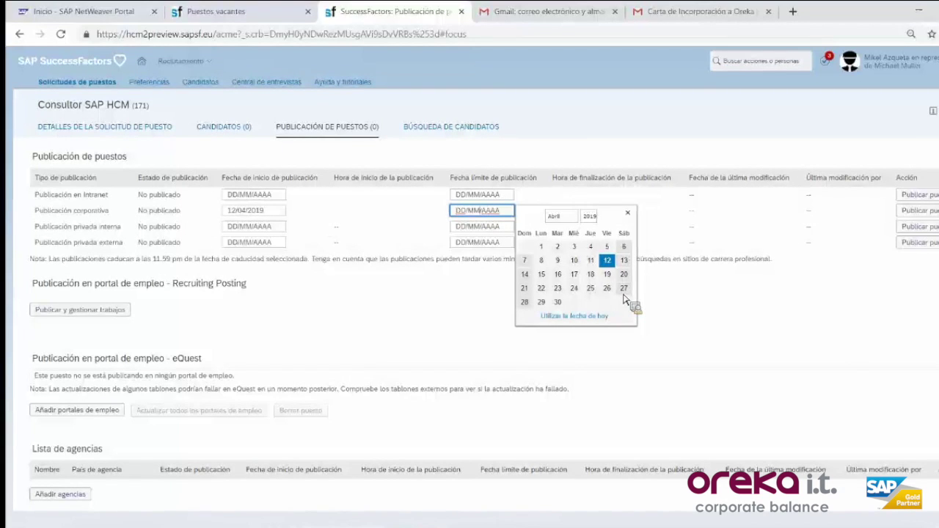
{"action": "left_click", "coordinate": [623, 297]}
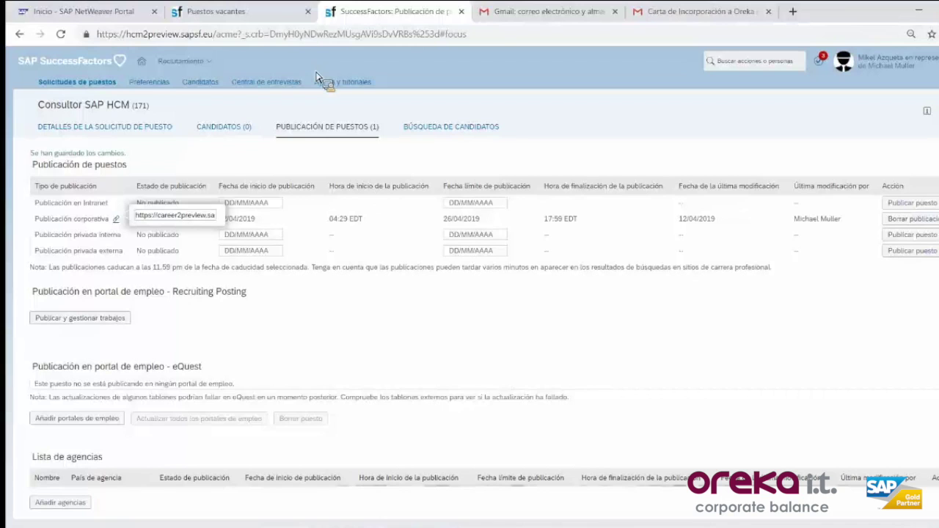
{"action": "key", "text": "Escape"}
Step: Switch to the Oreka careers portal and filter the vacancies by country España and province Navarra
{"action": "left_click", "coordinate": [243, 11]}
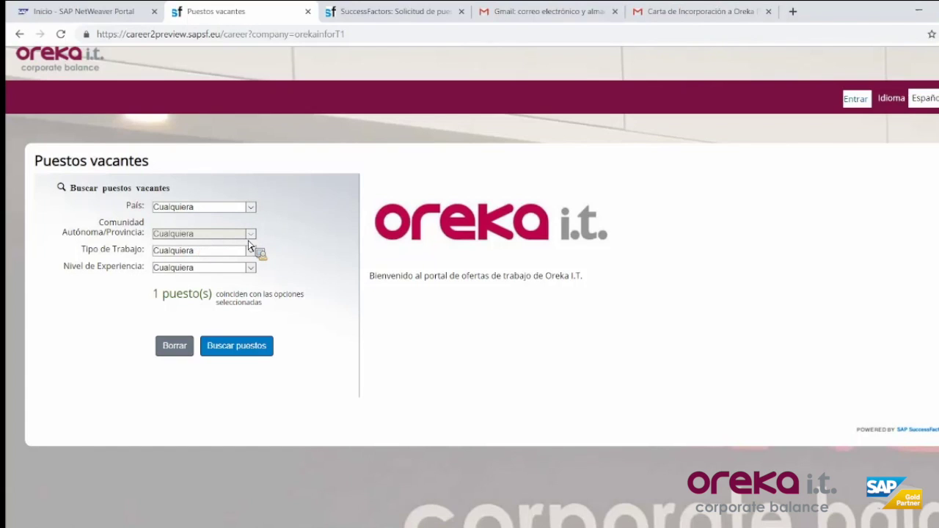
{"action": "left_click", "coordinate": [250, 207]}
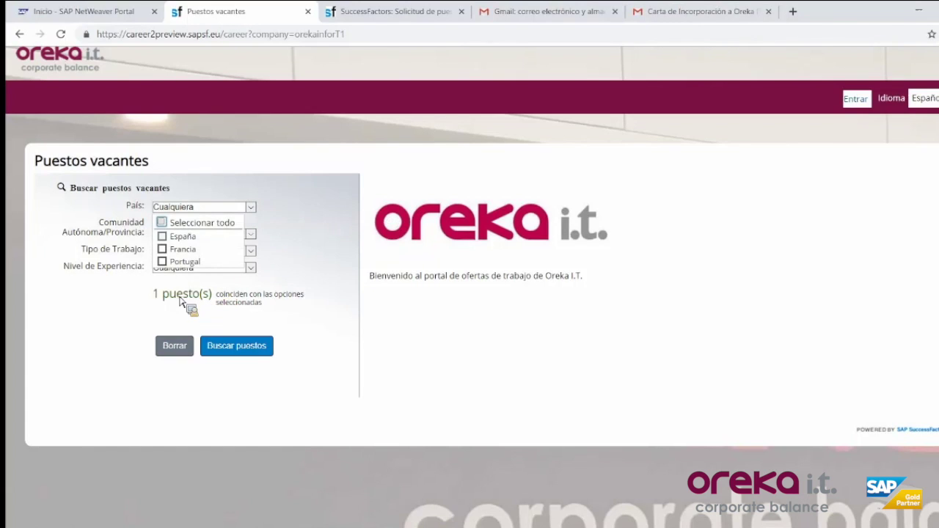
{"action": "key", "text": "Down"}
{"action": "key", "text": "space"}
{"action": "key", "text": "Tab"}
{"action": "left_click", "coordinate": [250, 234]}
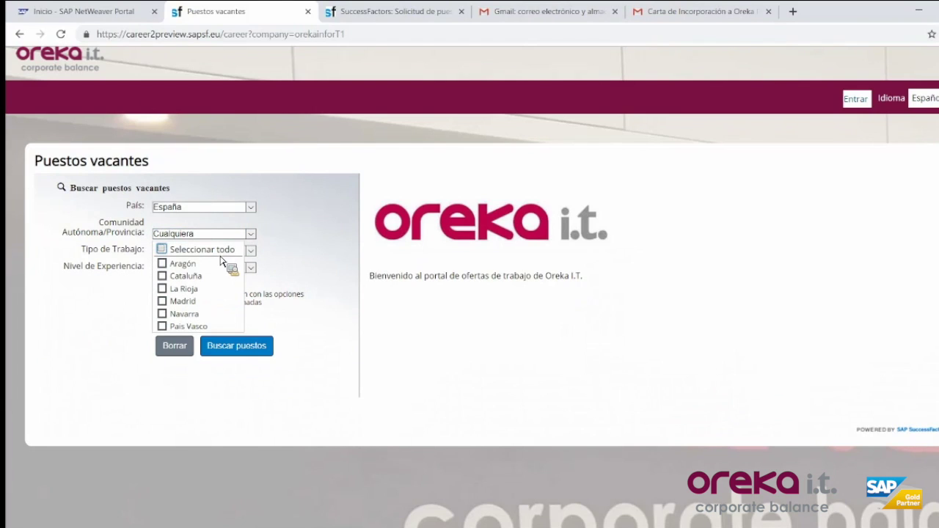
{"action": "left_click", "coordinate": [185, 313]}
{"action": "left_click", "coordinate": [176, 335]}
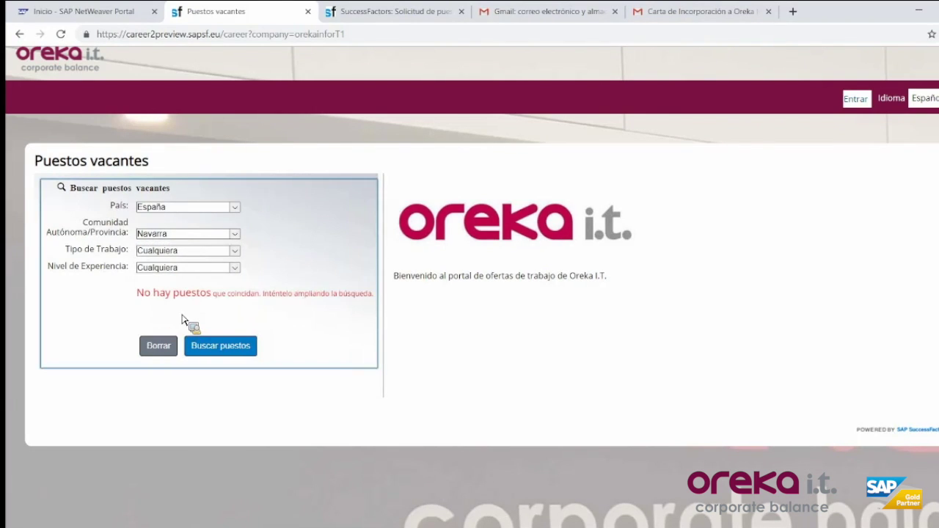
Step: Extend the Comunidad Autónoma/Provincia filter to cover both Navarra and País Vasco
{"action": "key", "text": "space"}
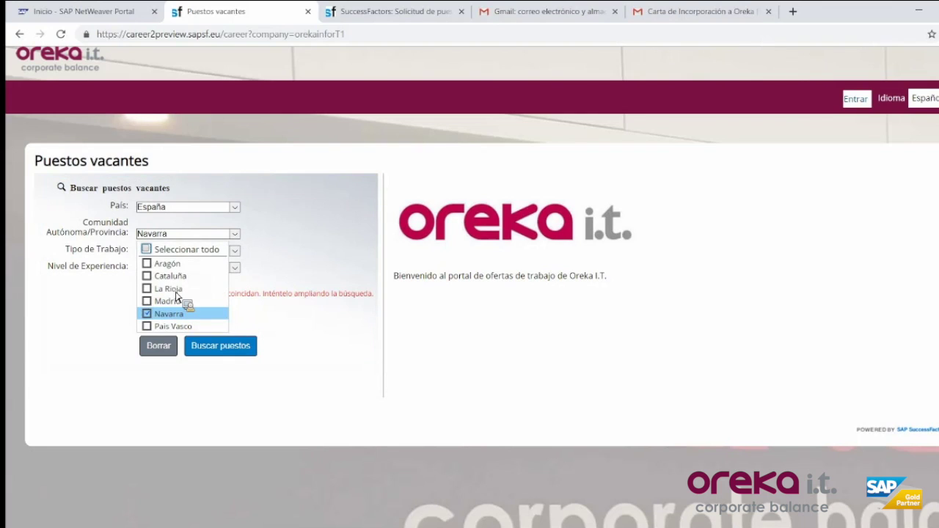
{"action": "key", "text": "space"}
{"action": "key", "text": "Down"}
{"action": "key", "text": "space"}
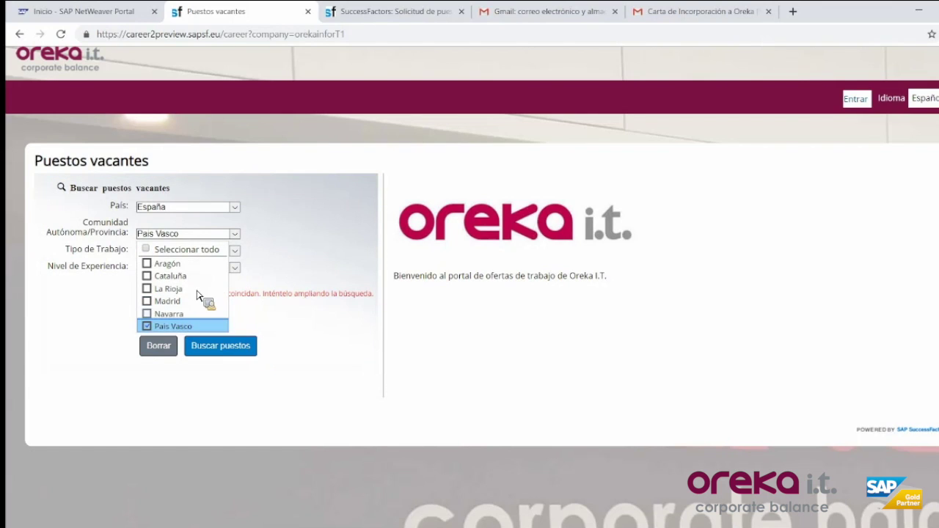
{"action": "key", "text": "Up"}
{"action": "key", "text": "space"}
{"action": "key", "text": "Escape"}
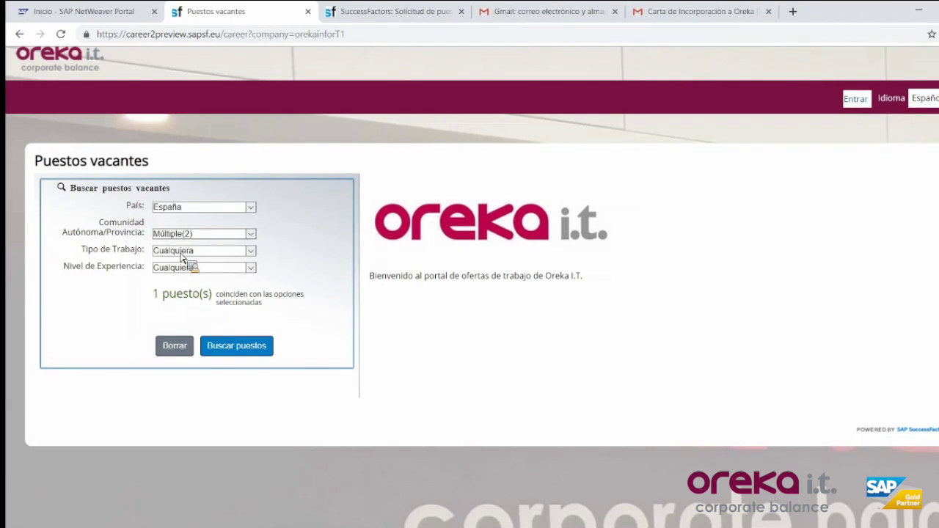
Step: Sign in to the careers portal with the candidate's saved credentials and list the matching vacancies
{"action": "key", "text": "Return"}
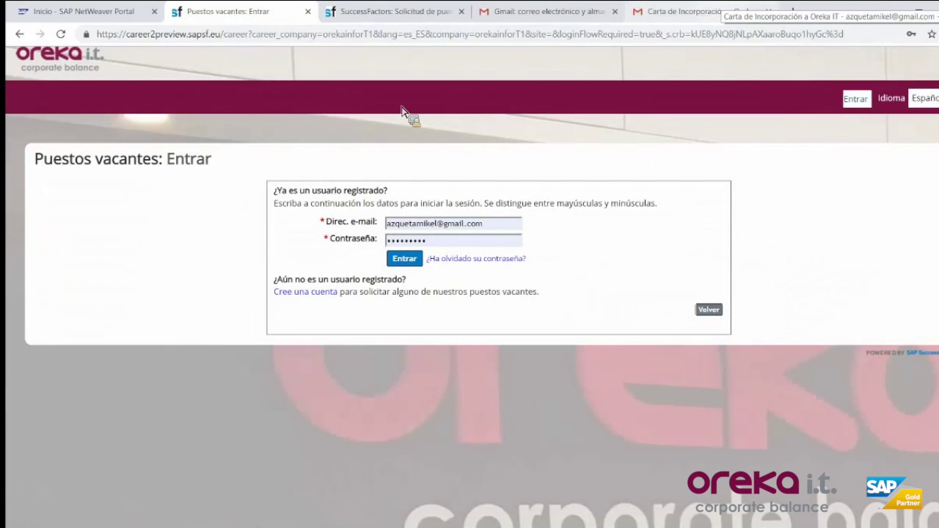
{"action": "left_click", "coordinate": [409, 260]}
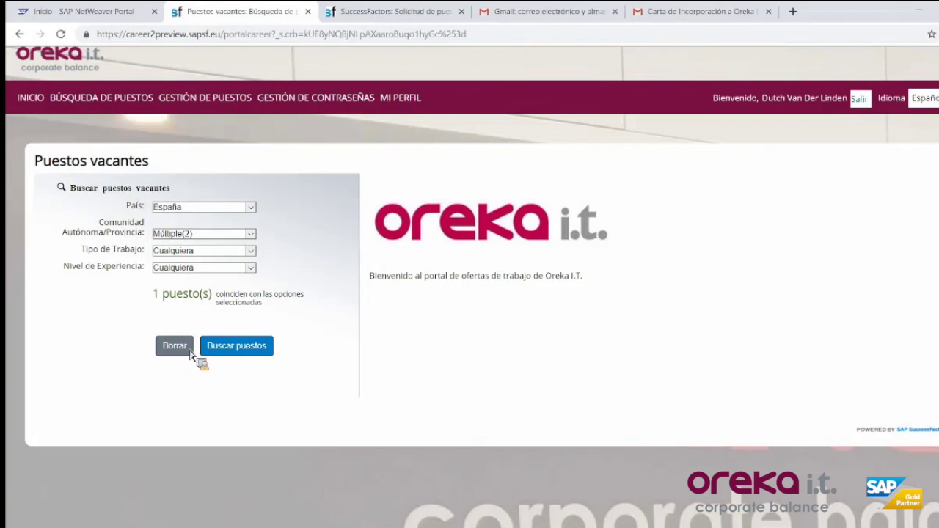
{"action": "left_click", "coordinate": [133, 108]}
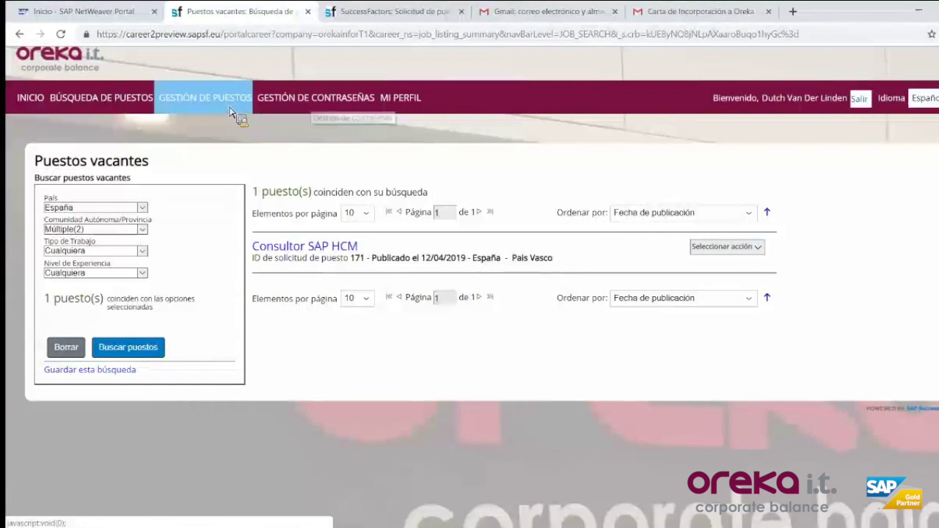
Step: Examine the candidate's profile, including contact details, attached documents, employment, education, languages, certifications and courses
{"action": "left_click", "coordinate": [229, 110]}
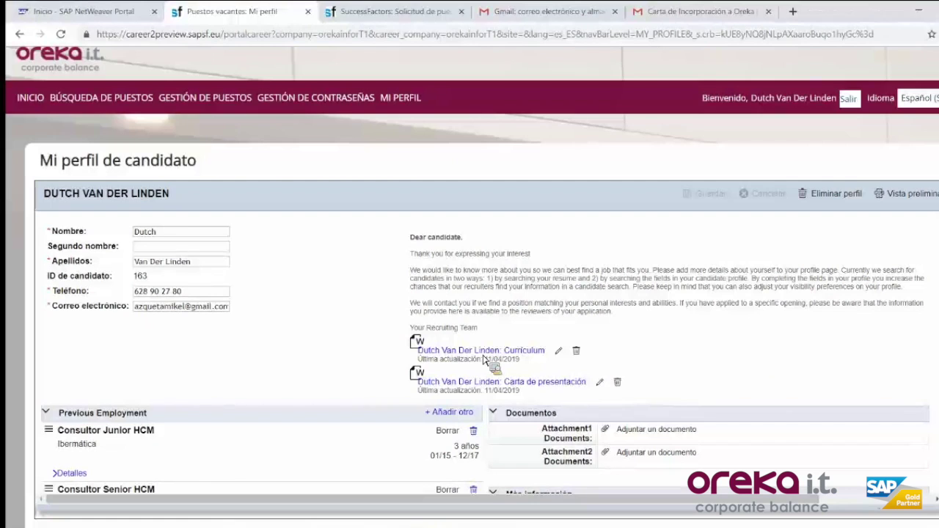
{"action": "scroll", "coordinate": [482, 358], "scroll_direction": "down", "scroll_amount": 2}
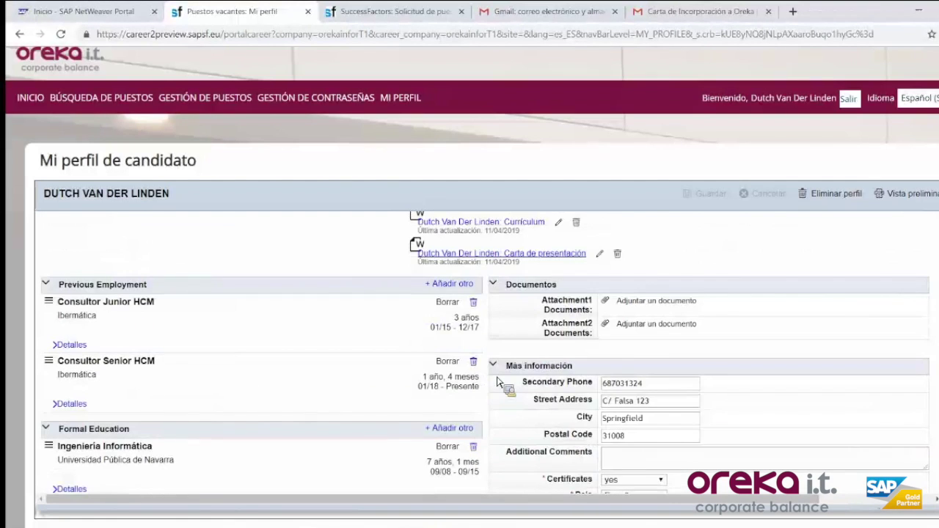
{"action": "scroll", "coordinate": [426, 370], "scroll_direction": "up", "scroll_amount": 2}
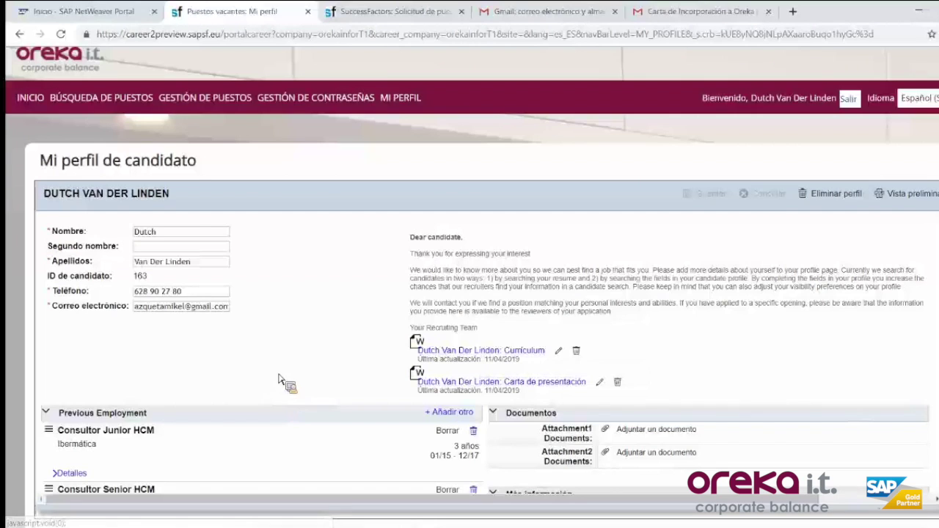
{"action": "scroll", "coordinate": [287, 384], "scroll_direction": "down", "scroll_amount": 3}
{"action": "scroll", "coordinate": [305, 293], "scroll_direction": "up", "scroll_amount": 2}
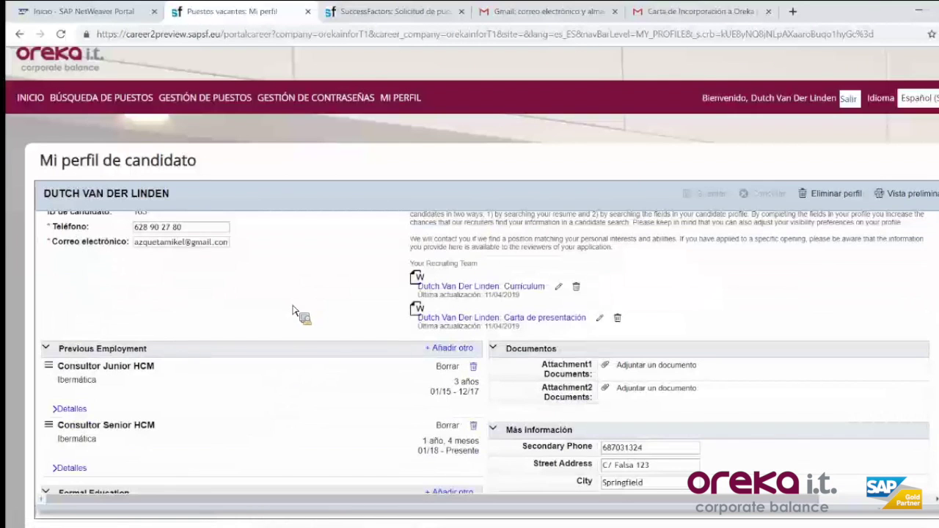
{"action": "scroll", "coordinate": [202, 327], "scroll_direction": "down", "scroll_amount": 1}
{"action": "scroll", "coordinate": [197, 328], "scroll_direction": "down", "scroll_amount": 1}
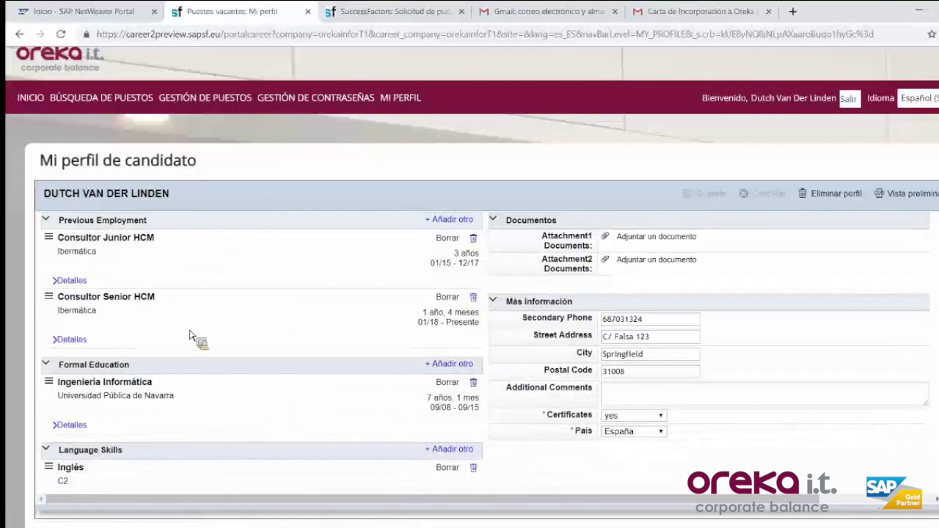
{"action": "scroll", "coordinate": [205, 345], "scroll_direction": "down", "scroll_amount": 1}
{"action": "scroll", "coordinate": [470, 367], "scroll_direction": "down", "scroll_amount": 1}
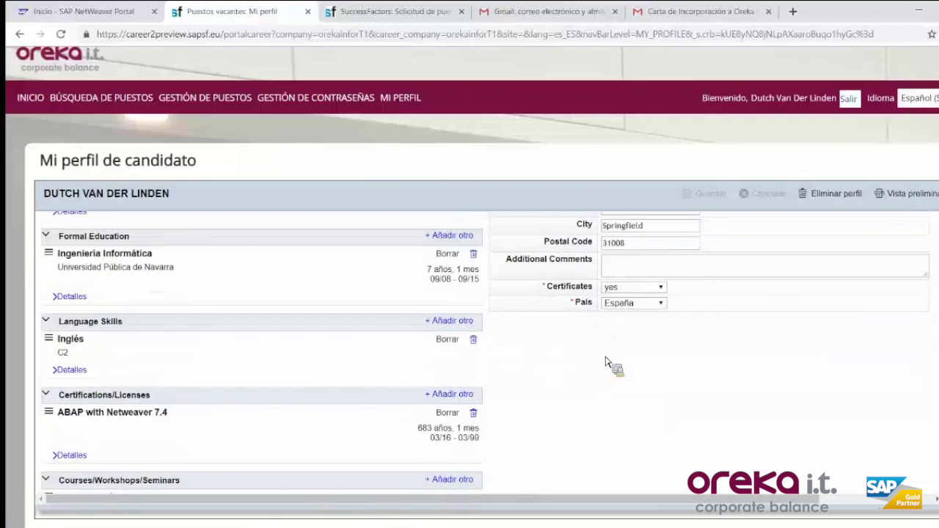
{"action": "scroll", "coordinate": [661, 366], "scroll_direction": "down", "scroll_amount": 1}
{"action": "scroll", "coordinate": [697, 396], "scroll_direction": "down", "scroll_amount": 1}
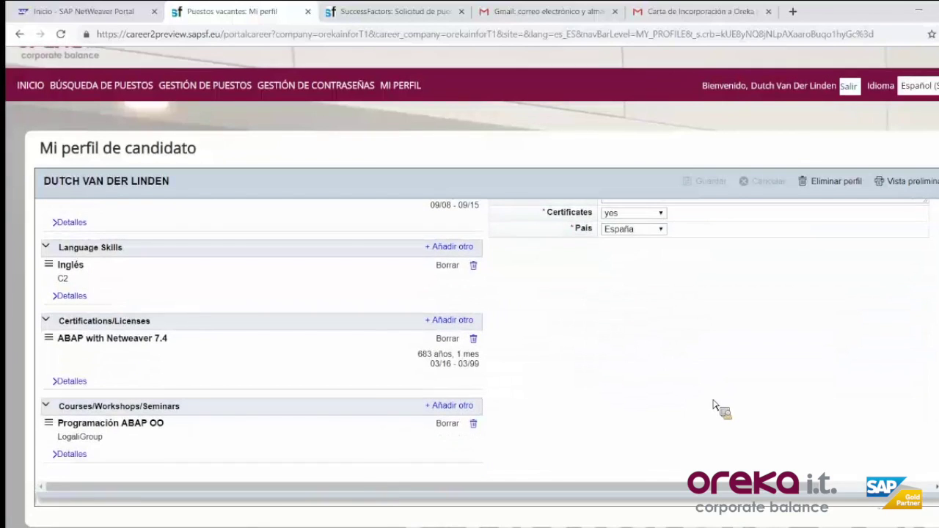
{"action": "scroll", "coordinate": [646, 418], "scroll_direction": "up", "scroll_amount": 3}
{"action": "scroll", "coordinate": [618, 417], "scroll_direction": "up", "scroll_amount": 1}
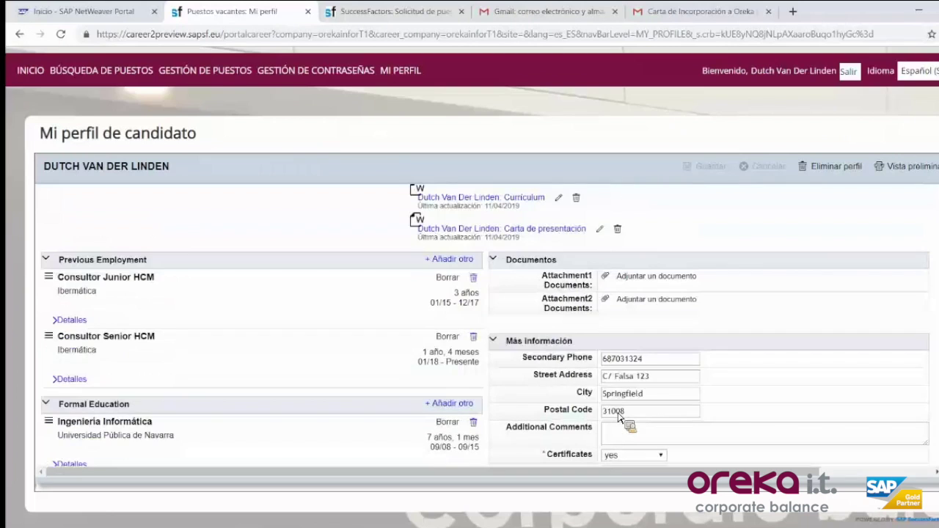
{"action": "scroll", "coordinate": [618, 416], "scroll_direction": "up", "scroll_amount": 2}
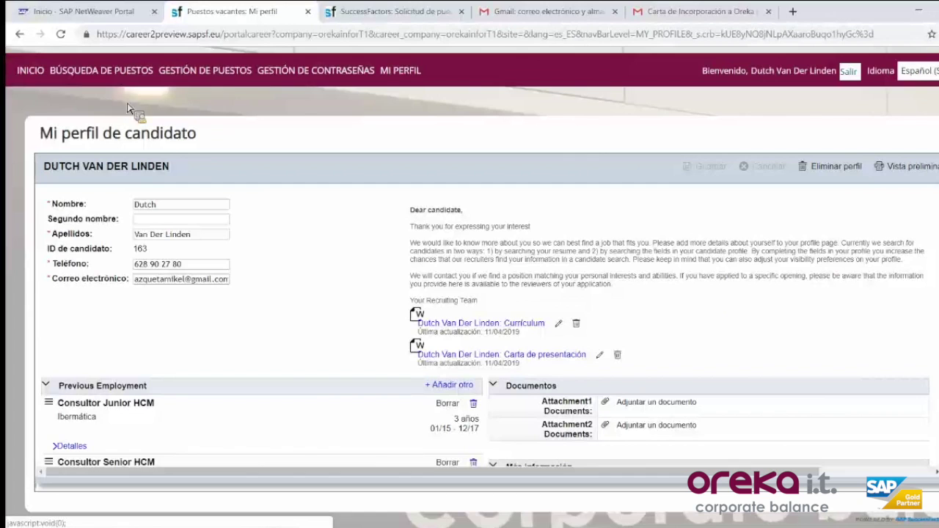
Step: Return to the job search, start applying for Consultor SAP HCM and continue past the candidate profile to the application form
{"action": "left_click", "coordinate": [176, 73]}
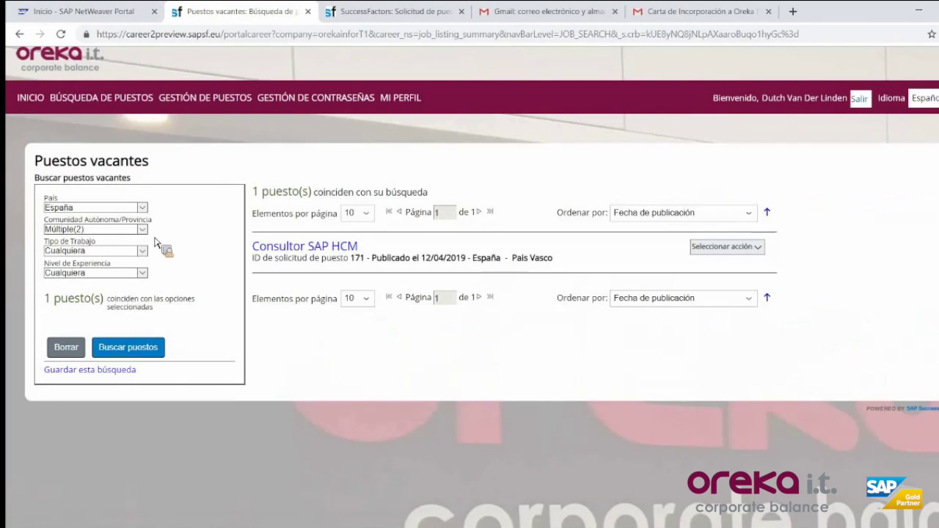
{"action": "key", "text": "Return"}
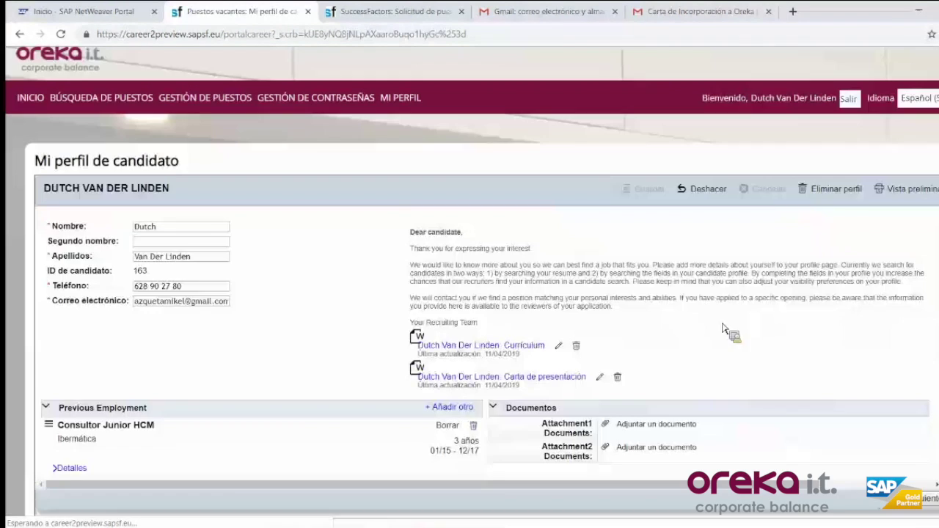
{"action": "scroll", "coordinate": [451, 375], "scroll_direction": "down", "scroll_amount": 5}
{"action": "scroll", "coordinate": [451, 374], "scroll_direction": "down", "scroll_amount": 4}
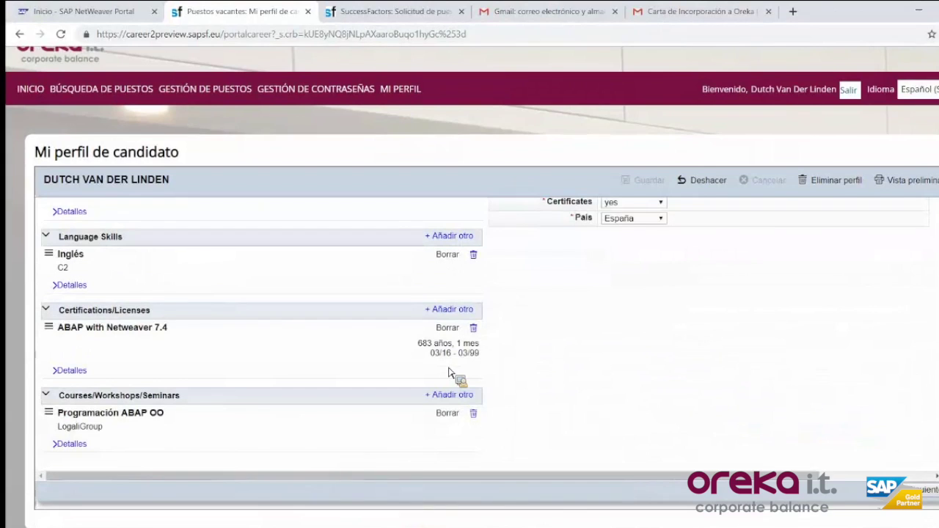
{"action": "scroll", "coordinate": [451, 375], "scroll_direction": "down", "scroll_amount": 1}
{"action": "left_click", "coordinate": [450, 375]}
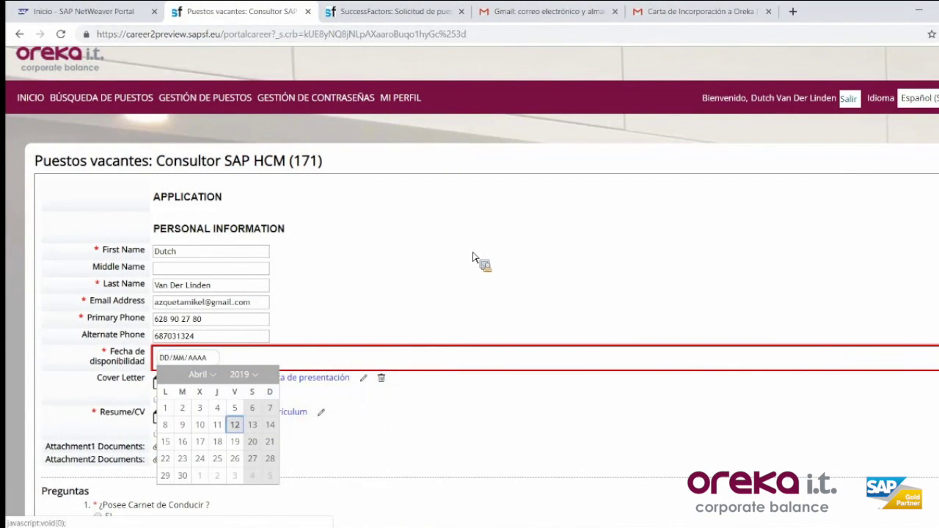
Step: Set the application's Fecha de disponibilidad to 12/04/2019 and go to the screening questions
{"action": "key", "text": "Return"}
{"action": "scroll", "coordinate": [464, 279], "scroll_direction": "down", "scroll_amount": 1}
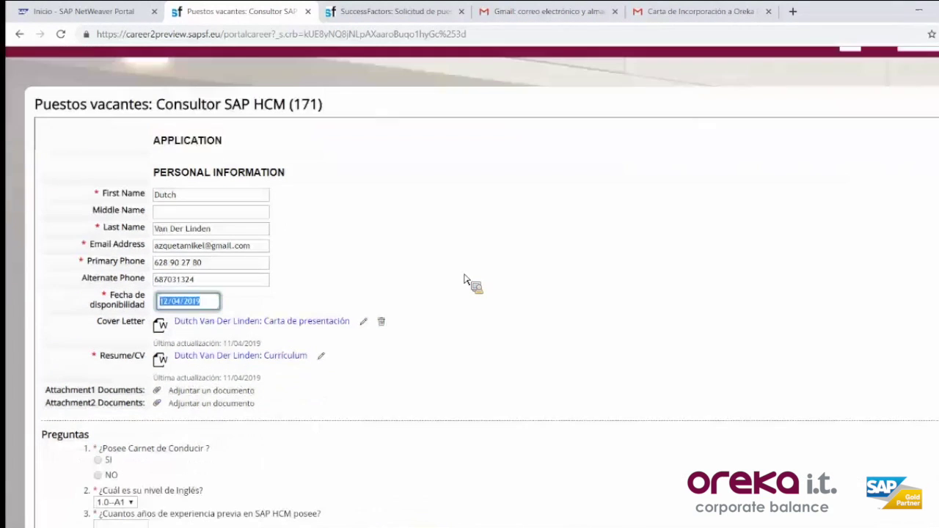
{"action": "scroll", "coordinate": [463, 279], "scroll_direction": "down", "scroll_amount": 1}
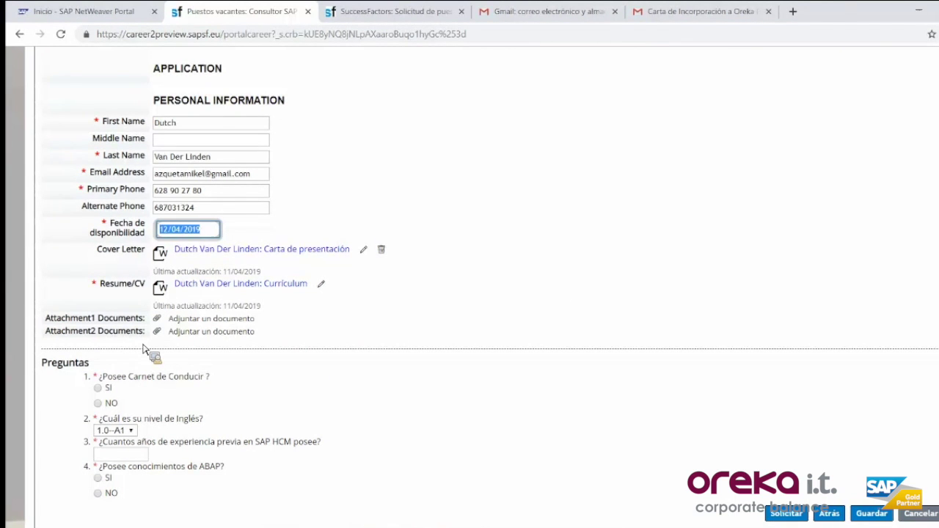
{"action": "scroll", "coordinate": [143, 349], "scroll_direction": "down", "scroll_amount": 1}
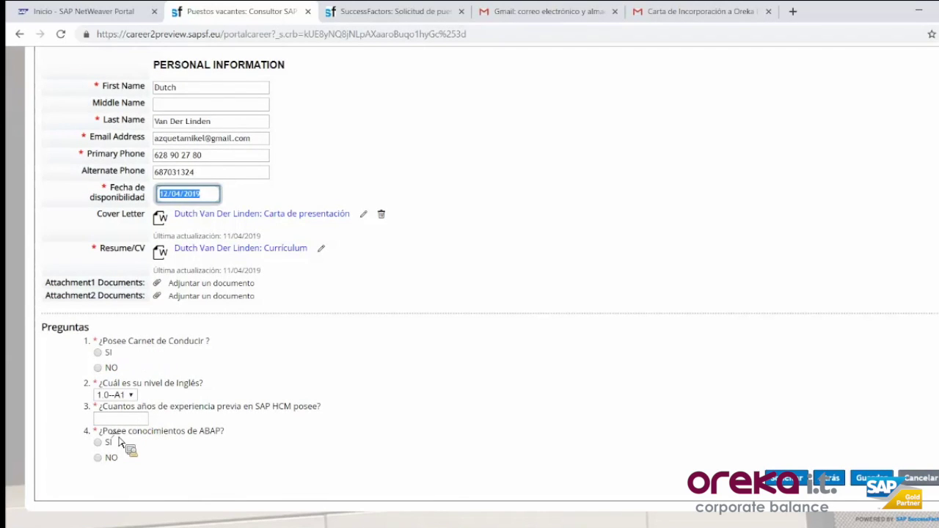
Step: Answer the screening questions with driving licence SI, English 4.0--B2, 4.0 years of SAP HCM experience and ABAP SI, and submit the application
{"action": "key", "text": "Tab"}
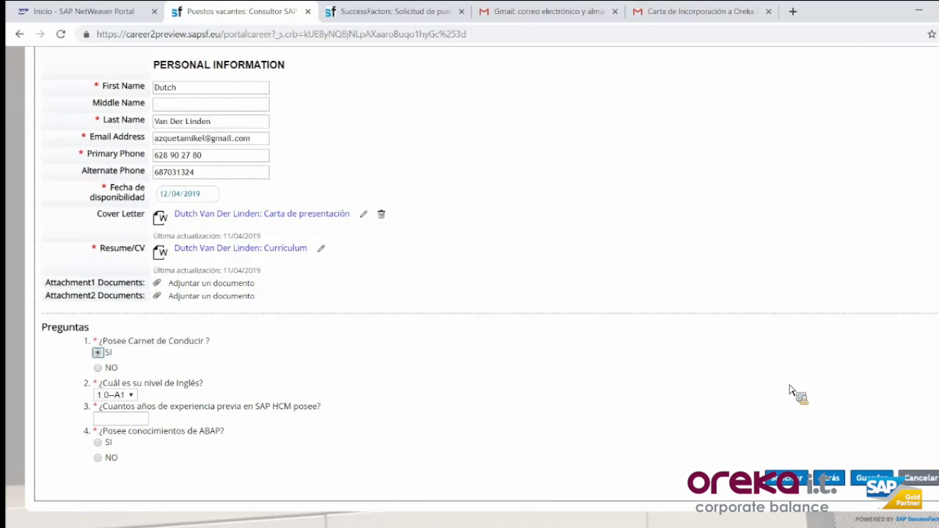
{"action": "key", "text": "Tab"}
{"action": "key", "text": "alt+Down"}
{"action": "key", "text": "Down"}
{"action": "key", "text": "Down"}
{"action": "key", "text": "Down"}
{"action": "key", "text": "Return"}
{"action": "key", "text": "Tab"}
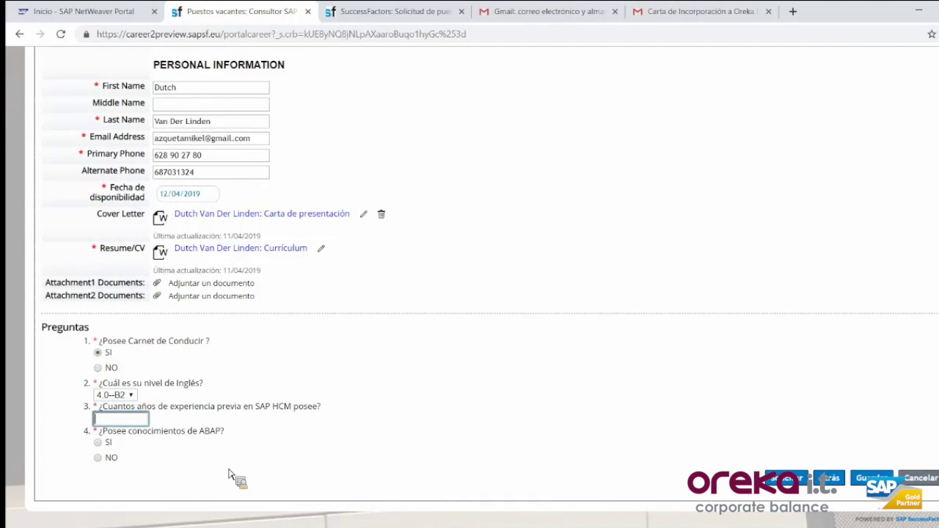
{"action": "type", "text": "4.0"}
{"action": "key", "text": "Tab"}
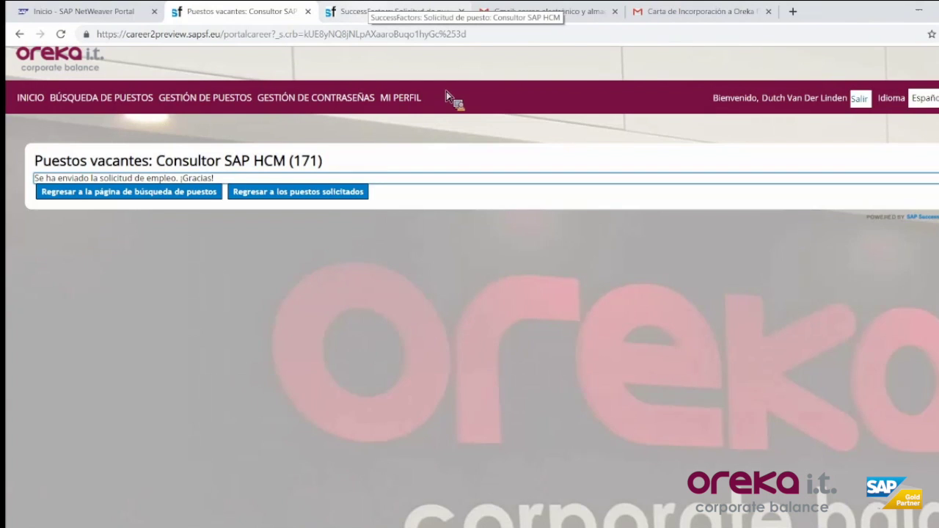
Step: Switch to the recruiting site's Consultor SAP HCM requisition, list its candidates and open the new applicant's application
{"action": "key", "text": "ctrl+Tab"}
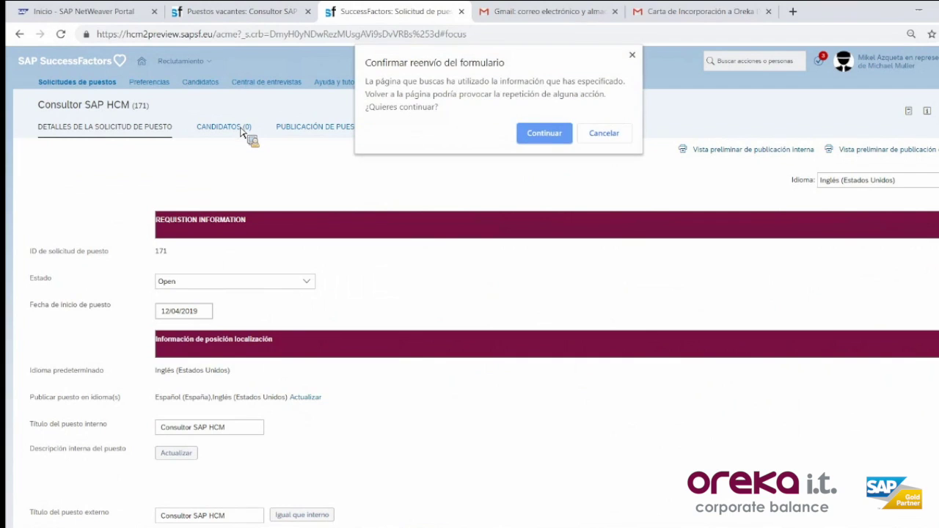
{"action": "key", "text": "Escape"}
{"action": "double_click", "coordinate": [55, 126]}
{"action": "left_click", "coordinate": [224, 126]}
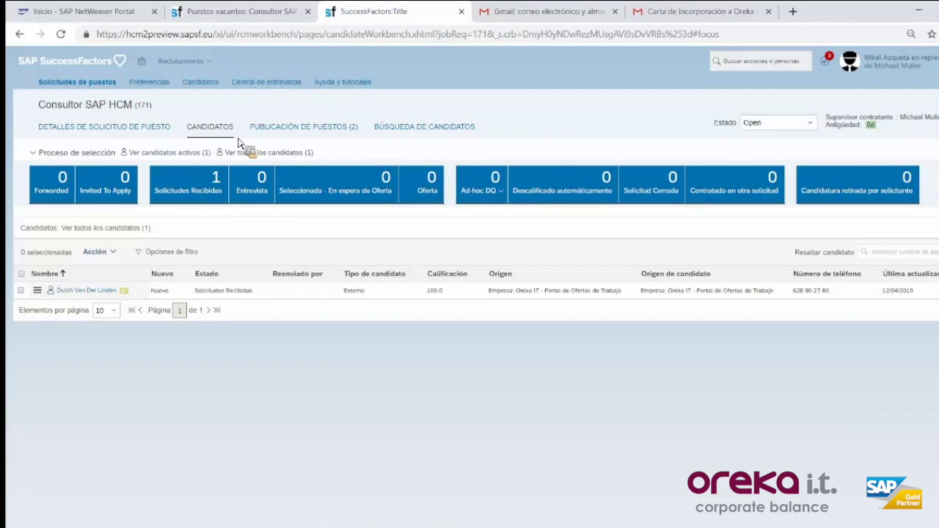
{"action": "left_click", "coordinate": [123, 288]}
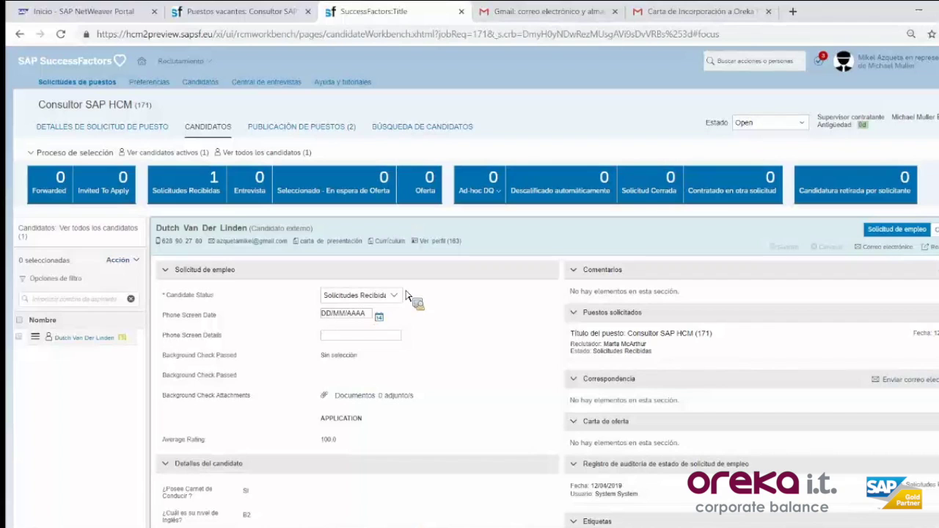
Step: Set the candidate's Phone Screen Date to 12/04/2019
{"action": "left_click", "coordinate": [361, 295]}
{"action": "left_click", "coordinate": [379, 316]}
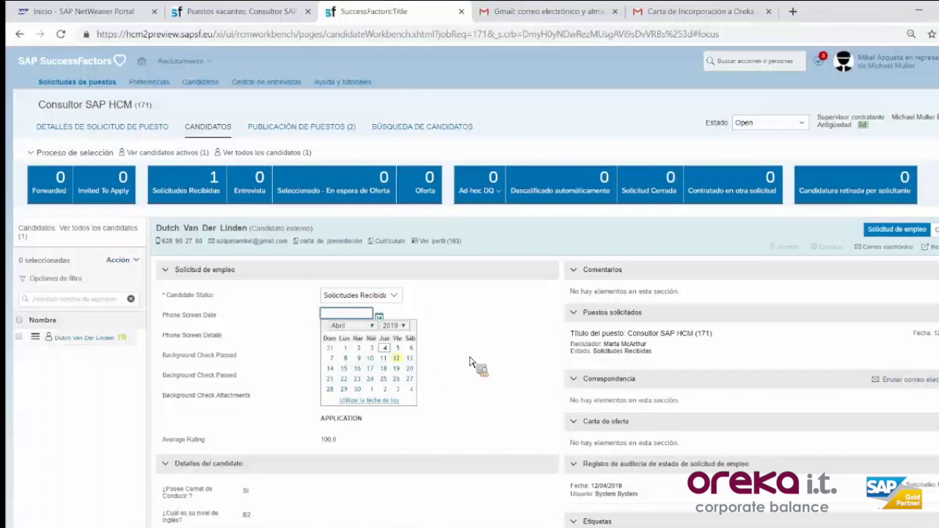
{"action": "left_click", "coordinate": [397, 358]}
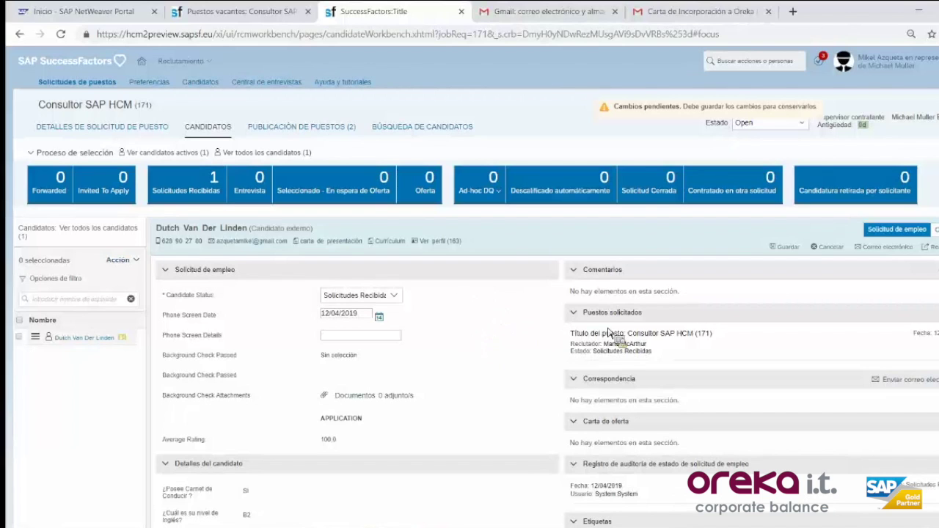
Step: Review the candidate's application details, screening answers, résumé and cover letter, closing each document viewer
{"action": "scroll", "coordinate": [667, 335], "scroll_direction": "down", "scroll_amount": 2}
{"action": "scroll", "coordinate": [666, 301], "scroll_direction": "down", "scroll_amount": 2}
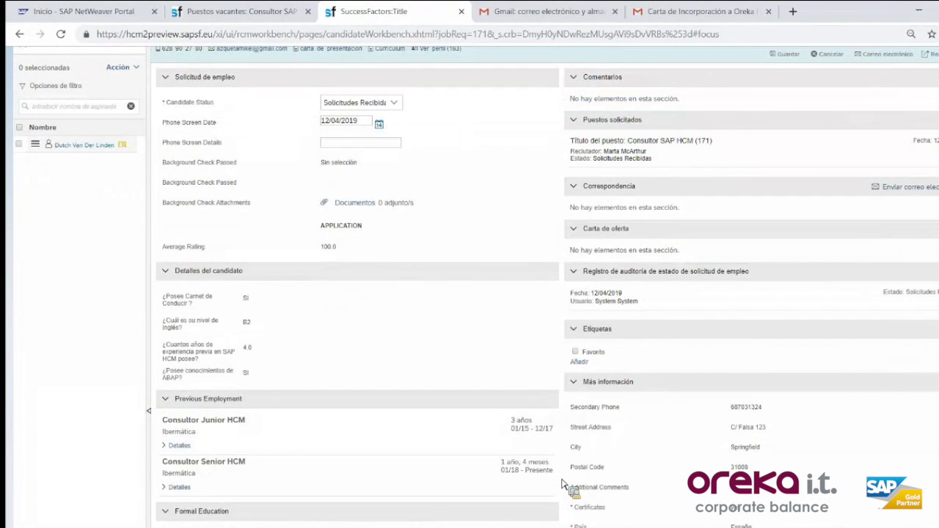
{"action": "scroll", "coordinate": [780, 361], "scroll_direction": "down", "scroll_amount": 2}
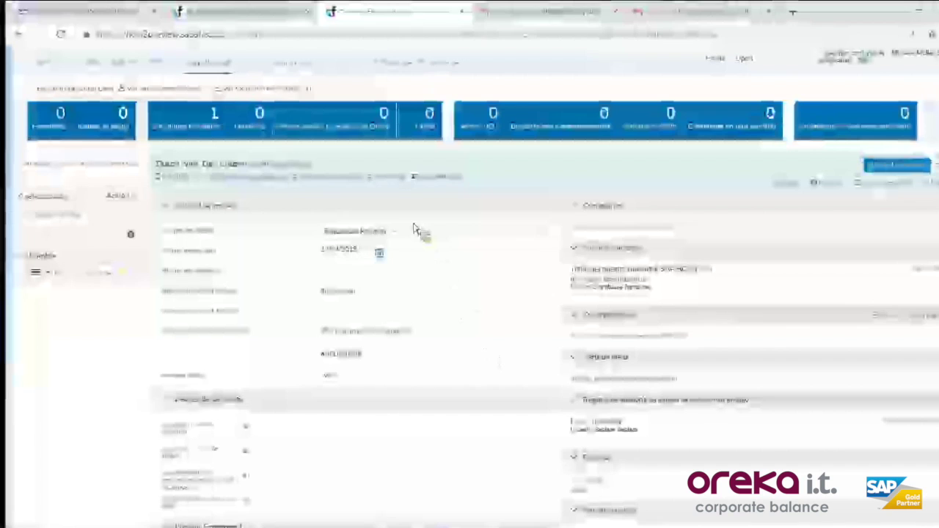
{"action": "scroll", "coordinate": [191, 168], "scroll_direction": "down", "scroll_amount": 5}
{"action": "scroll", "coordinate": [194, 168], "scroll_direction": "up", "scroll_amount": 1}
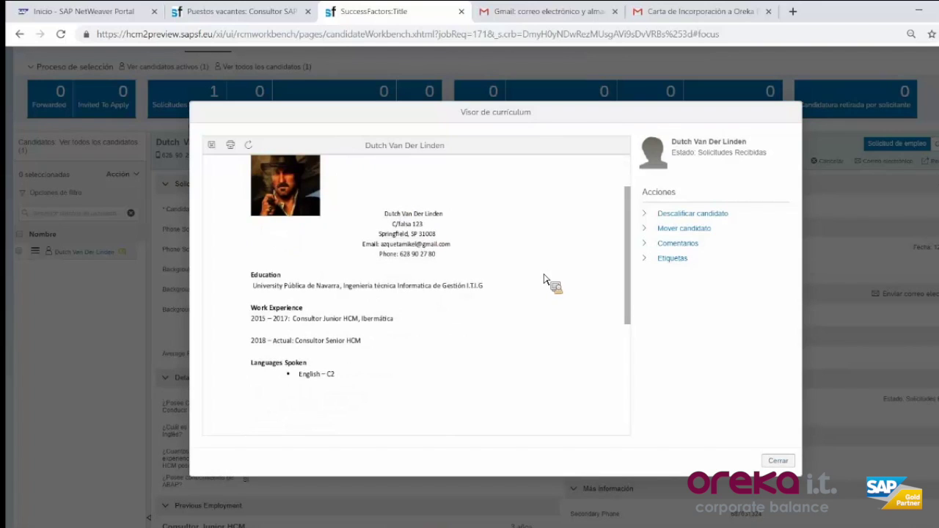
{"action": "left_click", "coordinate": [776, 461]}
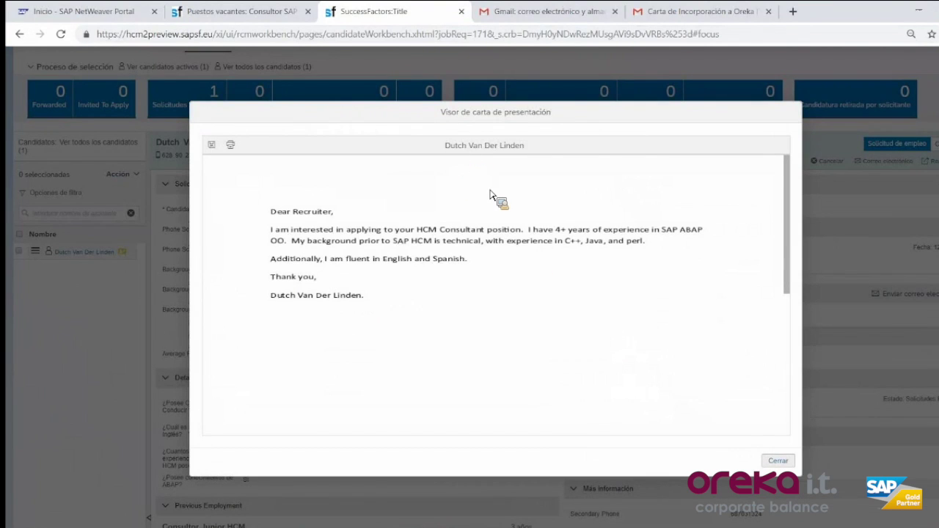
{"action": "key", "text": "Return"}
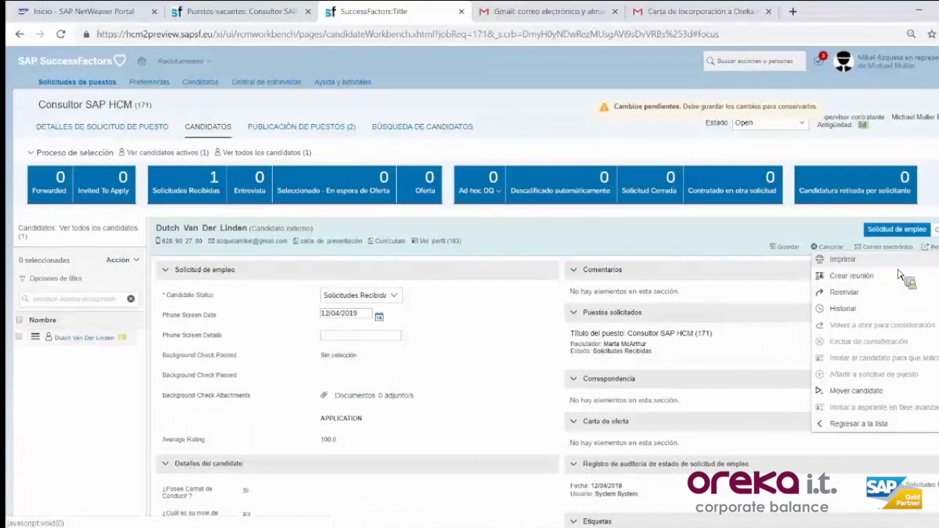
Step: Try to create a meeting for the candidate and dismiss the choice of application for the calendar file
{"action": "left_click", "coordinate": [901, 275]}
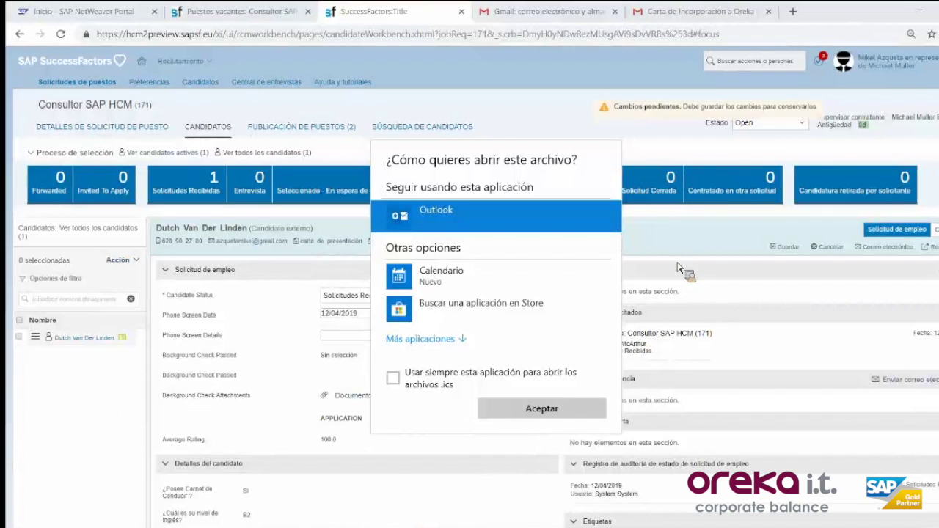
{"action": "left_click", "coordinate": [644, 308]}
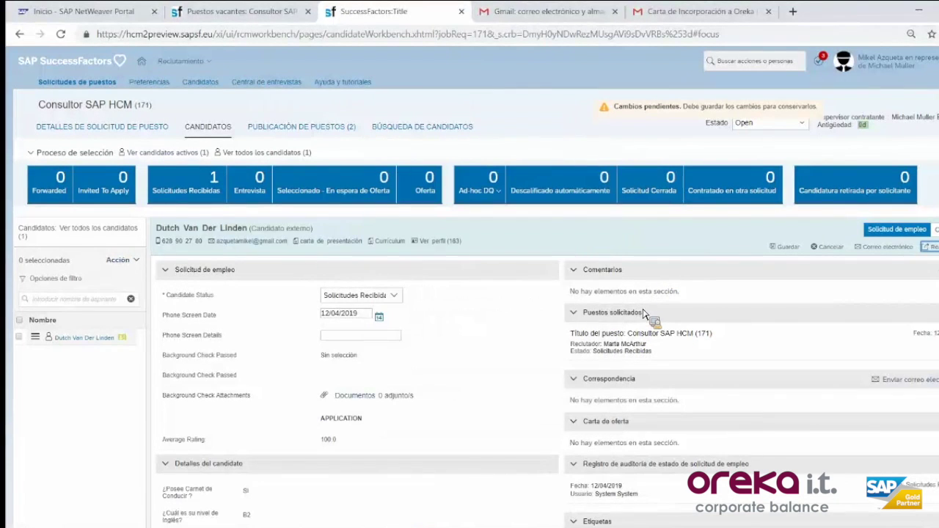
{"action": "scroll", "coordinate": [645, 316], "scroll_direction": "down", "scroll_amount": 2}
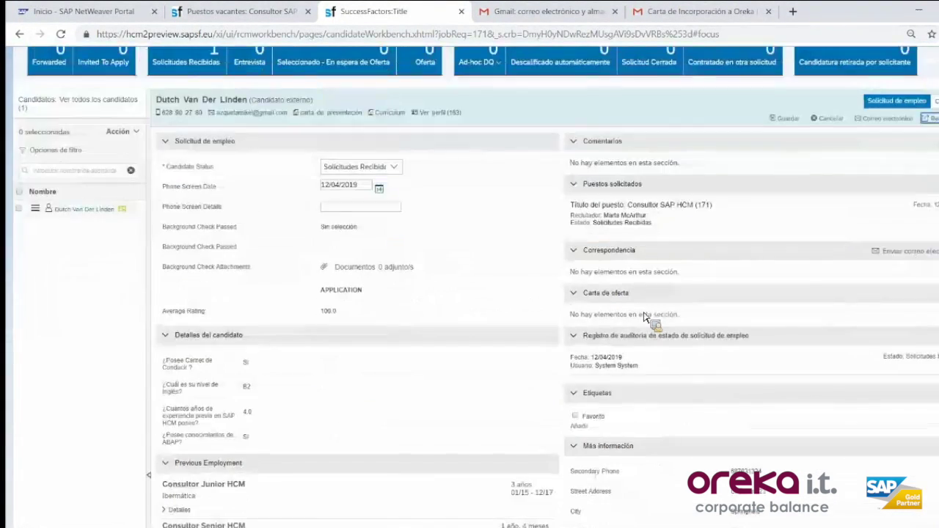
{"action": "scroll", "coordinate": [644, 316], "scroll_direction": "up", "scroll_amount": 2}
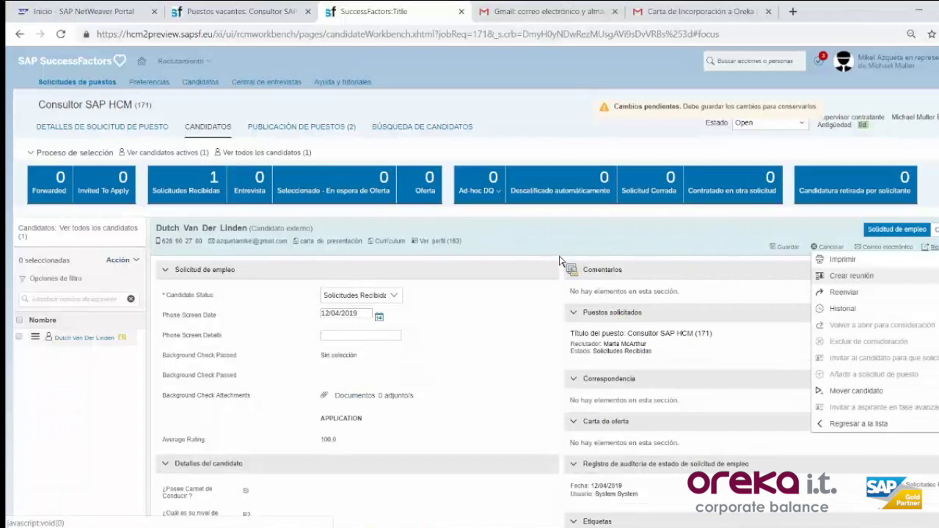
Step: Move the candidate to the Entrevista status and apply the update
{"action": "key", "text": "Up"}
{"action": "key", "text": "Down"}
{"action": "key", "text": "Down"}
{"action": "key", "text": "Down"}
{"action": "key", "text": "Down"}
{"action": "key", "text": "Return"}
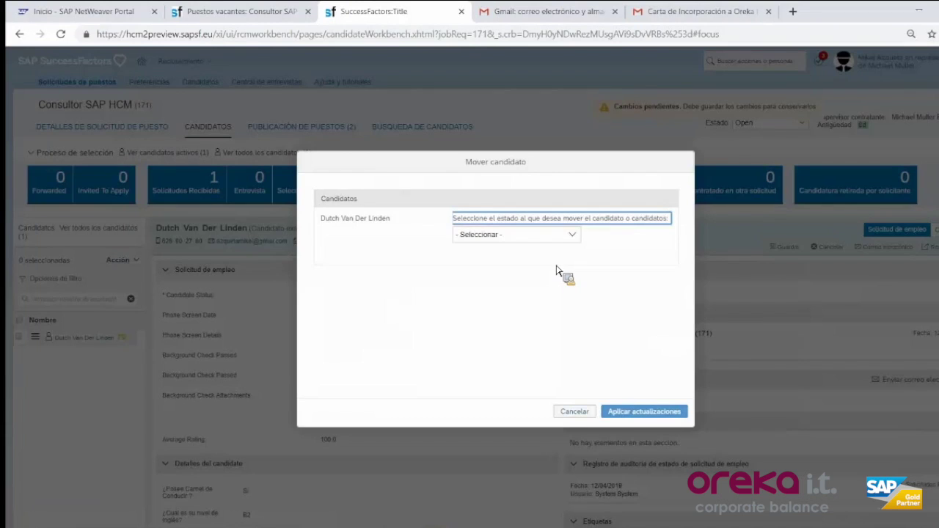
{"action": "key", "text": "Tab"}
{"action": "key", "text": "alt+Down"}
{"action": "key", "text": "Down"}
{"action": "key", "text": "Down"}
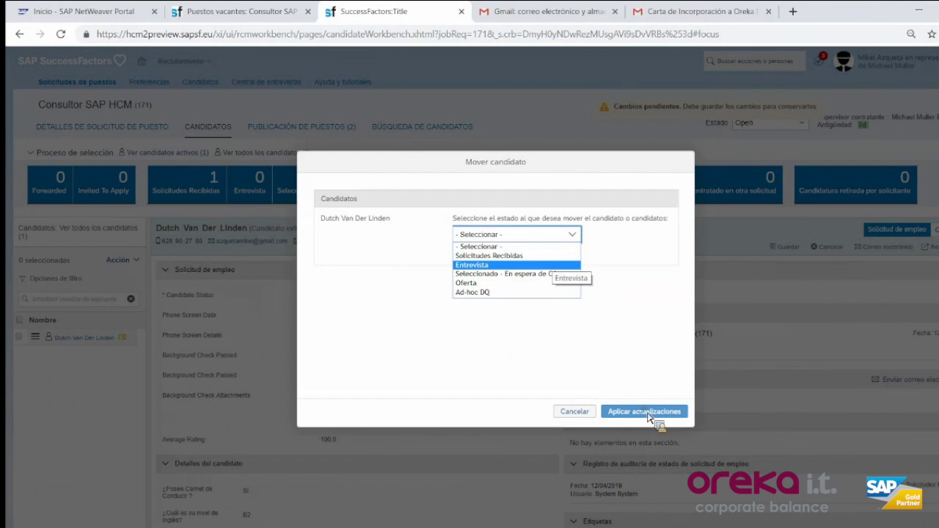
{"action": "key", "text": "Return"}
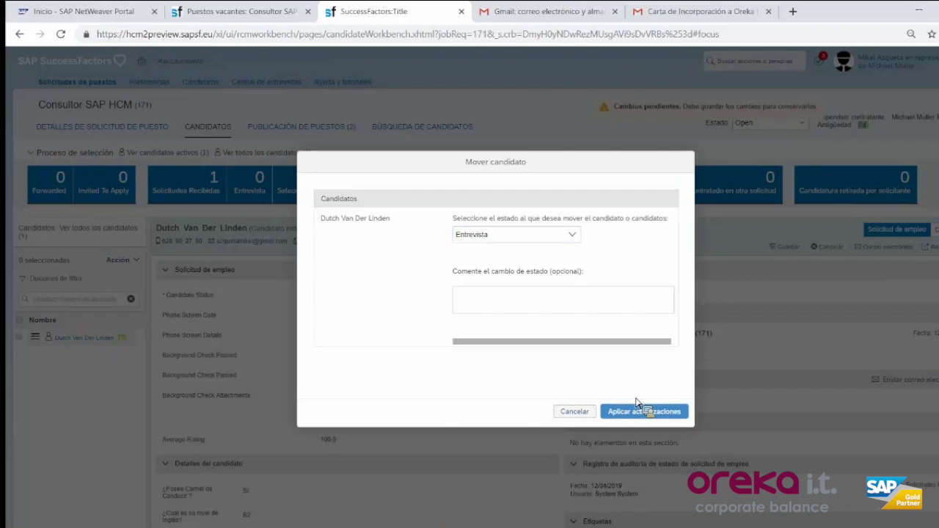
{"action": "left_click", "coordinate": [637, 402]}
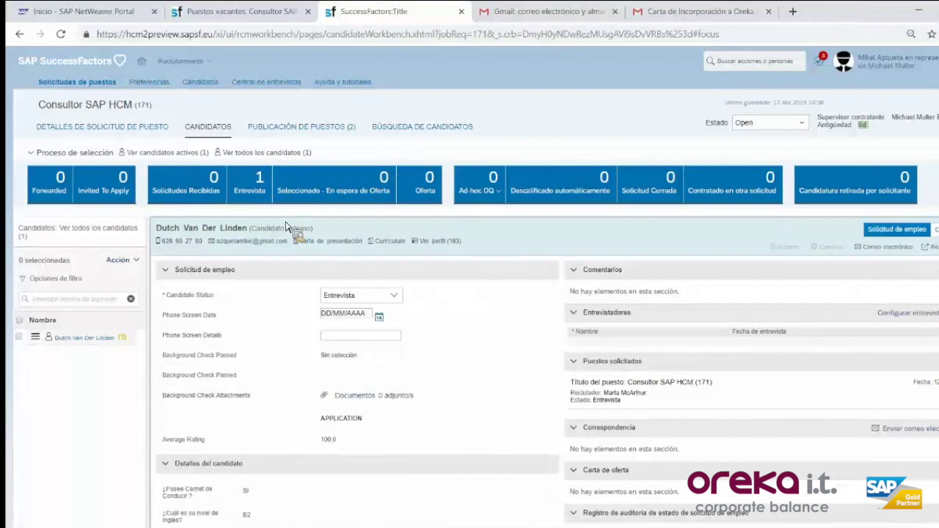
Step: Examine the candidate's application in the interview stage, including the interviewers section, status audit log and employment and education history
{"action": "scroll", "coordinate": [440, 279], "scroll_direction": "down", "scroll_amount": 2}
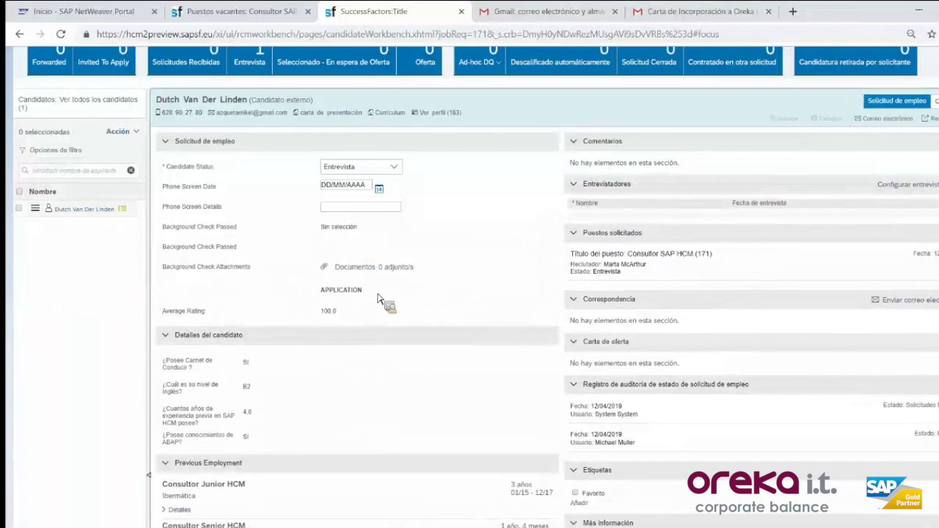
{"action": "scroll", "coordinate": [383, 309], "scroll_direction": "up", "scroll_amount": 2}
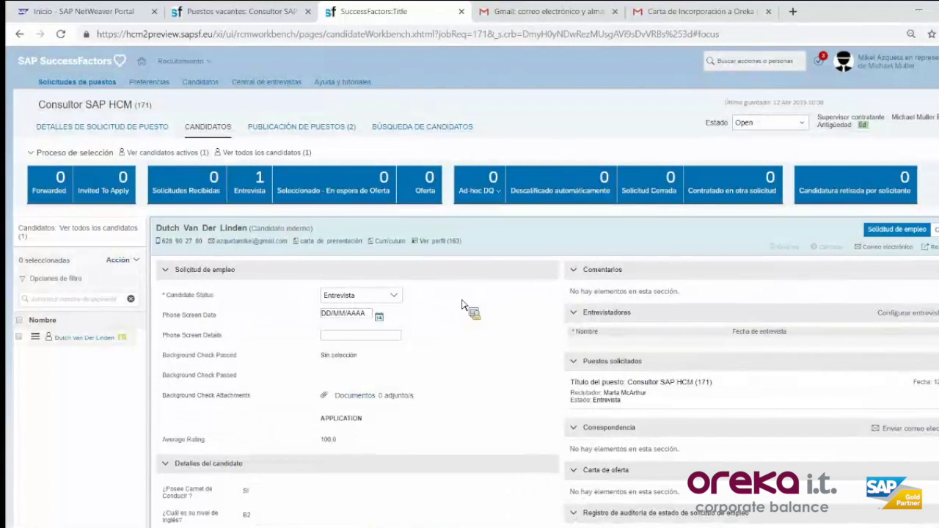
{"action": "scroll", "coordinate": [775, 246], "scroll_direction": "down", "scroll_amount": 1}
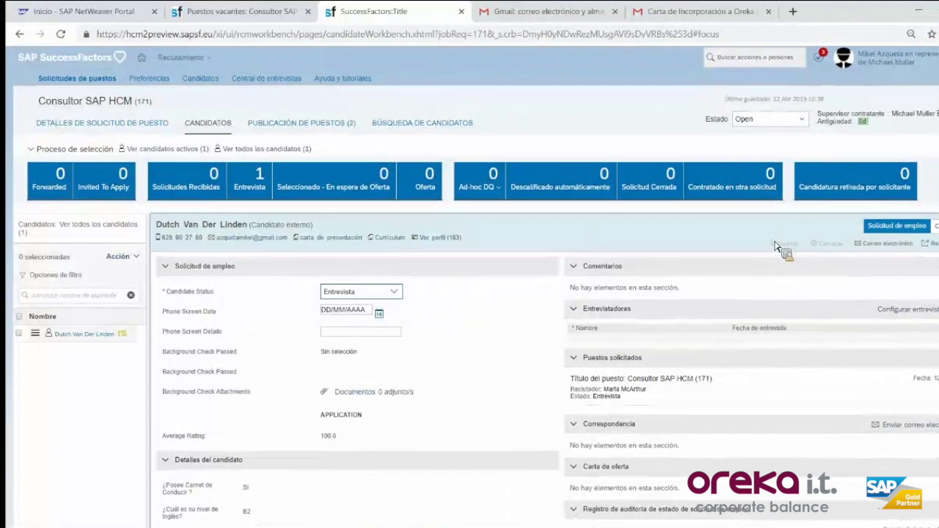
{"action": "scroll", "coordinate": [776, 247], "scroll_direction": "down", "scroll_amount": 4}
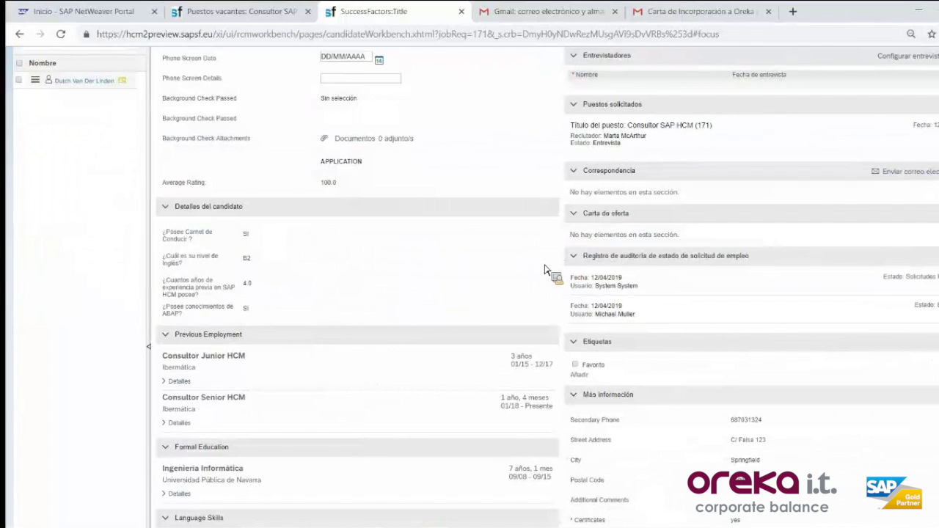
{"action": "scroll", "coordinate": [547, 243], "scroll_direction": "down", "scroll_amount": 5}
{"action": "scroll", "coordinate": [548, 269], "scroll_direction": "up", "scroll_amount": 8}
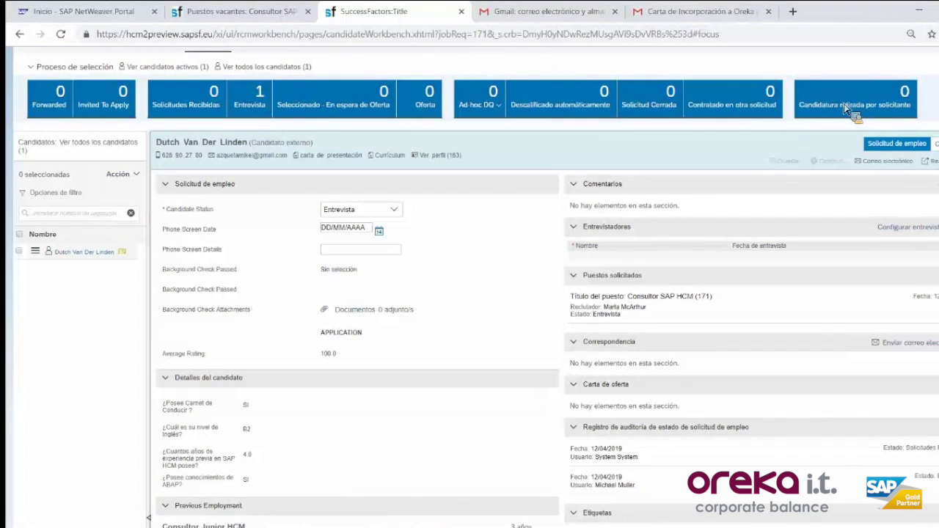
{"action": "scroll", "coordinate": [844, 104], "scroll_direction": "up", "scroll_amount": 2}
Step: Switch the proxy session to the recruiter's user account
{"action": "left_click", "coordinate": [866, 62]}
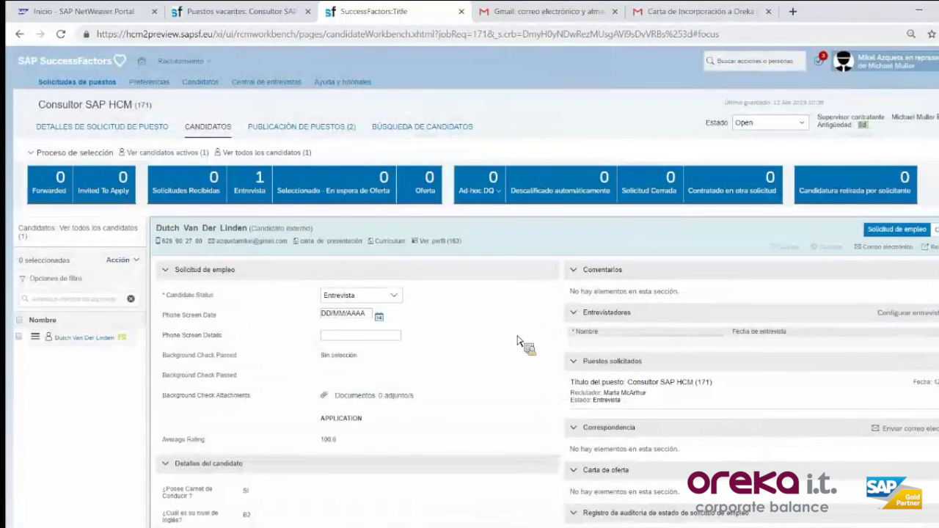
{"action": "left_click", "coordinate": [880, 94]}
{"action": "type", "text": "MARTA"}
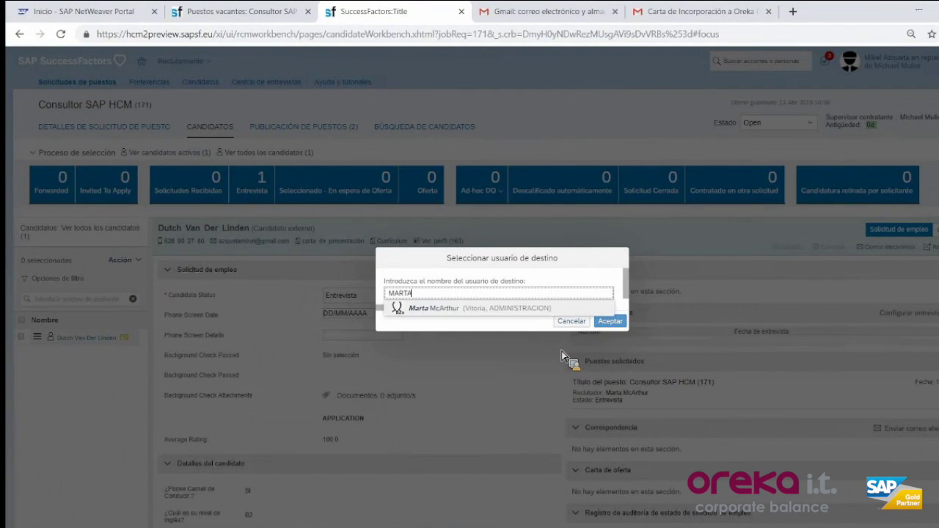
{"action": "key", "text": "Return"}
{"action": "key", "text": "Return"}
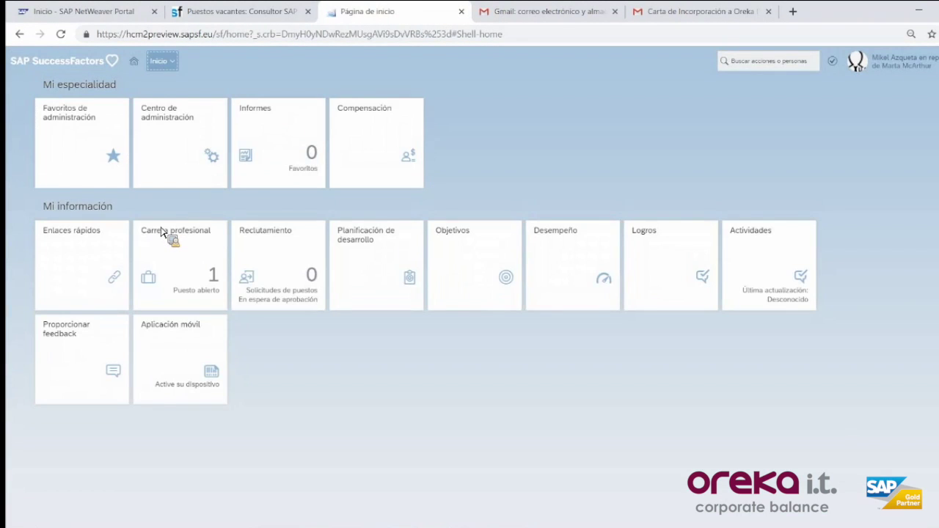
Step: Go to Reclutamiento, open the Consultor SAP HCM requisition's candidate list and open the applicant's application
{"action": "left_click", "coordinate": [161, 61]}
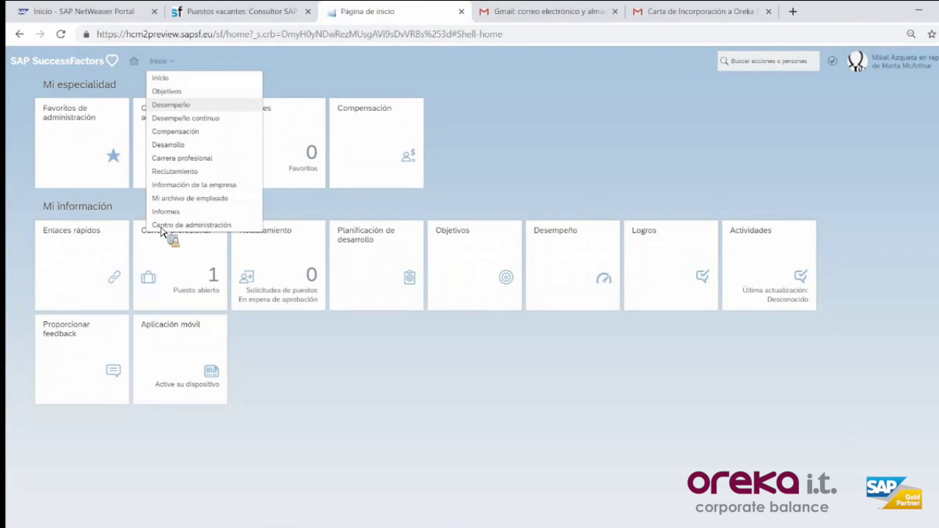
{"action": "left_click", "coordinate": [153, 224]}
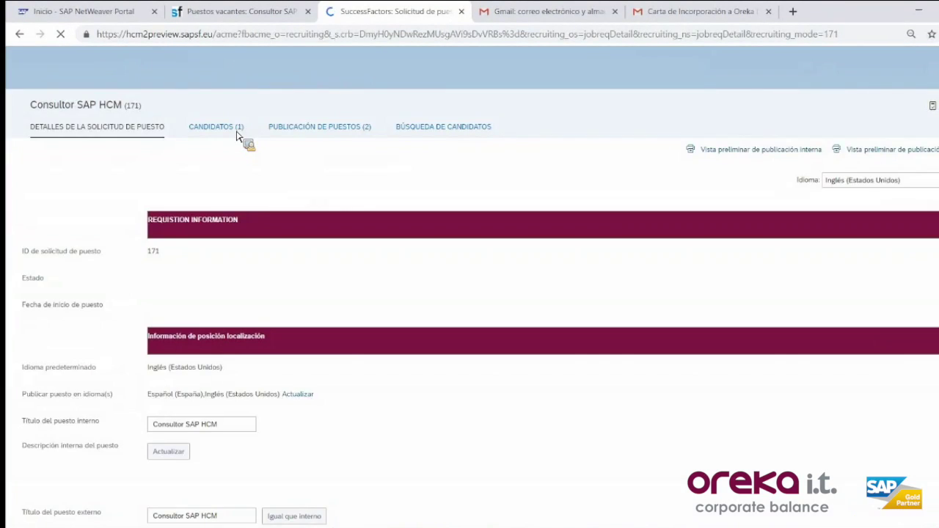
{"action": "left_click", "coordinate": [224, 127]}
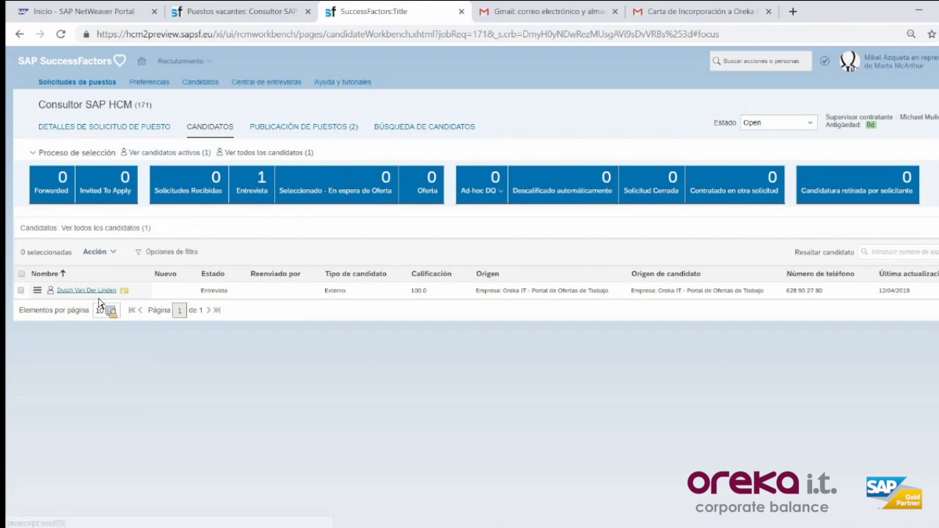
{"action": "left_click", "coordinate": [86, 291]}
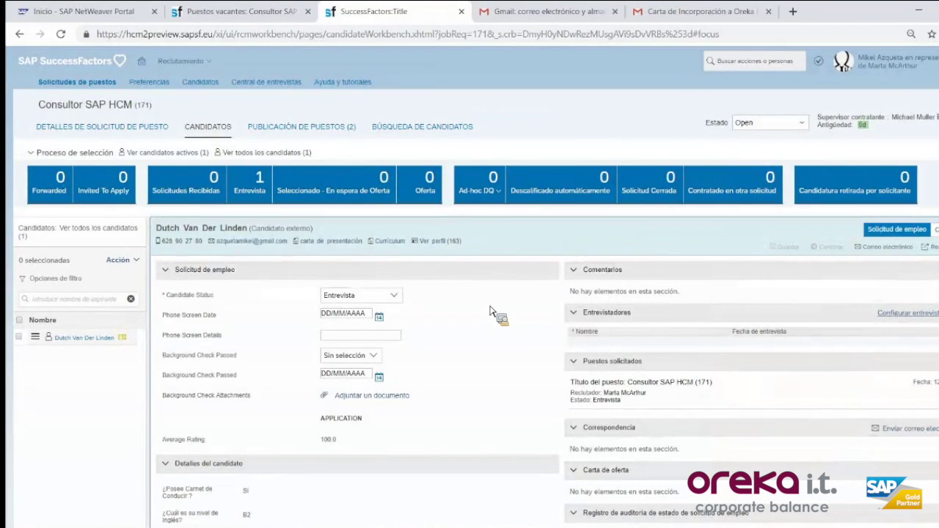
Step: Open the candidate's interview setup and add the recruiter as an interviewer on 13/04/2019 at 10:00 AM
{"action": "key", "text": "Return"}
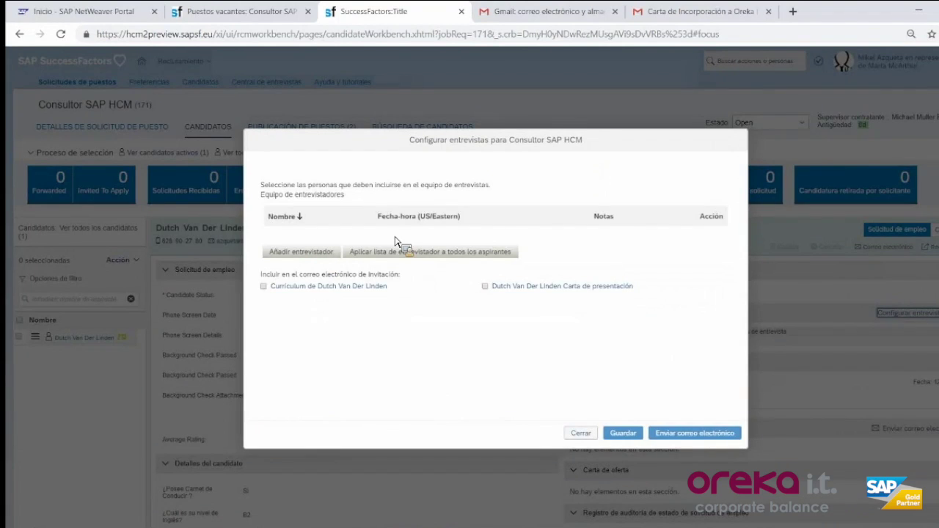
{"action": "left_click", "coordinate": [339, 251]}
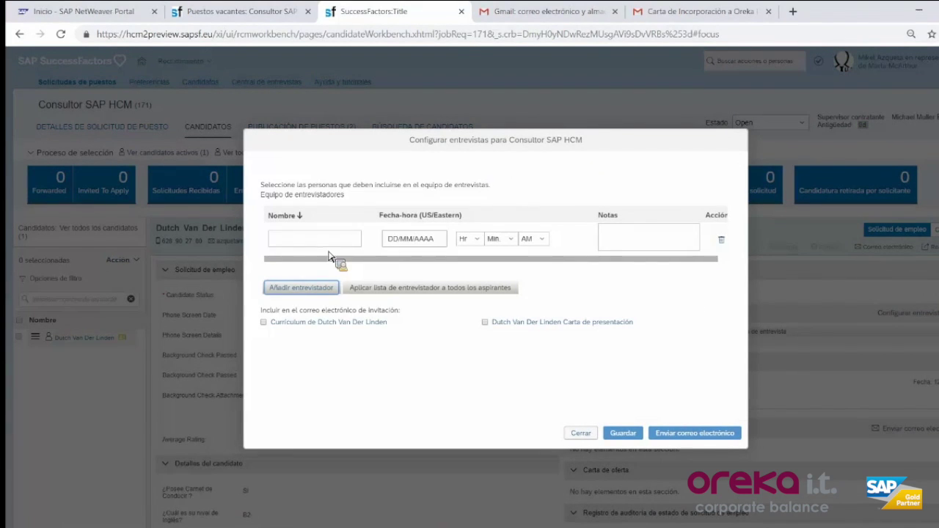
{"action": "type", "text": "MART"}
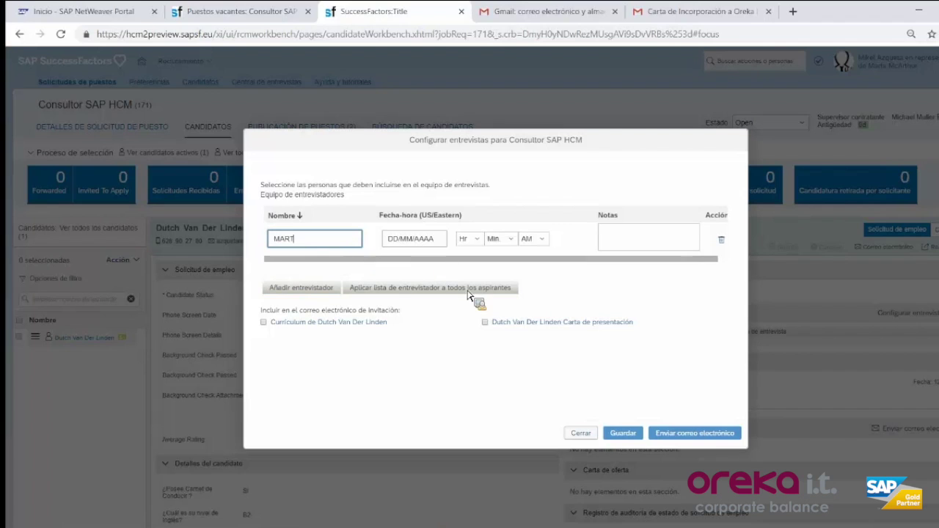
{"action": "key", "text": "Return"}
{"action": "key", "text": "Tab"}
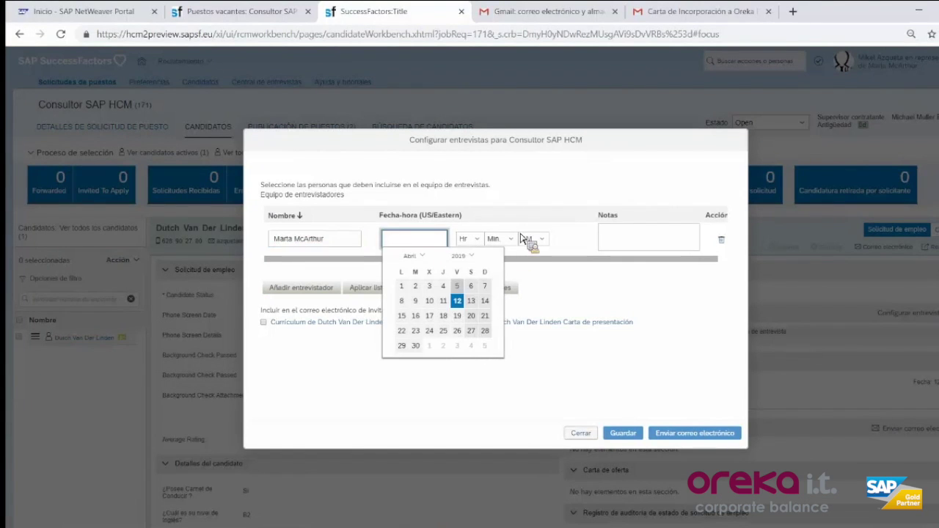
{"action": "left_click", "coordinate": [471, 300]}
{"action": "left_click", "coordinate": [469, 238]}
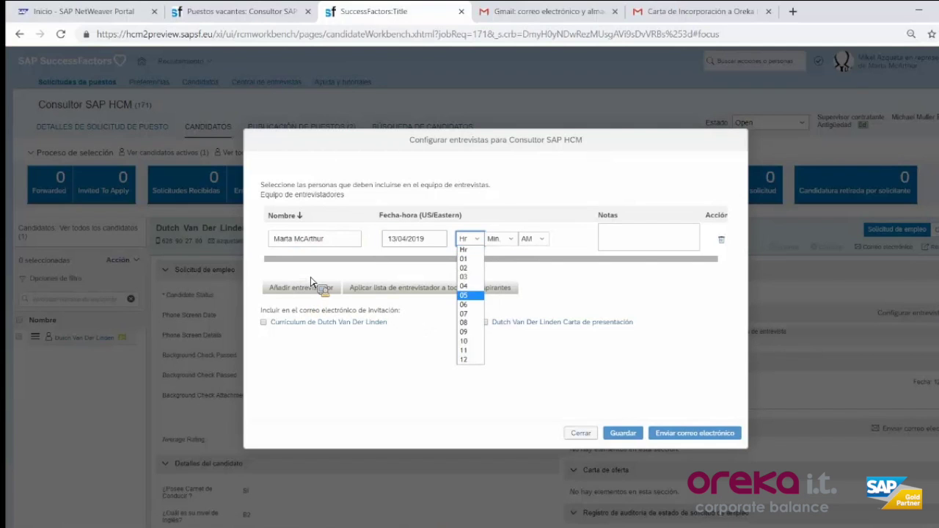
{"action": "key", "text": "Down"}
{"action": "key", "text": "Return"}
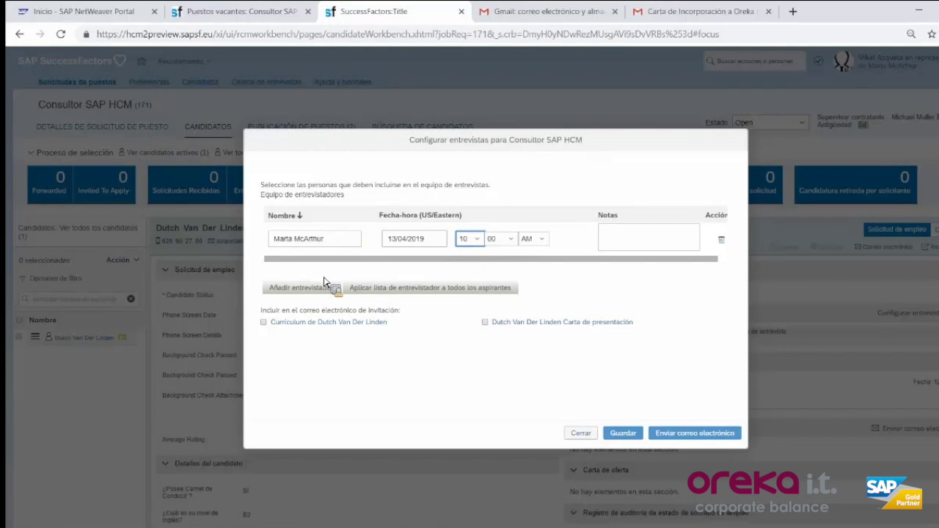
Step: Add the hiring manager as a second interviewer on 13/04/2019 at 10:00 AM
{"action": "left_click", "coordinate": [323, 286]}
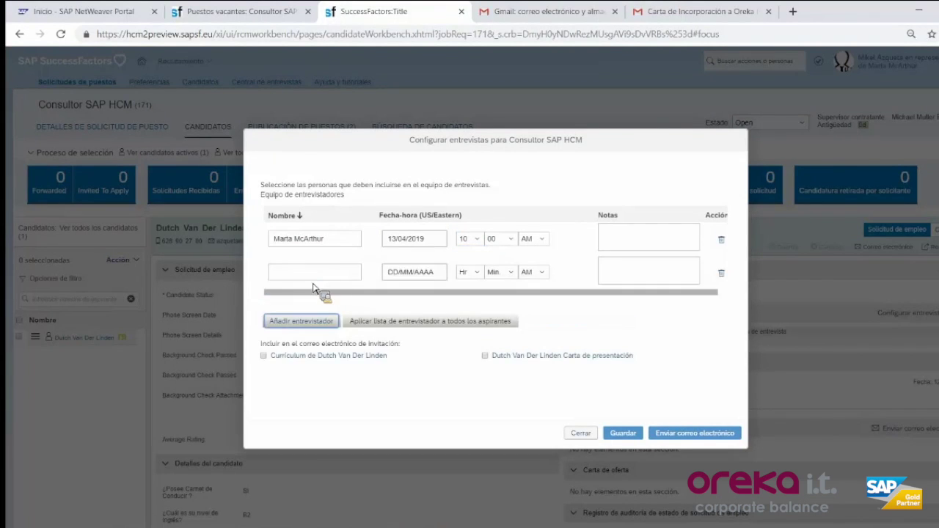
{"action": "type", "text": "MICHA"}
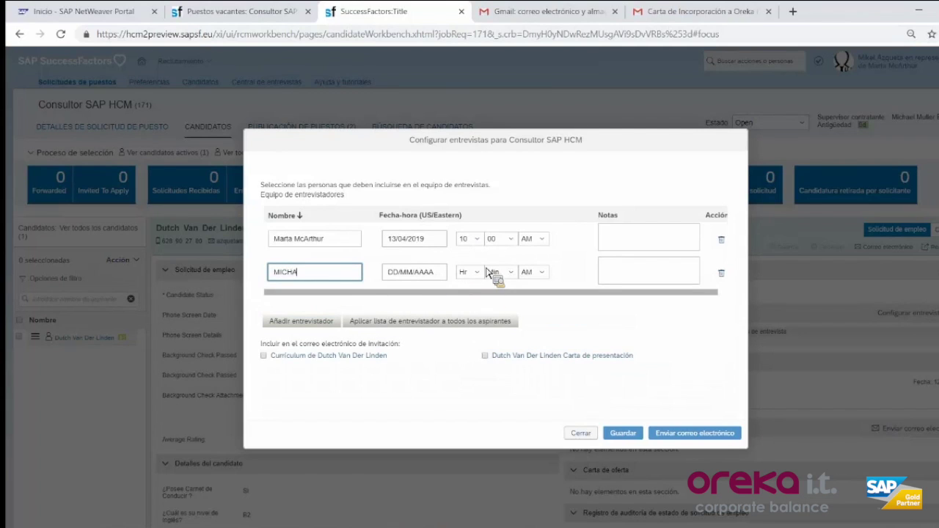
{"action": "key", "text": "Return"}
{"action": "key", "text": "Tab"}
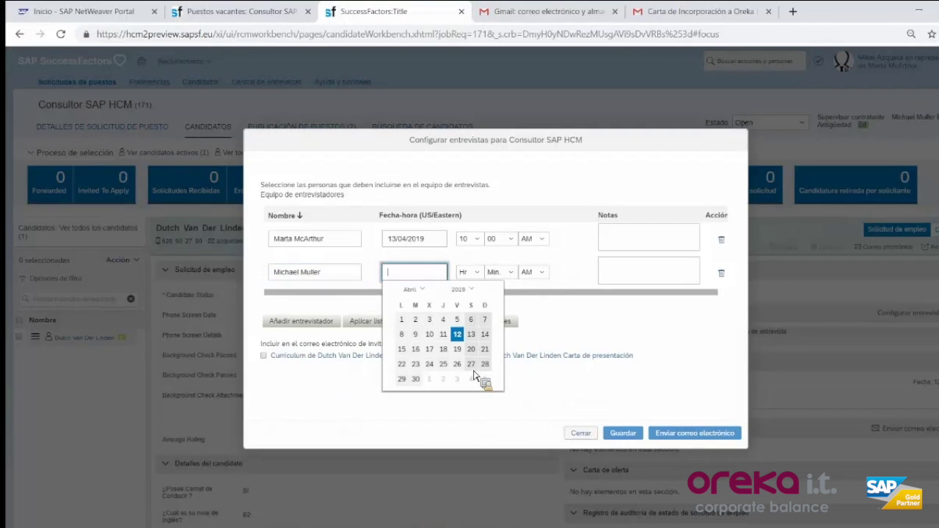
{"action": "left_click", "coordinate": [471, 335]}
{"action": "left_click", "coordinate": [469, 272]}
{"action": "key", "text": "Down"}
{"action": "key", "text": "Down"}
{"action": "key", "text": "Down"}
{"action": "key", "text": "Down"}
{"action": "key", "text": "Down"}
{"action": "key", "text": "Down"}
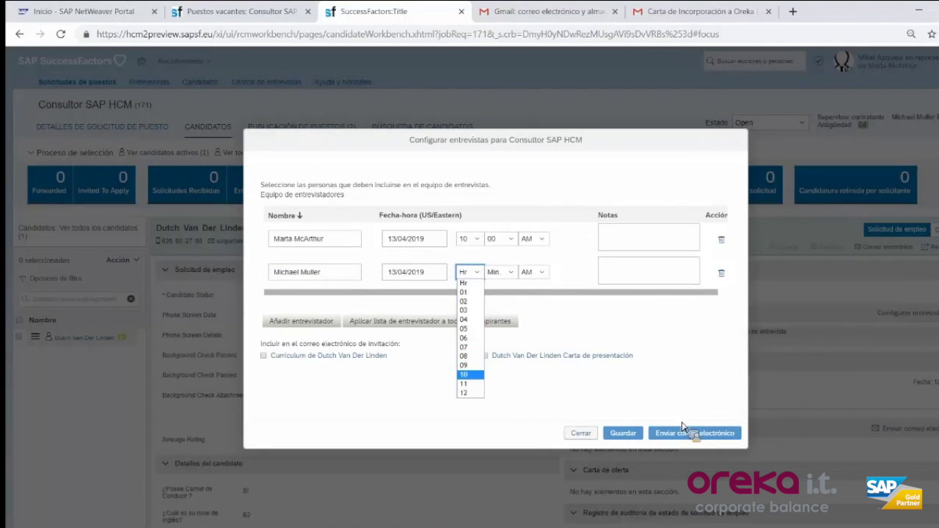
{"action": "key", "text": "Return"}
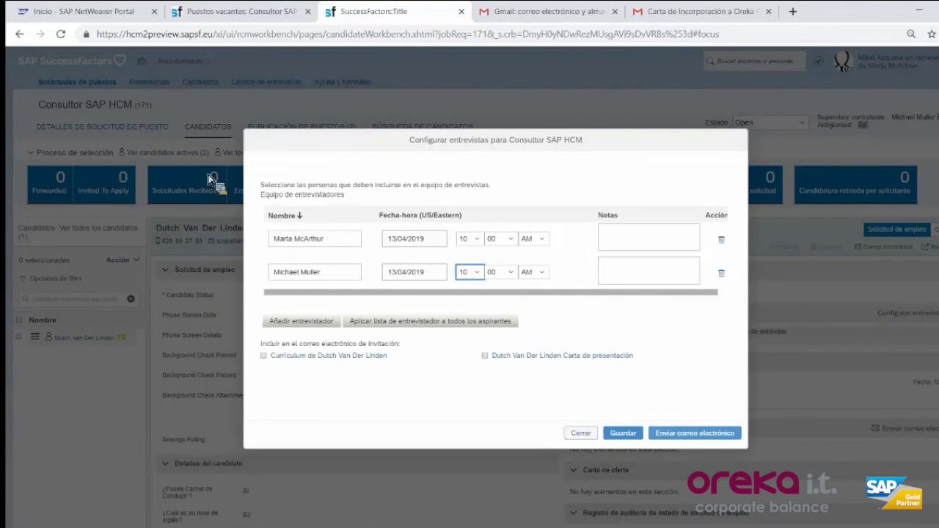
Step: Include the candidate's Curriculum and Carta de presentación in the invitation email and save the interview setup
{"action": "left_click", "coordinate": [329, 355]}
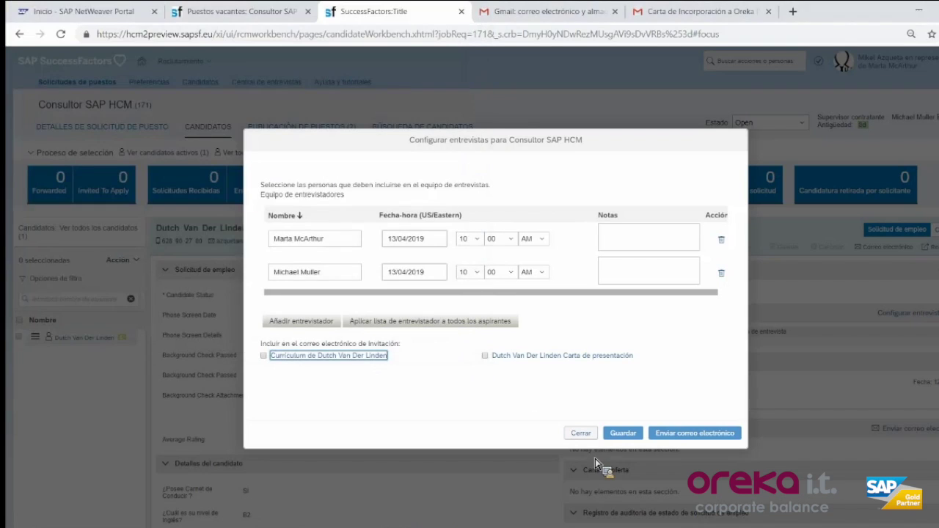
{"action": "key", "text": "space"}
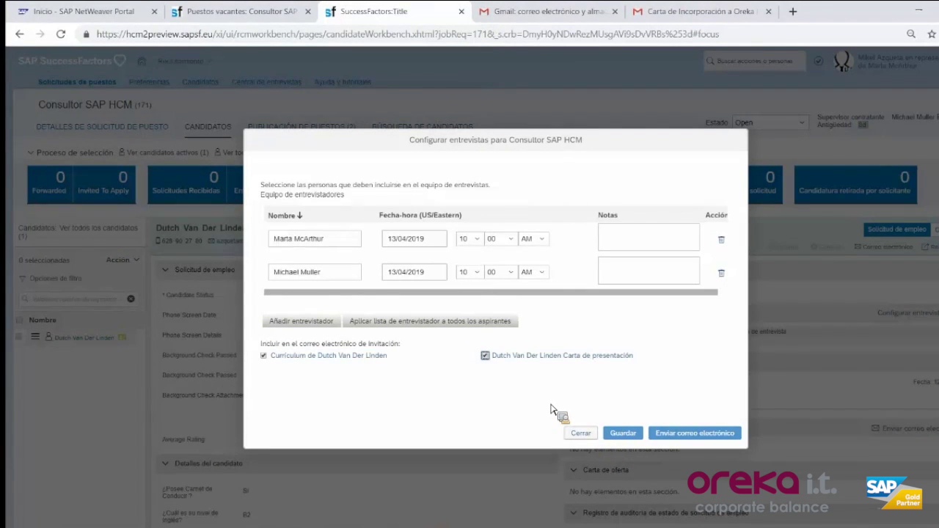
{"action": "left_click", "coordinate": [623, 433]}
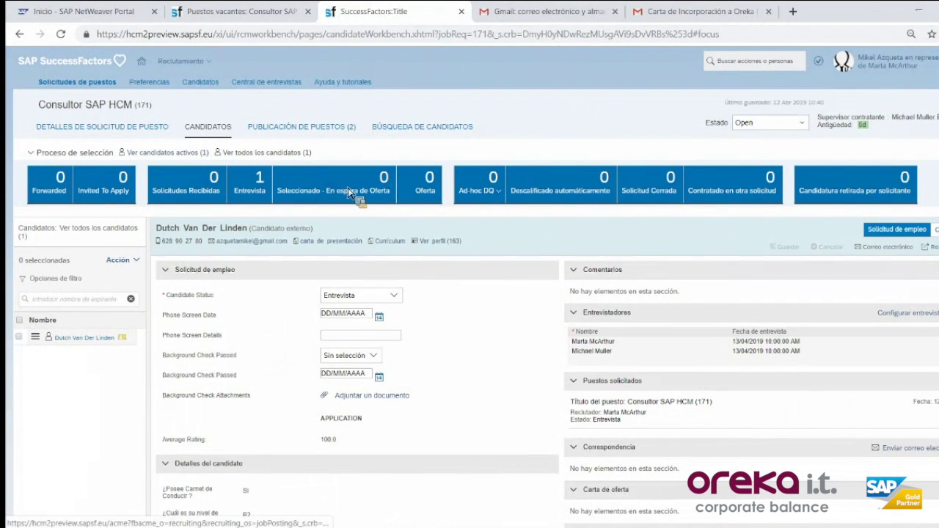
Step: Check the scheduled interview in Central de entrevistas and open the candidate's application from there
{"action": "left_click", "coordinate": [266, 82]}
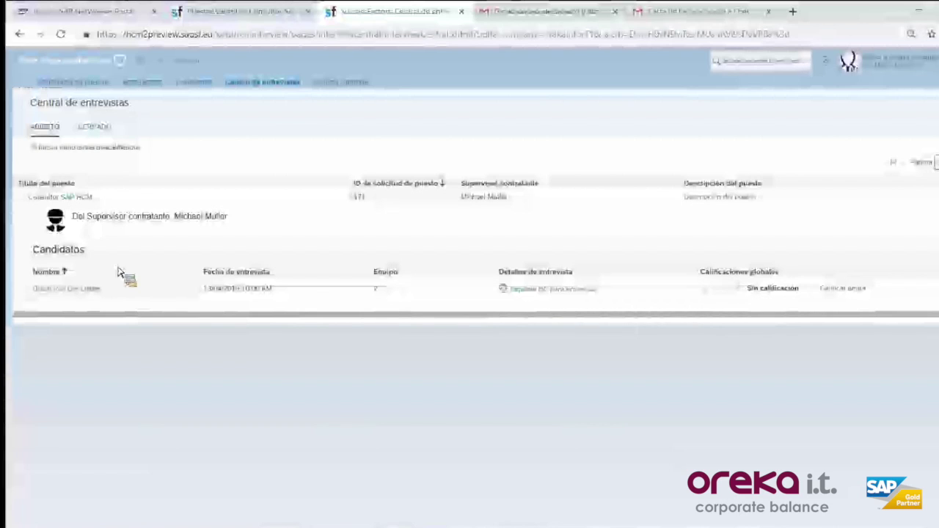
{"action": "left_click", "coordinate": [67, 288]}
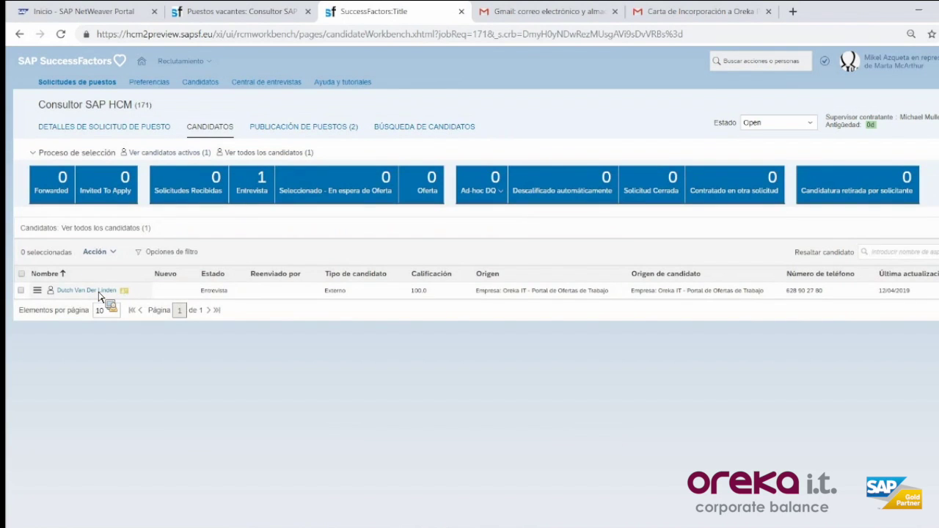
{"action": "left_click", "coordinate": [87, 291]}
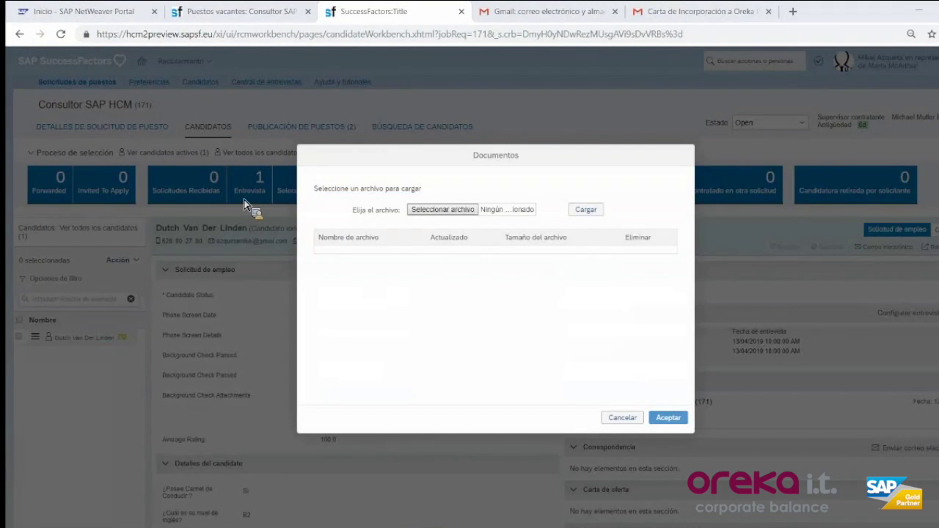
{"action": "left_click", "coordinate": [443, 210]}
{"action": "left_click_drag", "start_coordinate": [489, 18], "coordinate": [404, 236]}
{"action": "key", "text": "Escape"}
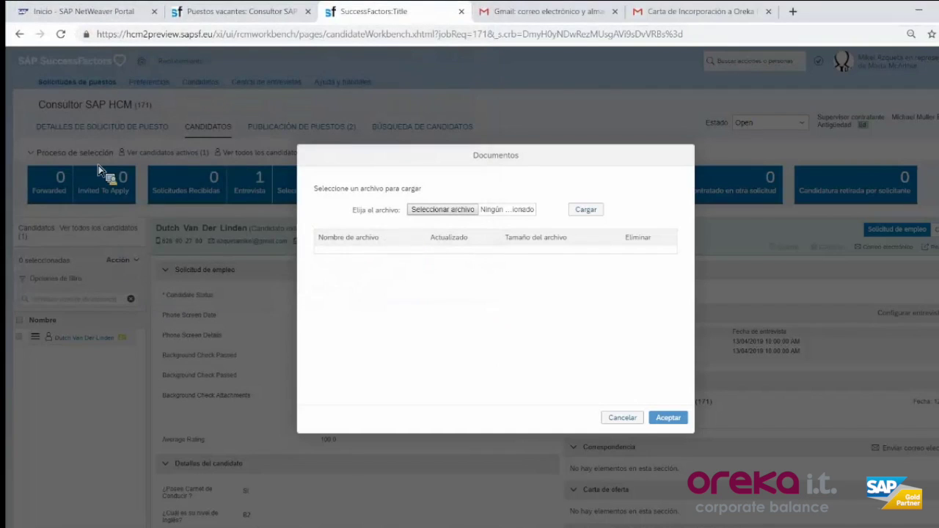
{"action": "left_click_drag", "start_coordinate": [83, 160], "coordinate": [66, 100]}
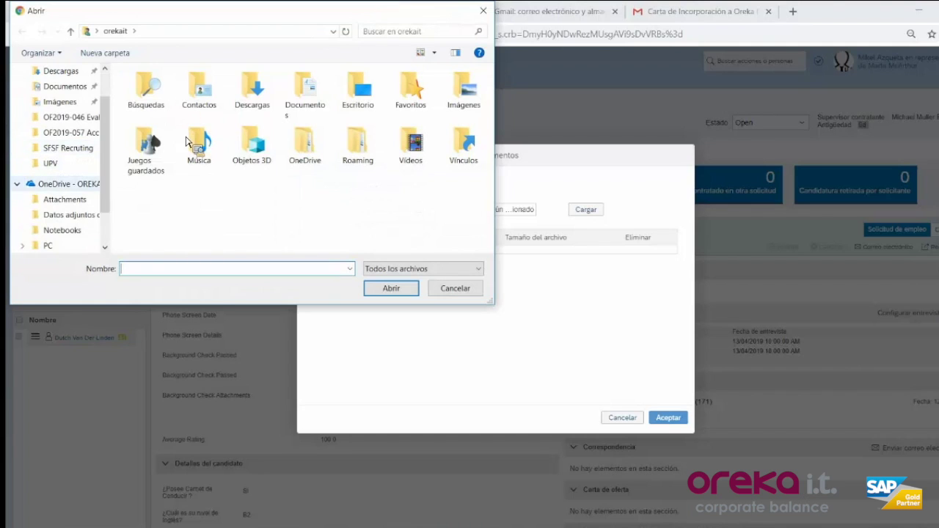
{"action": "scroll", "coordinate": [59, 184], "scroll_direction": "up", "scroll_amount": 1}
{"action": "left_click", "coordinate": [59, 96]}
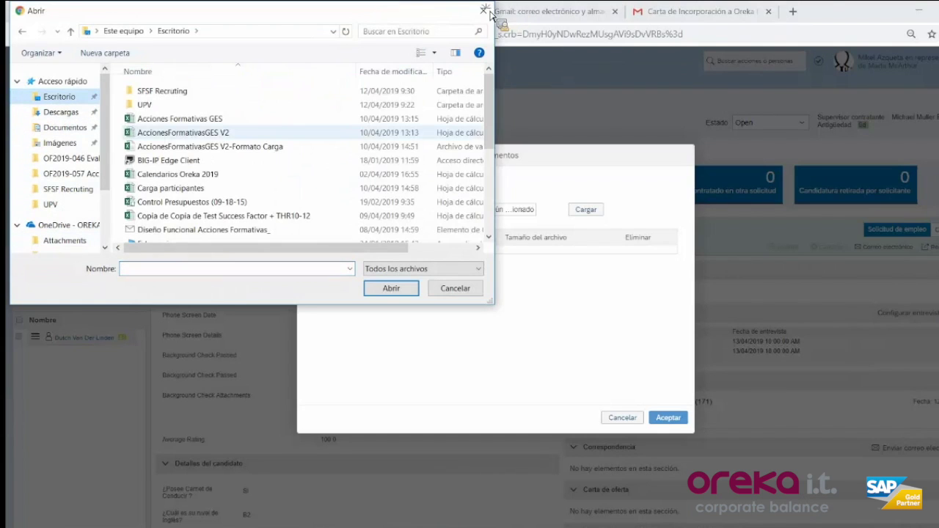
{"action": "double_click", "coordinate": [170, 91]}
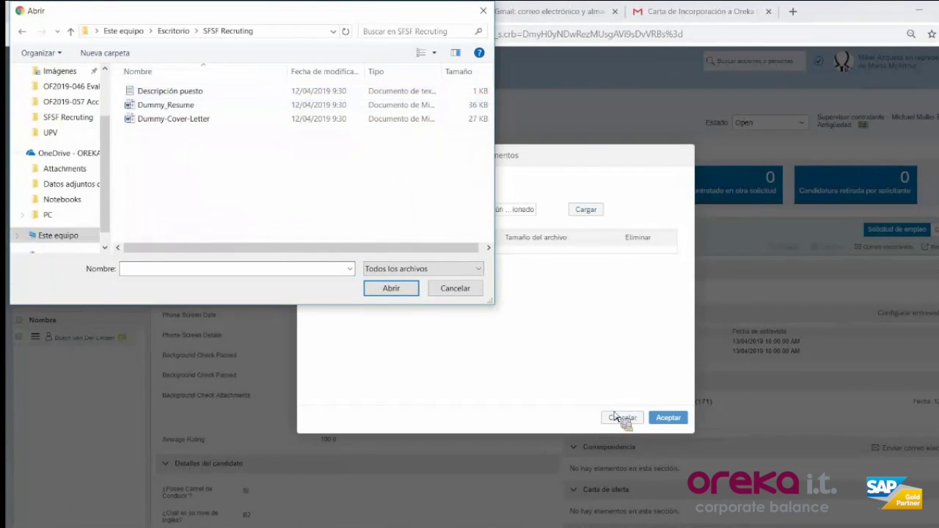
{"action": "left_click", "coordinate": [483, 10]}
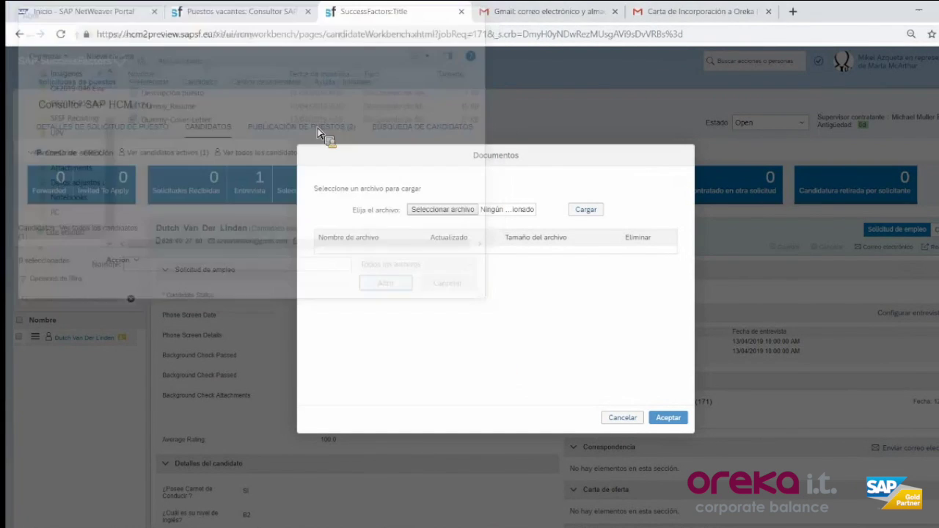
{"action": "key", "text": "Escape"}
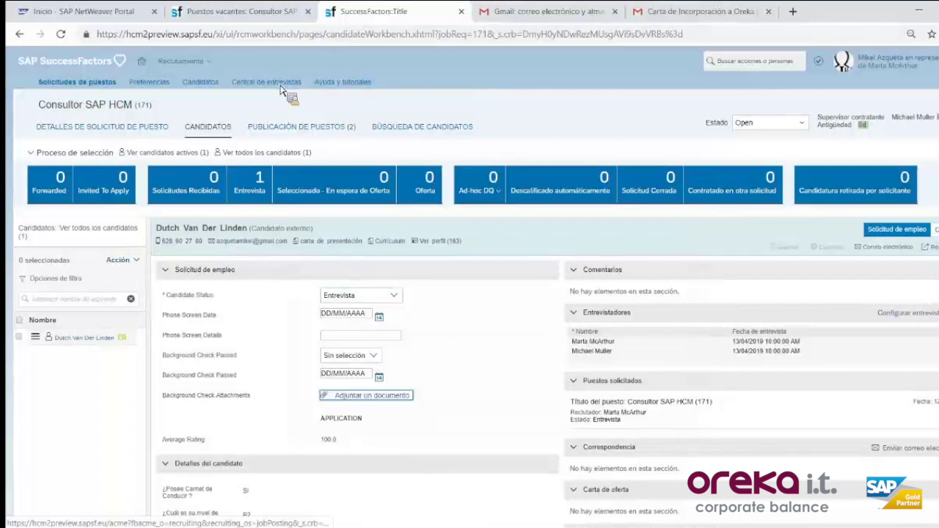
Step: From Central de entrevistas, rate the candidate 4 in Conocimientos Funcionales HCM, 5 in Conocimientos Técnicos de ABAP, and 4 in Inglés and Parametrización y Programación de SuccessFactors
{"action": "left_click", "coordinate": [283, 95]}
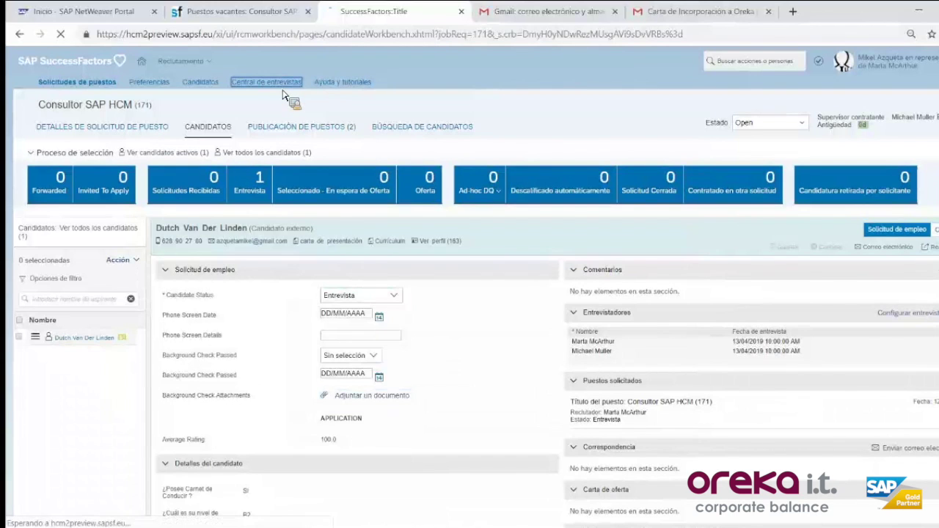
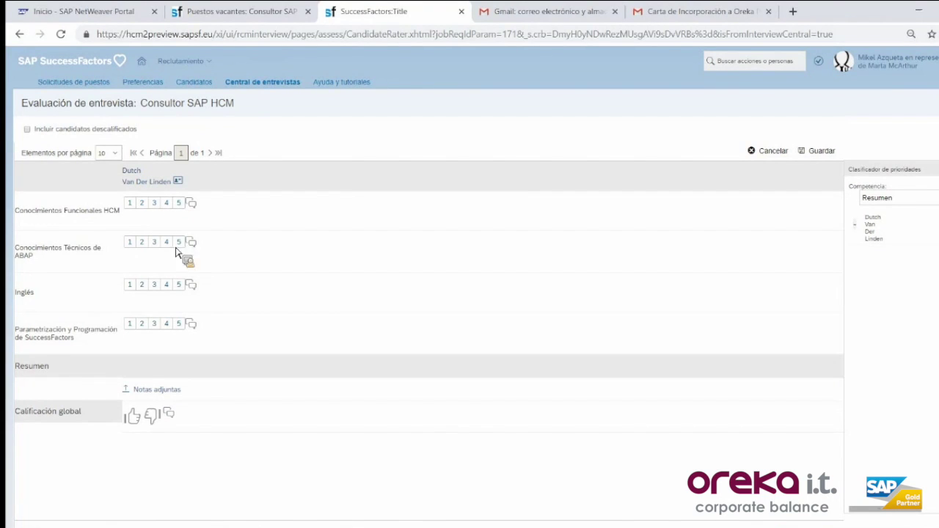
{"action": "left_click", "coordinate": [166, 203]}
{"action": "left_click", "coordinate": [178, 243]}
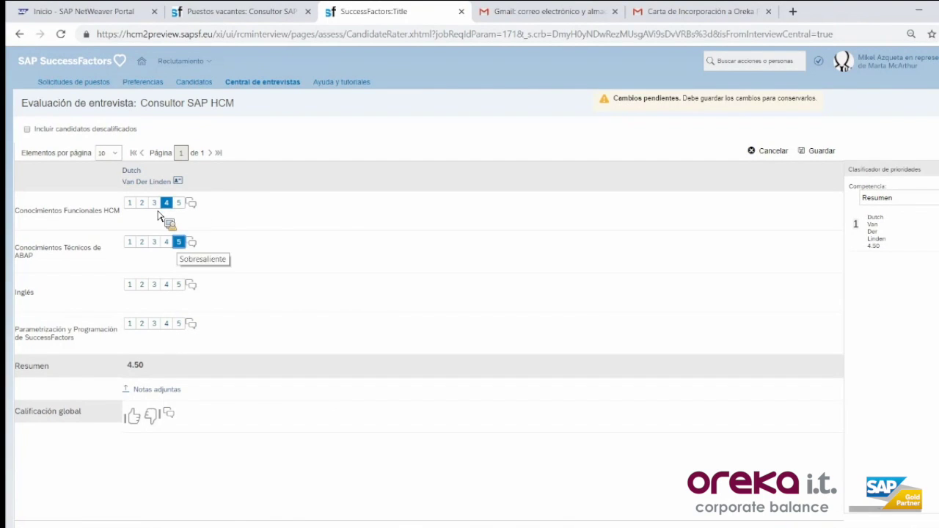
{"action": "left_click", "coordinate": [167, 284]}
{"action": "left_click", "coordinate": [166, 324]}
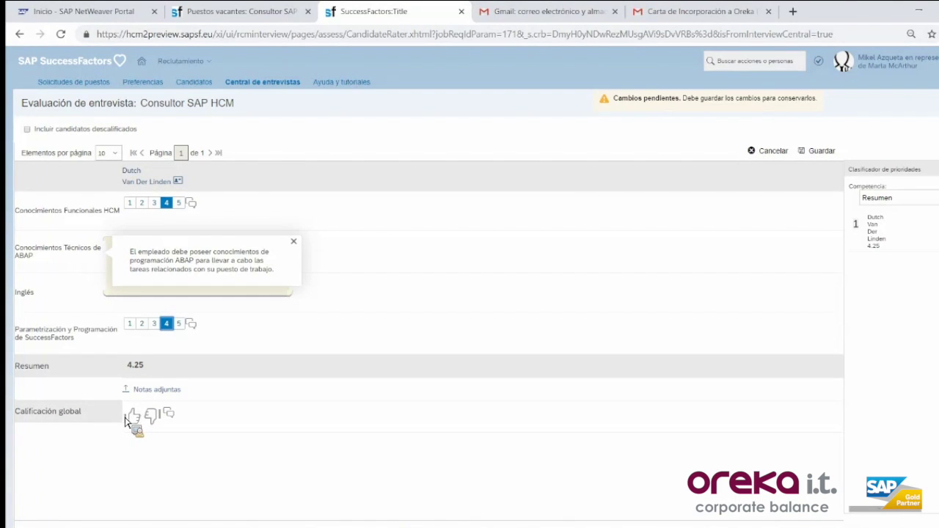
Step: Give the candidate a thumbs-up as Calificación global and save the interview evaluation
{"action": "left_click", "coordinate": [132, 416]}
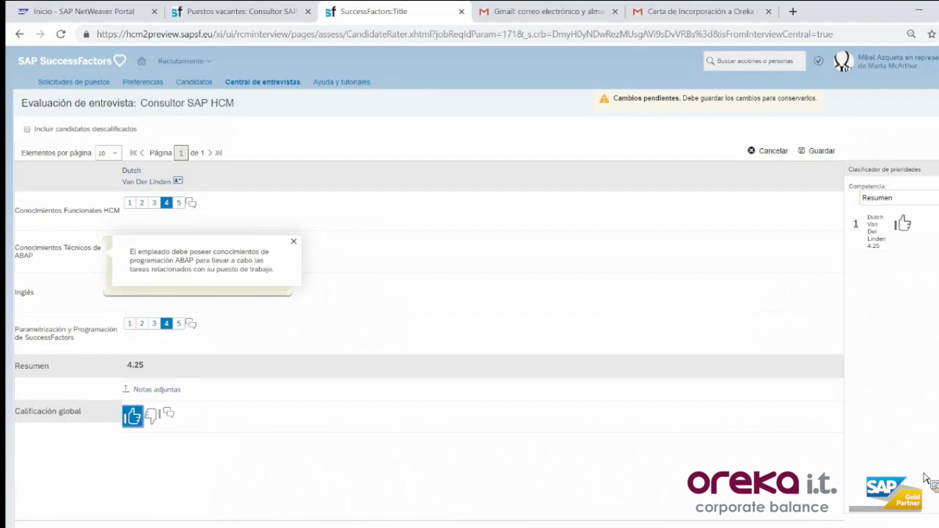
{"action": "key", "text": "Tab"}
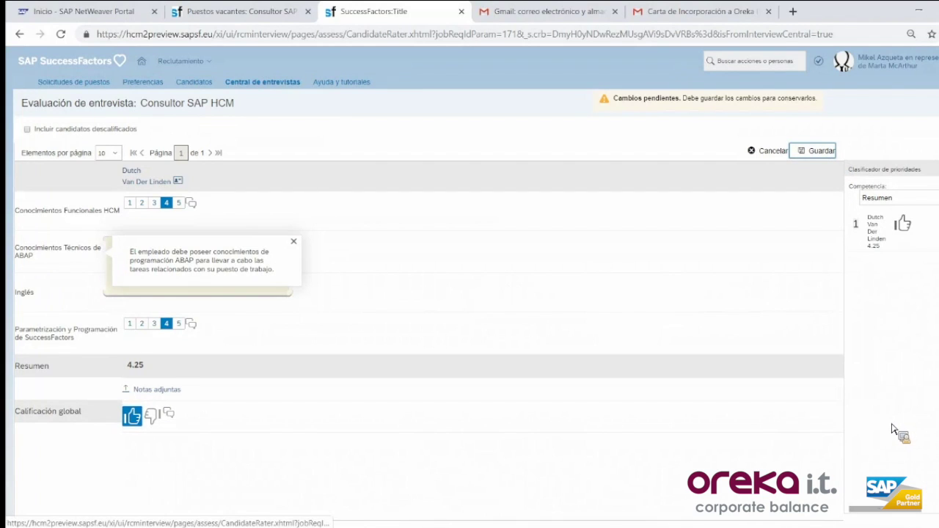
{"action": "key", "text": "Return"}
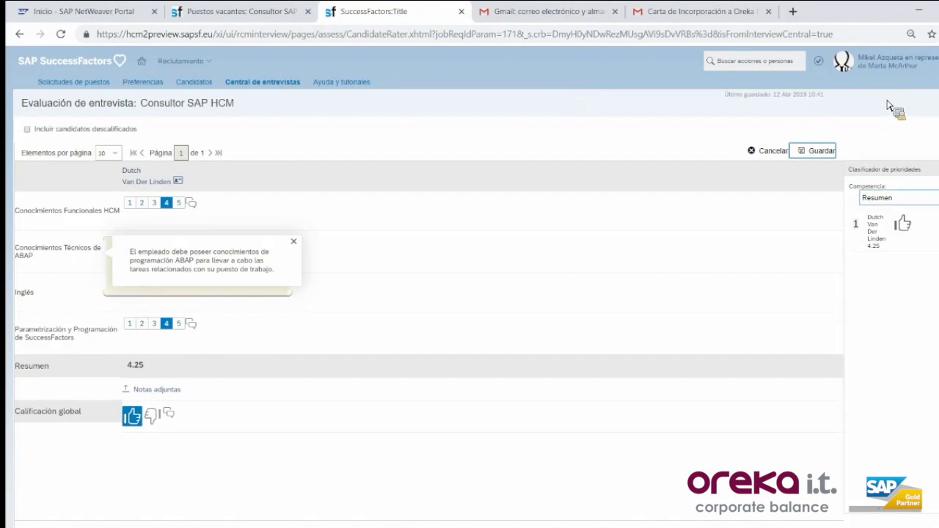
Step: Switch the proxy session to the hiring manager's user account
{"action": "left_click", "coordinate": [888, 62]}
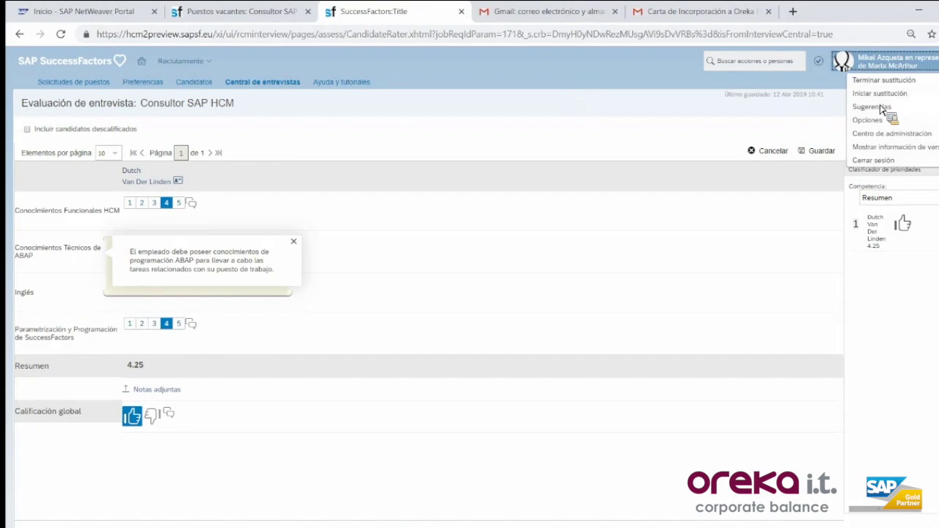
{"action": "key", "text": "Up"}
{"action": "key", "text": "Return"}
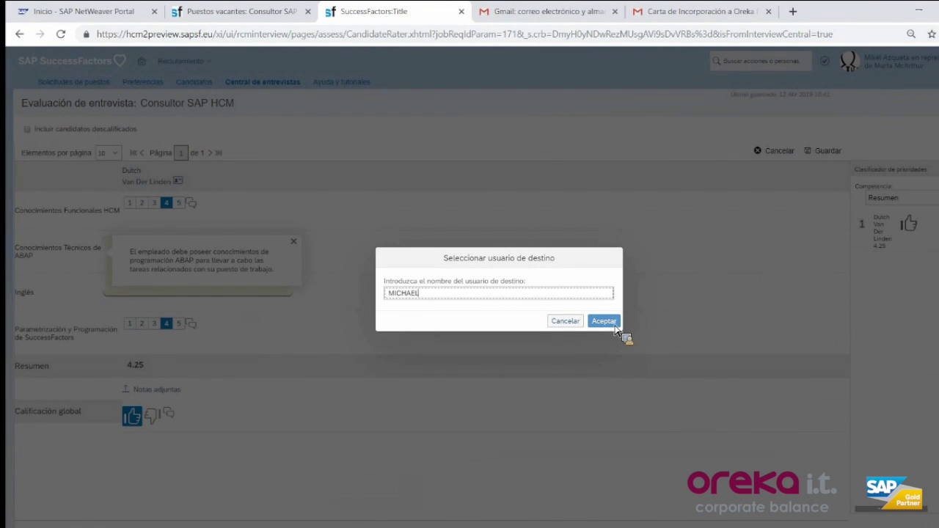
{"action": "key", "text": "Return"}
{"action": "left_click", "coordinate": [604, 321]}
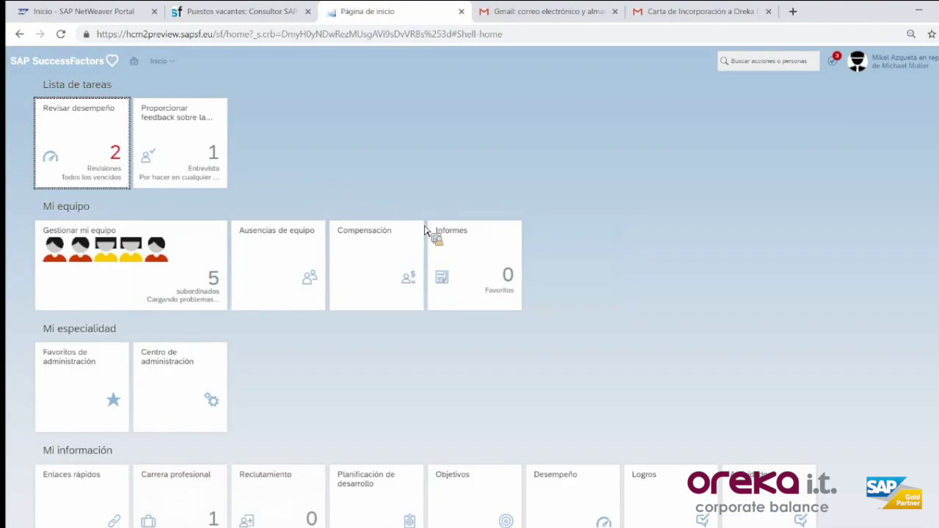
Step: In the pending interview feedback, rate the candidate 4 in Conocimientos Funcionales HCM and SuccessFactors, 5 in ABAP and 3 in Inglés, and submit with a thumbs-up
{"action": "left_click", "coordinate": [151, 147]}
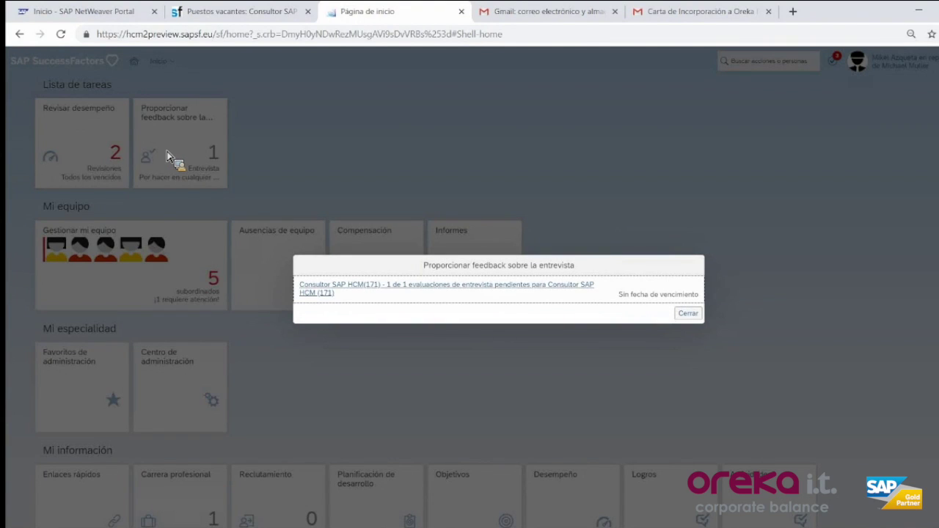
{"action": "key", "text": "Return"}
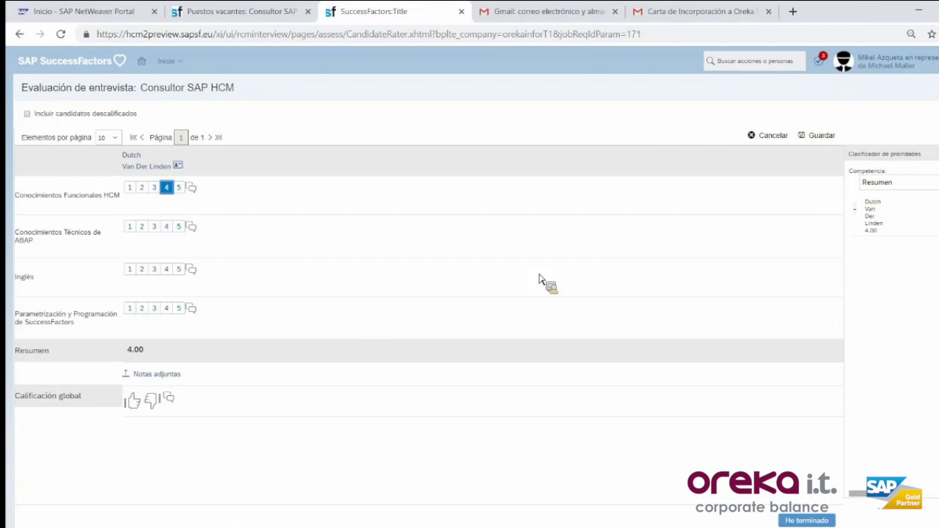
{"action": "left_click", "coordinate": [178, 226]}
{"action": "left_click", "coordinate": [154, 269]}
{"action": "left_click", "coordinate": [133, 401]}
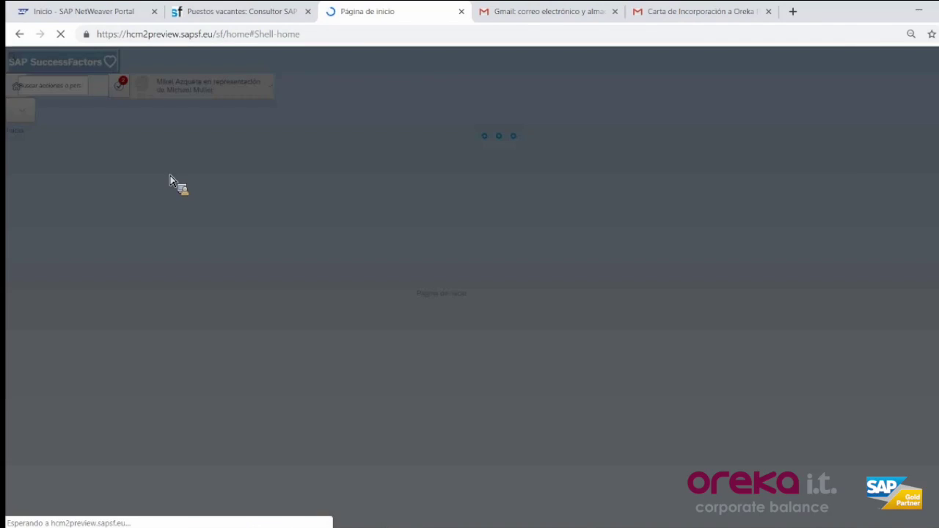
Step: Go to Reclutamiento and open the Consultor SAP HCM job requisition's details
{"action": "key", "text": "Return"}
{"action": "key", "text": "Down"}
{"action": "key", "text": "Down"}
{"action": "key", "text": "Down"}
{"action": "key", "text": "Down"}
{"action": "key", "text": "Down"}
{"action": "key", "text": "Down"}
{"action": "key", "text": "Down"}
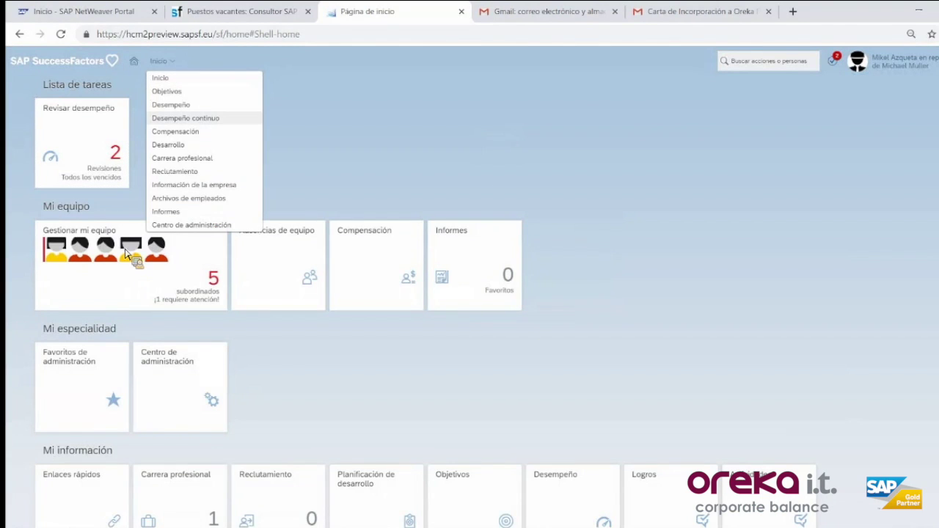
{"action": "key", "text": "Return"}
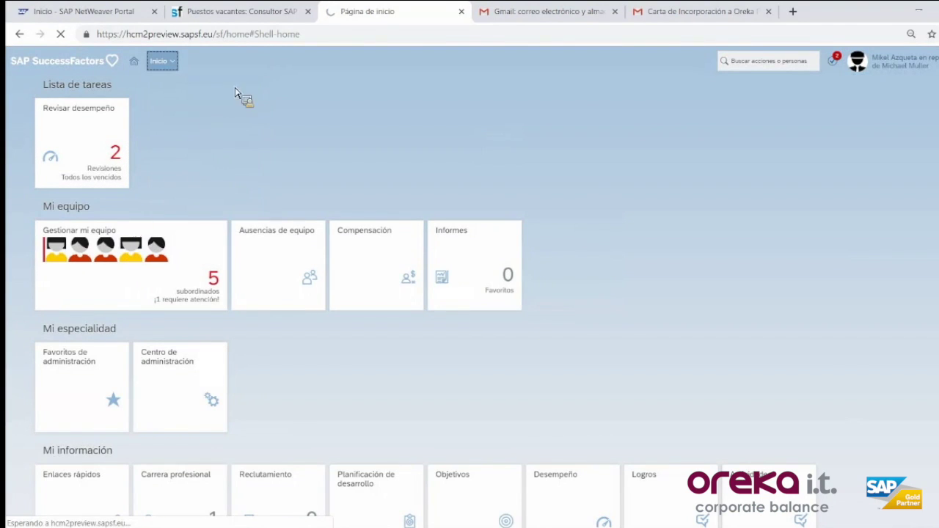
{"action": "key", "text": "Tab"}
{"action": "key", "text": "Return"}
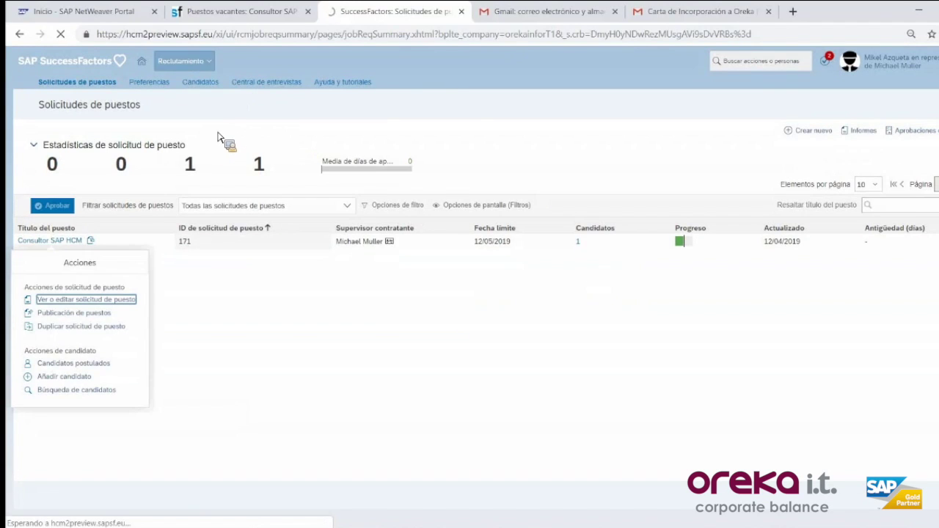
{"action": "key", "text": "Return"}
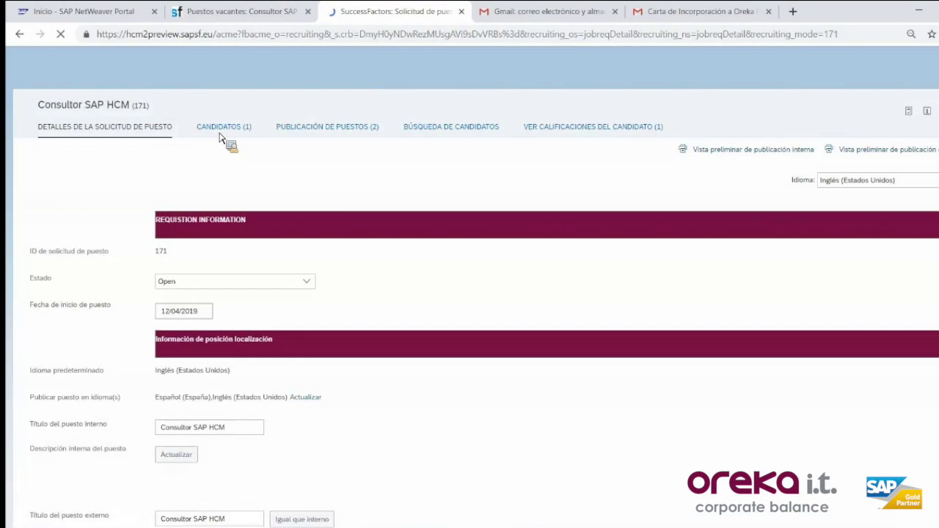
Step: Review the combined interview ratings for the requisition's candidate in Ver calificaciones del candidato
{"action": "left_click", "coordinate": [221, 130]}
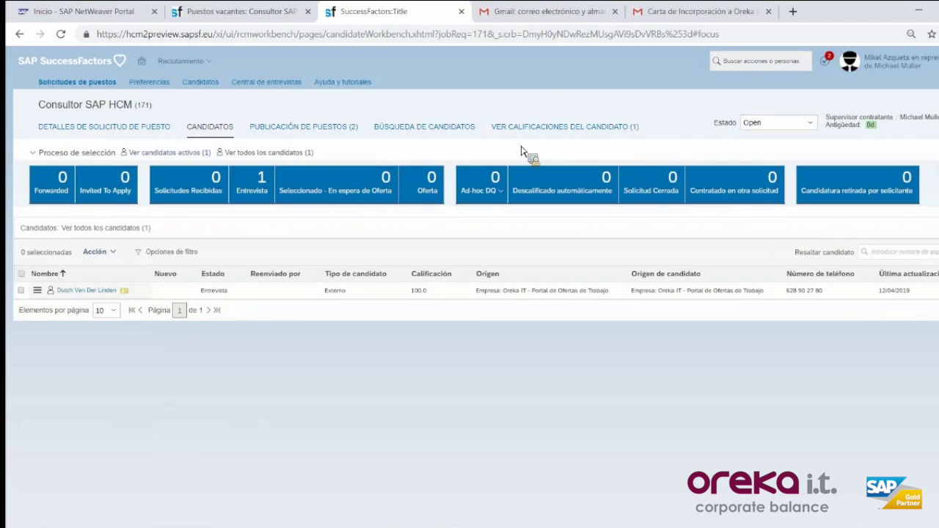
{"action": "left_click", "coordinate": [524, 128]}
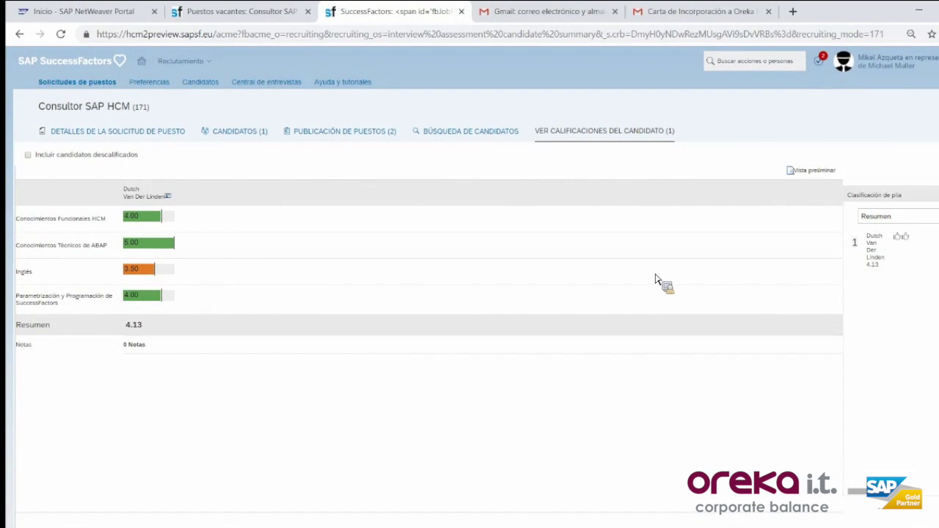
{"action": "left_click_drag", "start_coordinate": [209, 356], "coordinate": [237, 146]}
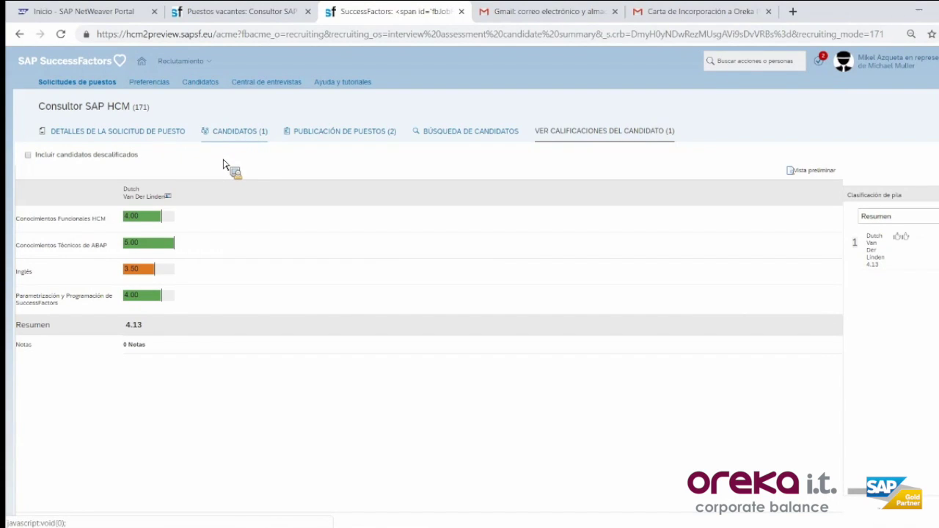
Step: Open the candidate's application from the requisition's candidate list and move the candidate to the status Seleccionado - En espera de Oferta
{"action": "left_click", "coordinate": [227, 134]}
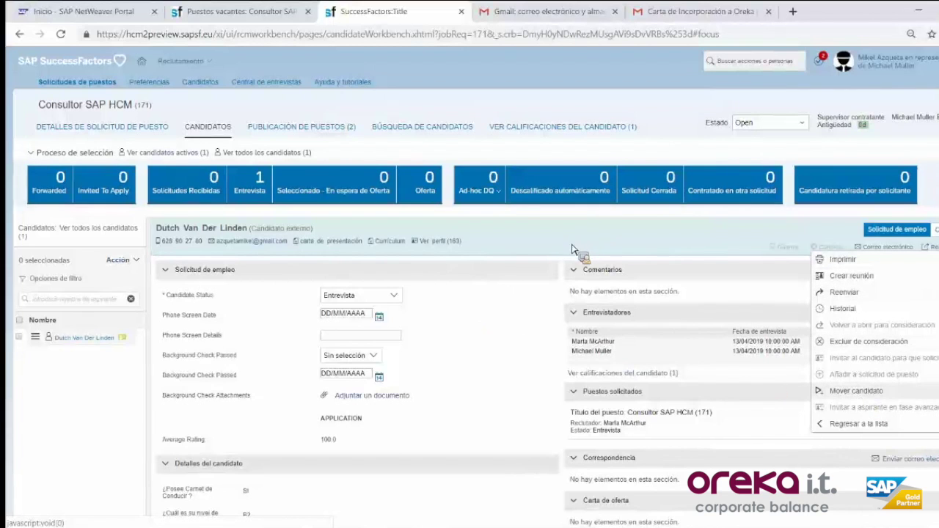
{"action": "key", "text": "Return"}
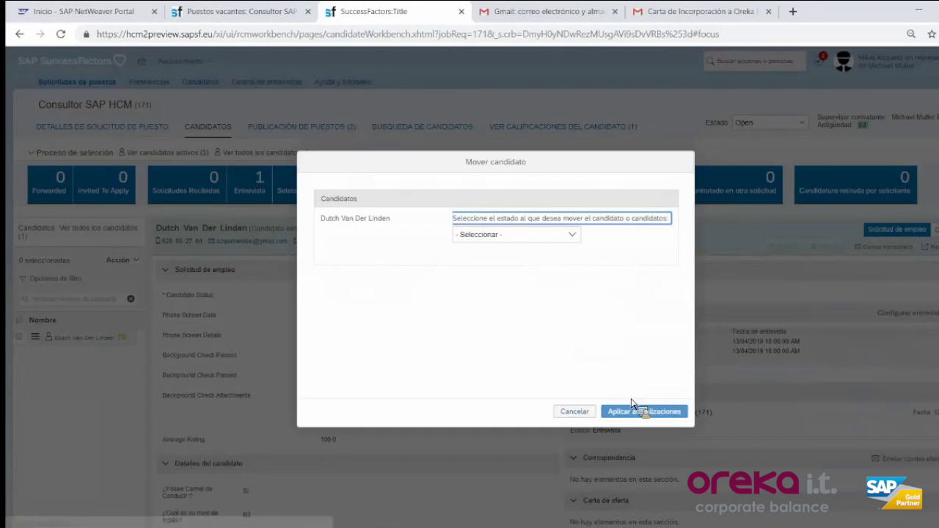
{"action": "key", "text": "alt+Down"}
{"action": "key", "text": "Down"}
{"action": "key", "text": "Down"}
{"action": "key", "text": "Down"}
{"action": "key", "text": "Down"}
{"action": "key", "text": "Up"}
{"action": "key", "text": "Return"}
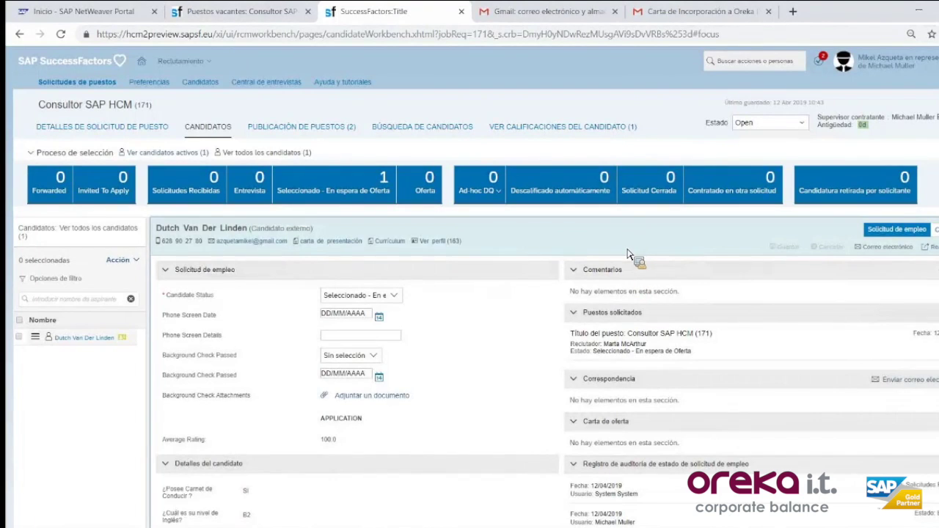
Step: Check the status of the Consultor SAP HCM application under Puestos solicitados on the candidate's career portal
{"action": "scroll", "coordinate": [627, 254], "scroll_direction": "down", "scroll_amount": 1}
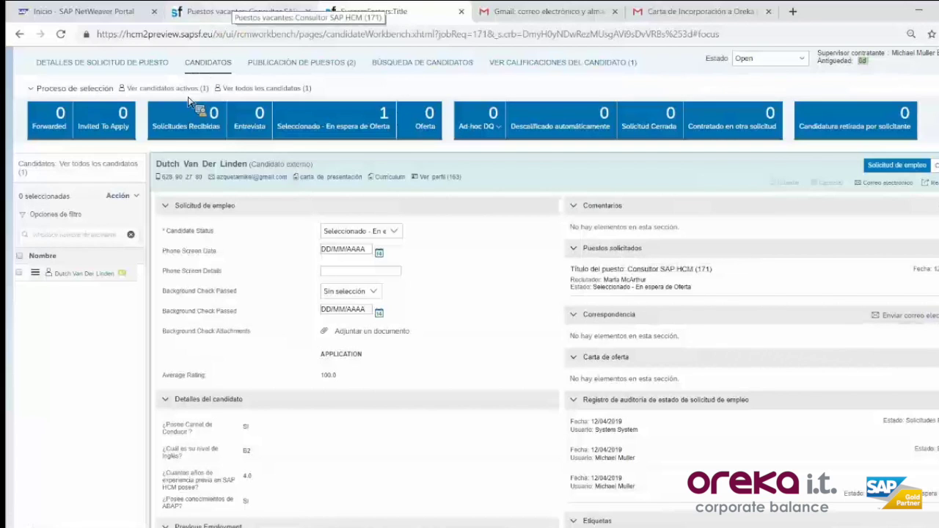
{"action": "left_click", "coordinate": [235, 11]}
{"action": "left_click", "coordinate": [188, 97]}
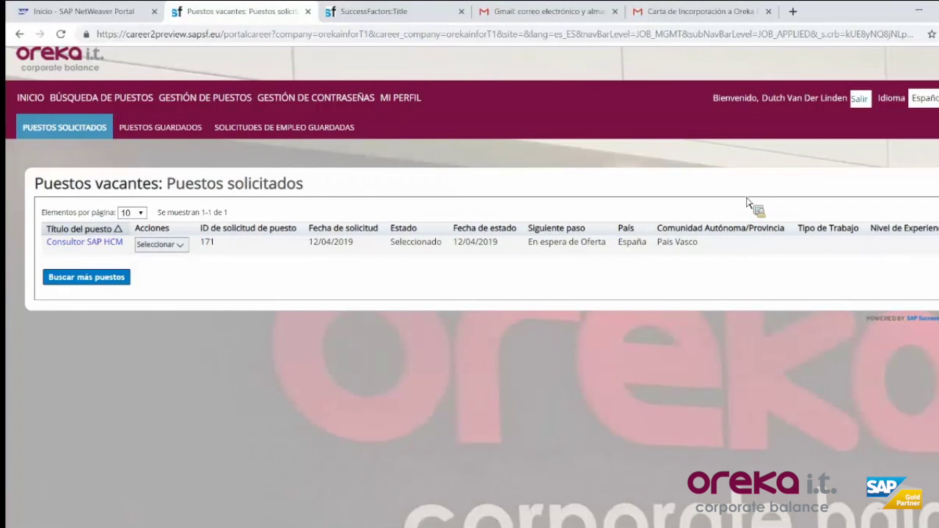
Step: Return to the candidate's application in SuccessFactors and examine the actions and sections available to the hiring manager
{"action": "key", "text": "ctrl+Tab"}
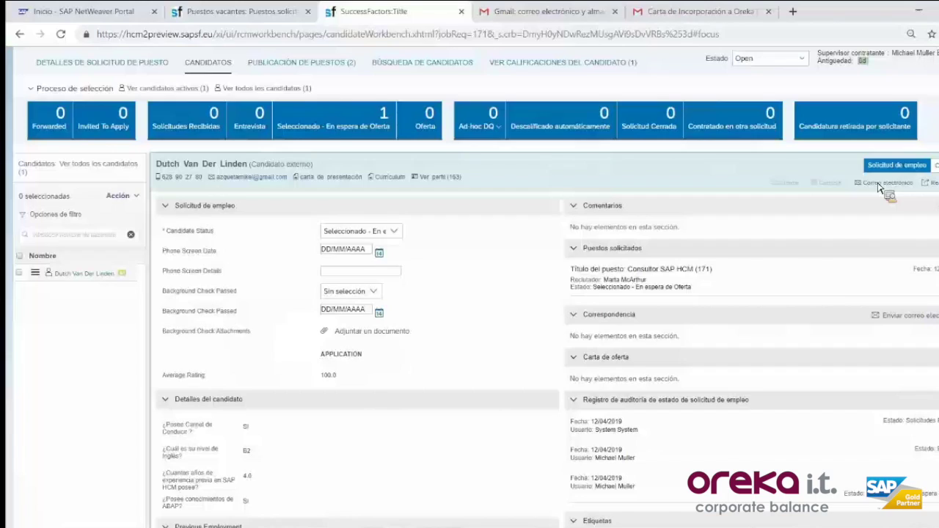
{"action": "scroll", "coordinate": [469, 294], "scroll_direction": "down", "scroll_amount": 2}
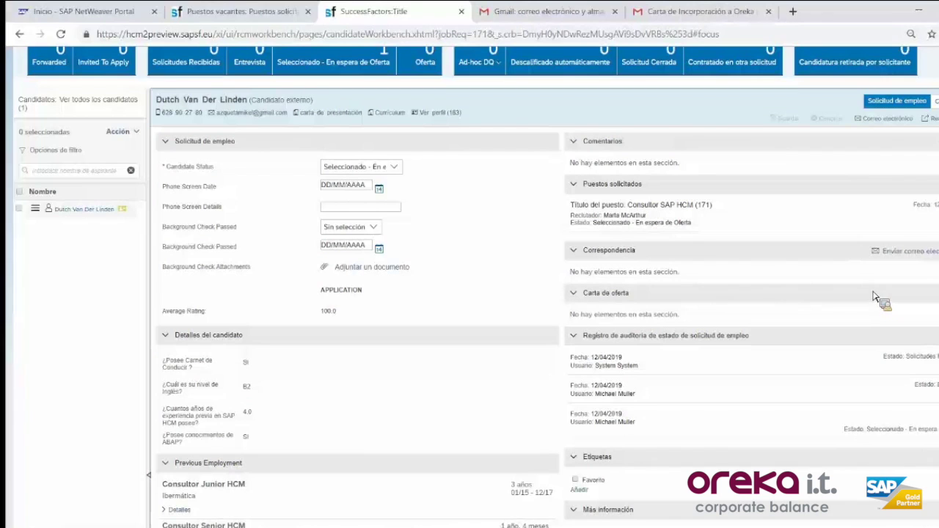
{"action": "scroll", "coordinate": [876, 294], "scroll_direction": "up", "scroll_amount": 3}
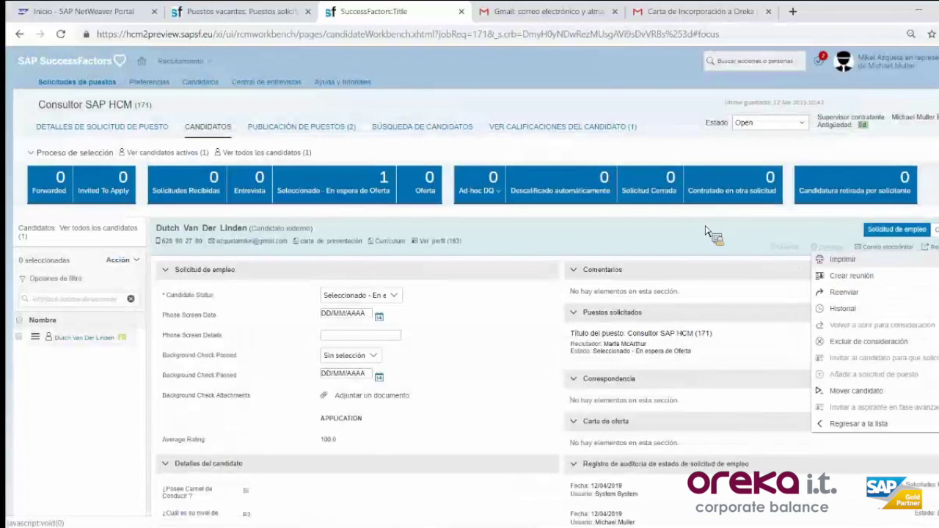
{"action": "key", "text": "Up"}
{"action": "key", "text": "Right"}
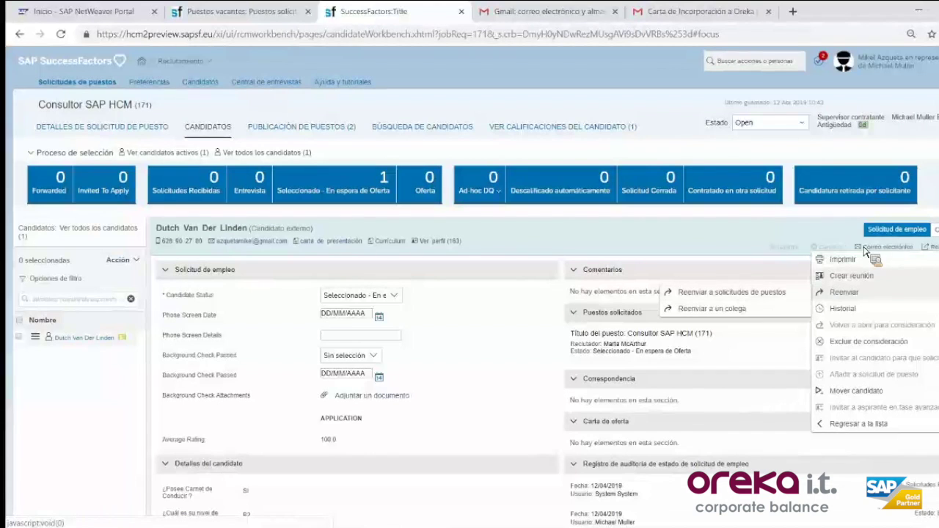
{"action": "left_click", "coordinate": [763, 226]}
{"action": "scroll", "coordinate": [771, 249], "scroll_direction": "down", "scroll_amount": 2}
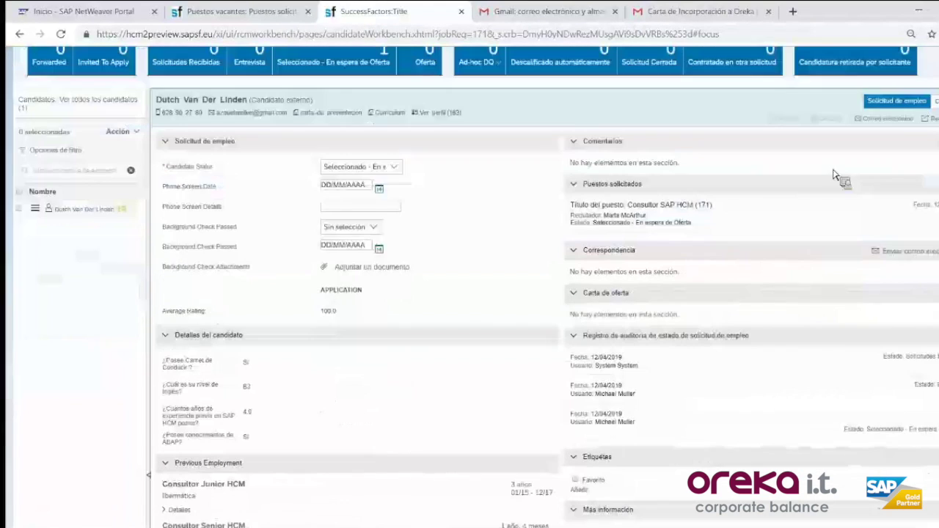
{"action": "scroll", "coordinate": [907, 85], "scroll_direction": "down", "scroll_amount": 4}
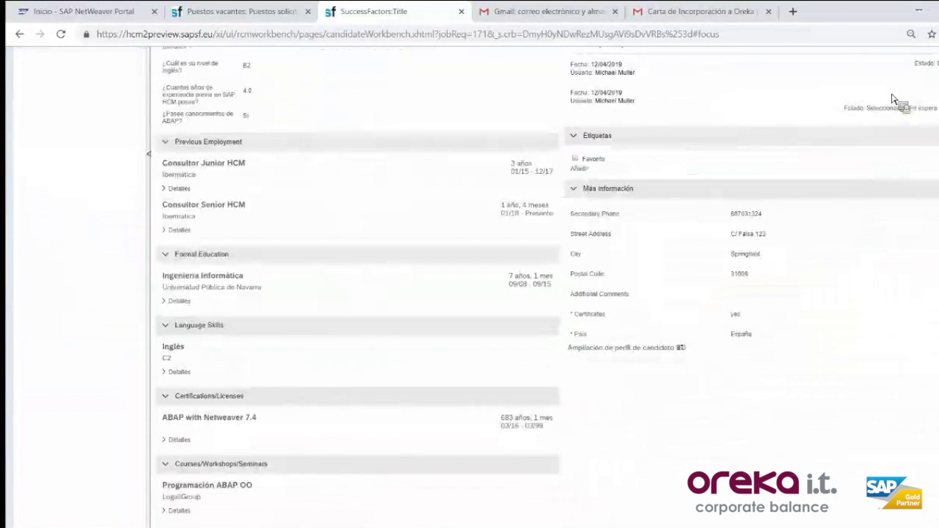
{"action": "scroll", "coordinate": [897, 99], "scroll_direction": "down", "scroll_amount": 1}
Step: Switch the proxy session to the recruiter's user account
{"action": "scroll", "coordinate": [899, 96], "scroll_direction": "up", "scroll_amount": 10}
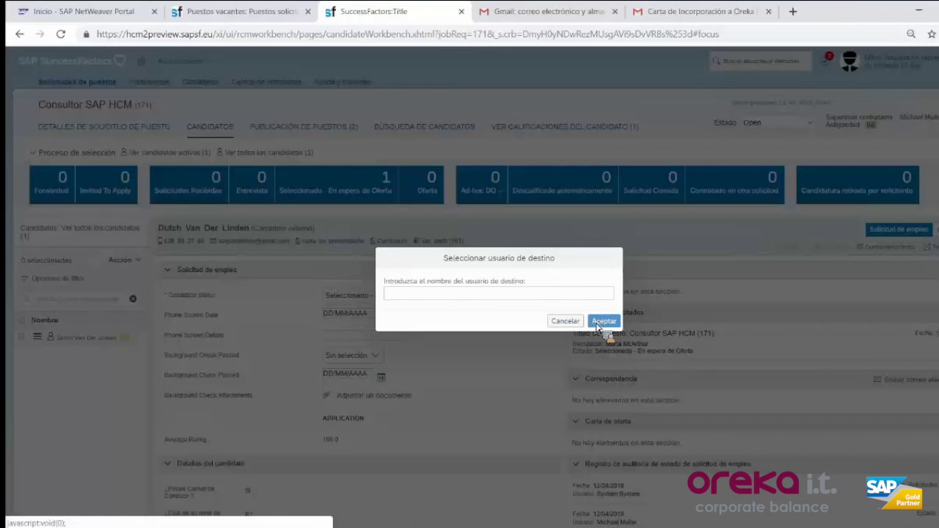
{"action": "type", "text": "MARTA"}
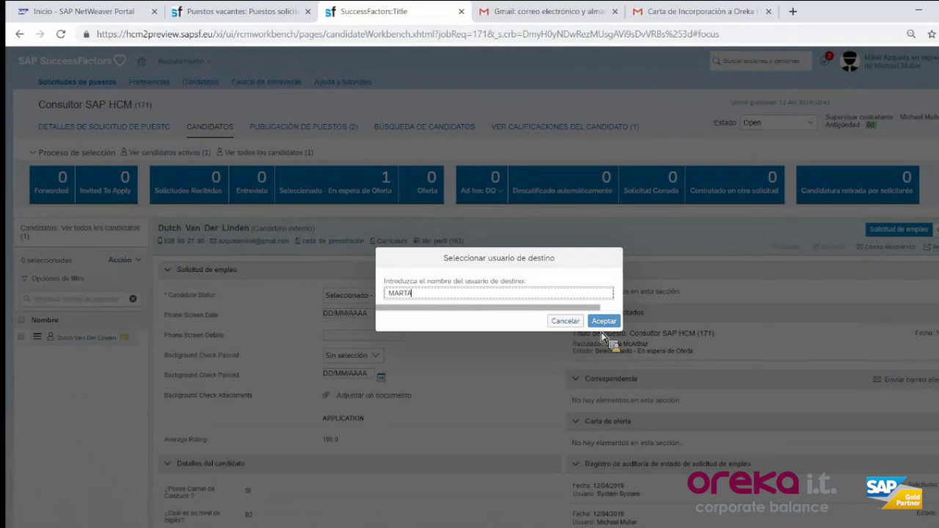
{"action": "key", "text": "Return"}
{"action": "left_click", "coordinate": [619, 323]}
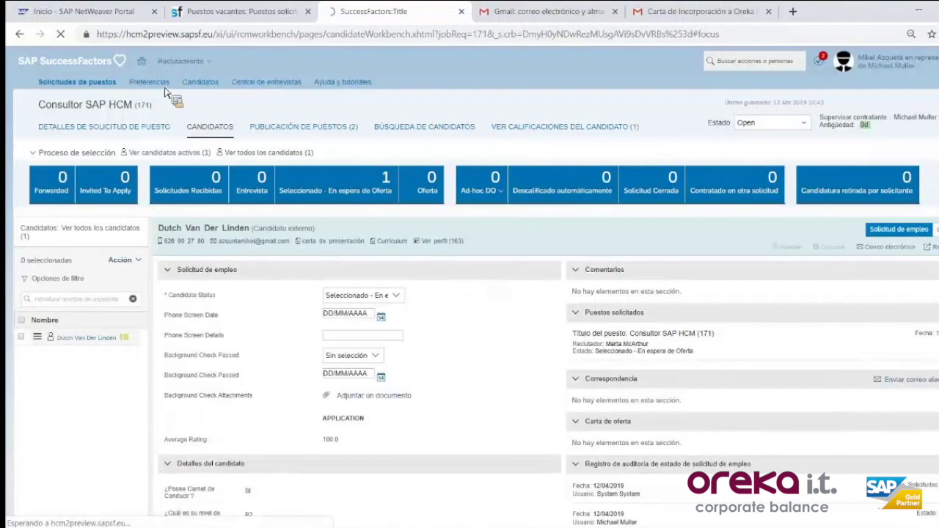
Step: As recruiter, go to Reclutamiento and open the candidate's application within the Consultor SAP HCM requisition
{"action": "left_click", "coordinate": [182, 127]}
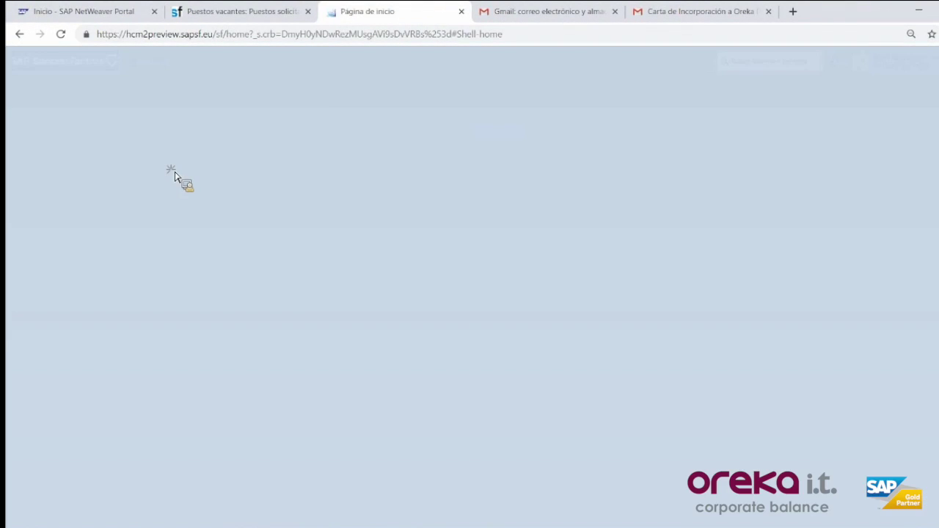
{"action": "key", "text": "Return"}
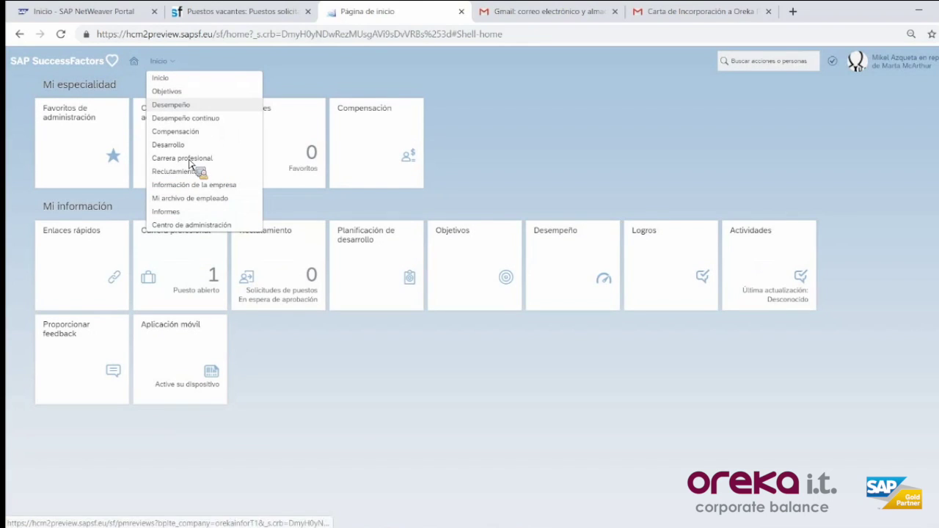
{"action": "key", "text": "Down"}
{"action": "key", "text": "Down"}
{"action": "key", "text": "Down"}
{"action": "key", "text": "Down"}
{"action": "key", "text": "Down"}
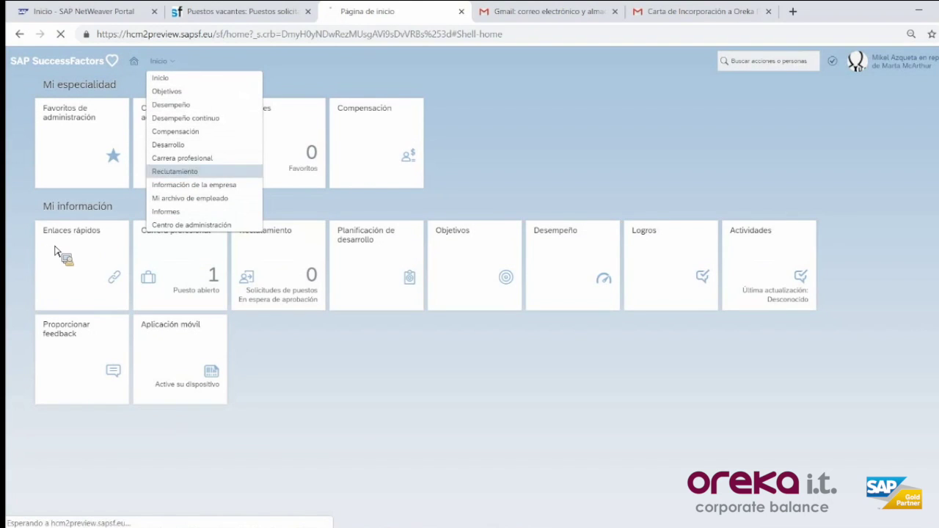
{"action": "key", "text": "Return"}
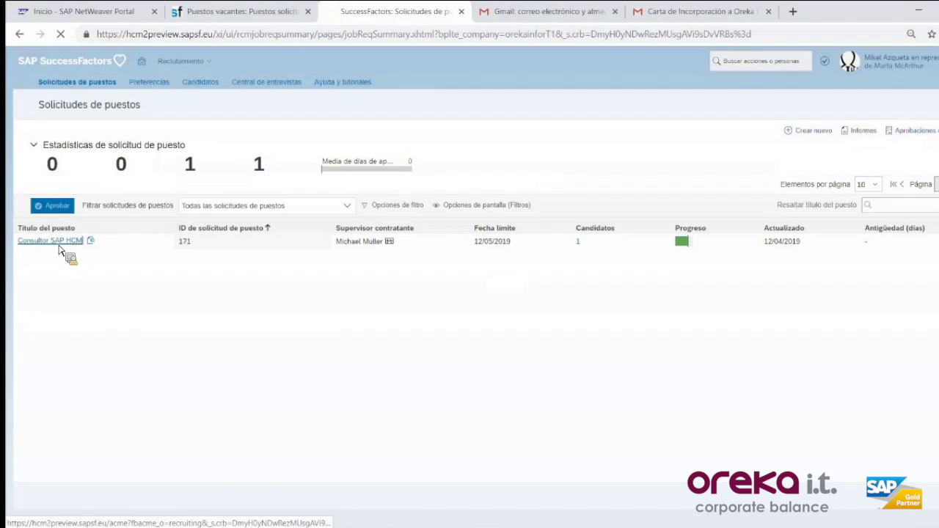
{"action": "left_click", "coordinate": [52, 241]}
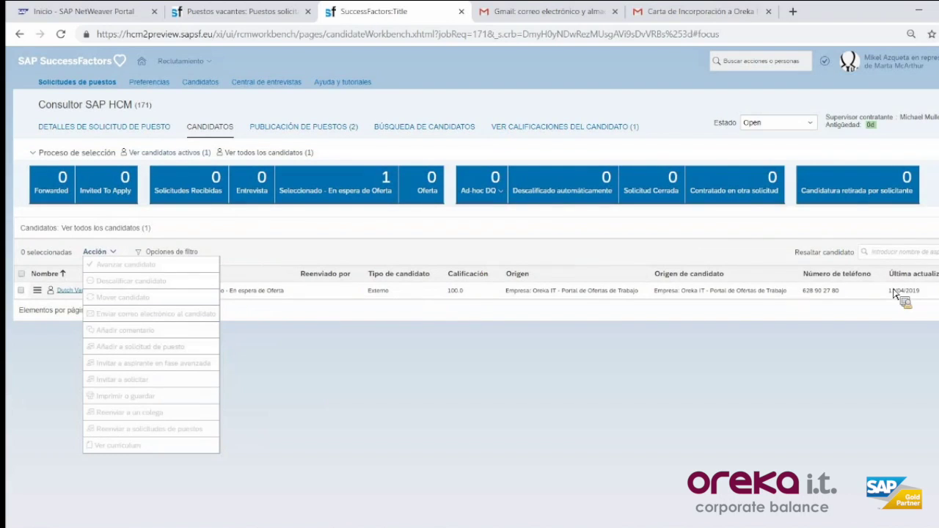
{"action": "left_click", "coordinate": [901, 292]}
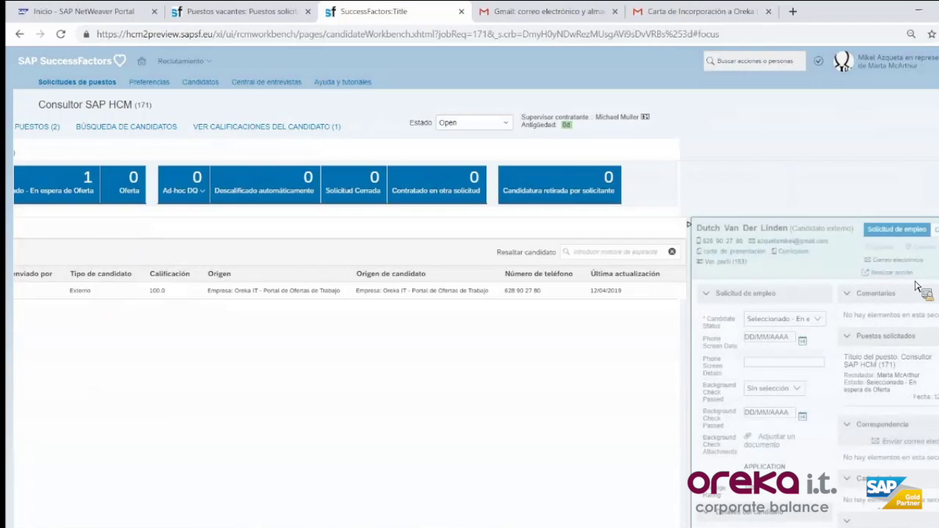
Step: Examine the actions available to the recruiter and review the sections of the candidate's application
{"action": "left_click", "coordinate": [929, 247]}
{"action": "mouse_move", "coordinate": [880, 290]}
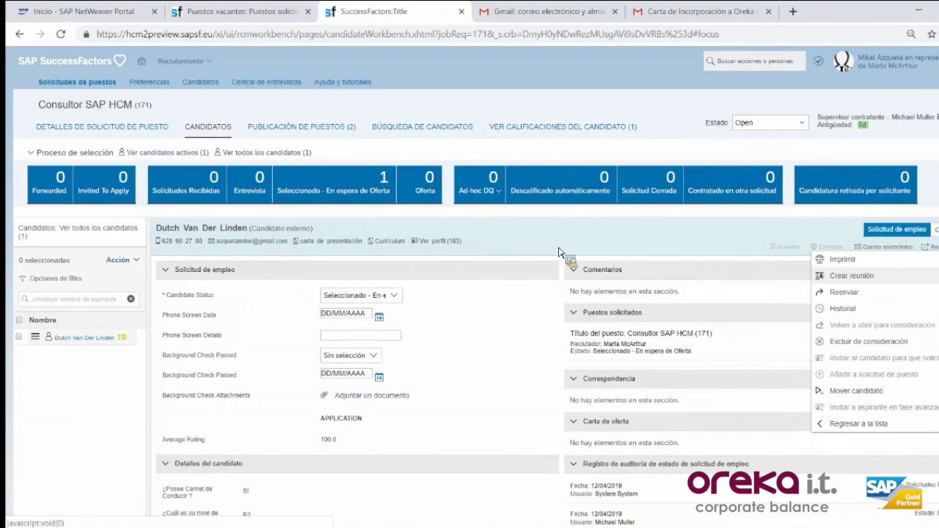
{"action": "left_click", "coordinate": [811, 339]}
{"action": "scroll", "coordinate": [811, 341], "scroll_direction": "down", "scroll_amount": 3}
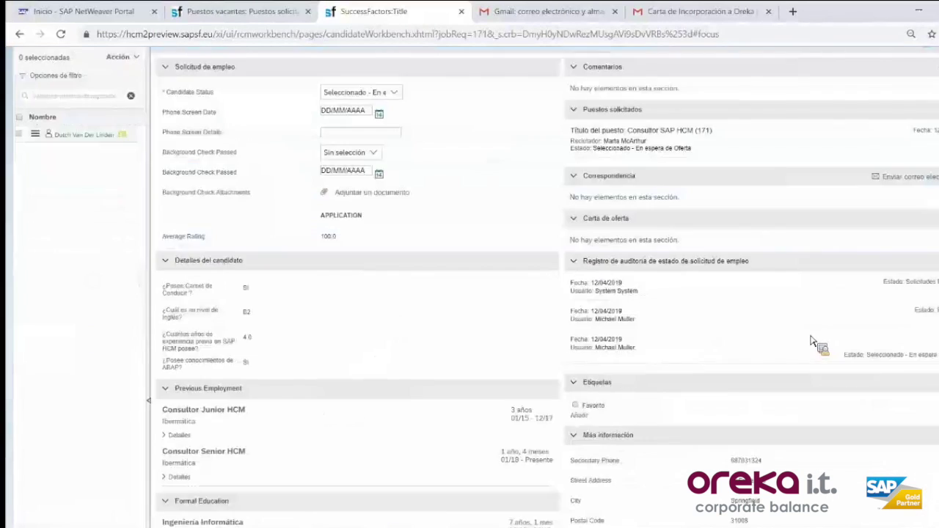
{"action": "scroll", "coordinate": [811, 337], "scroll_direction": "down", "scroll_amount": 2}
{"action": "scroll", "coordinate": [809, 331], "scroll_direction": "up", "scroll_amount": 5}
{"action": "scroll", "coordinate": [392, 185], "scroll_direction": "down", "scroll_amount": 6}
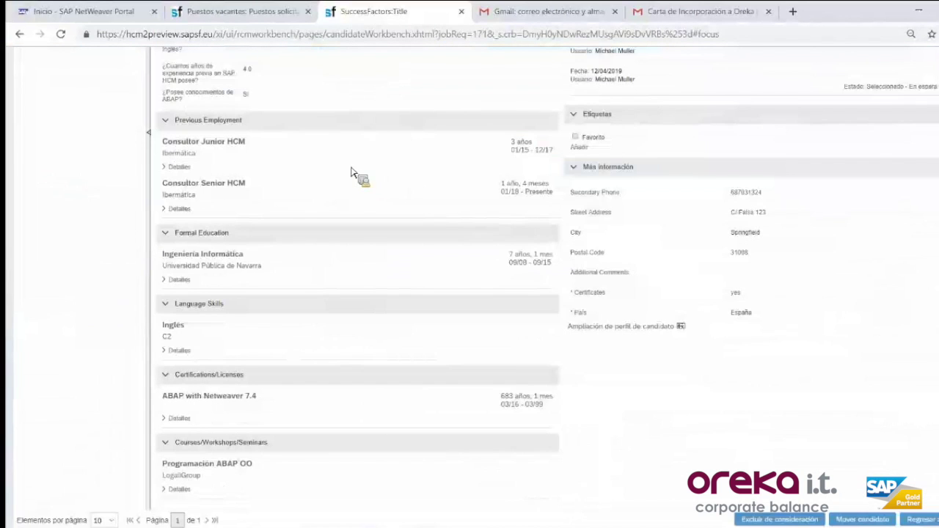
{"action": "scroll", "coordinate": [776, 197], "scroll_direction": "up", "scroll_amount": 5}
{"action": "scroll", "coordinate": [868, 275], "scroll_direction": "up", "scroll_amount": 2}
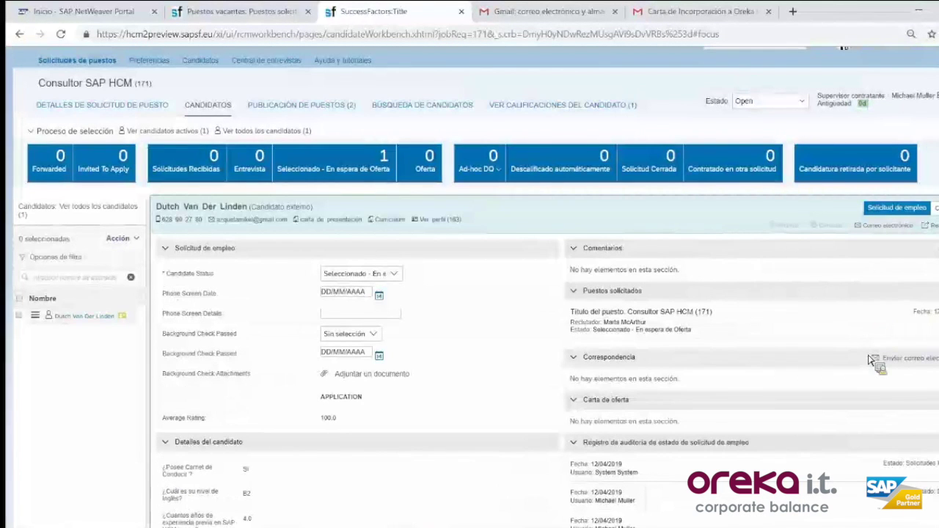
Step: Move the candidate to the Oferta status and apply the update without a comment
{"action": "left_click", "coordinate": [930, 224]}
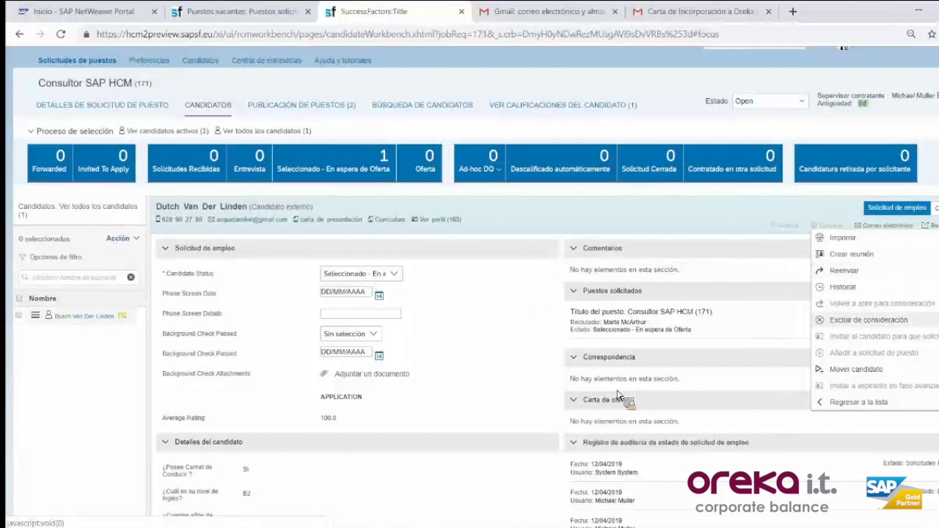
{"action": "left_click", "coordinate": [856, 369]}
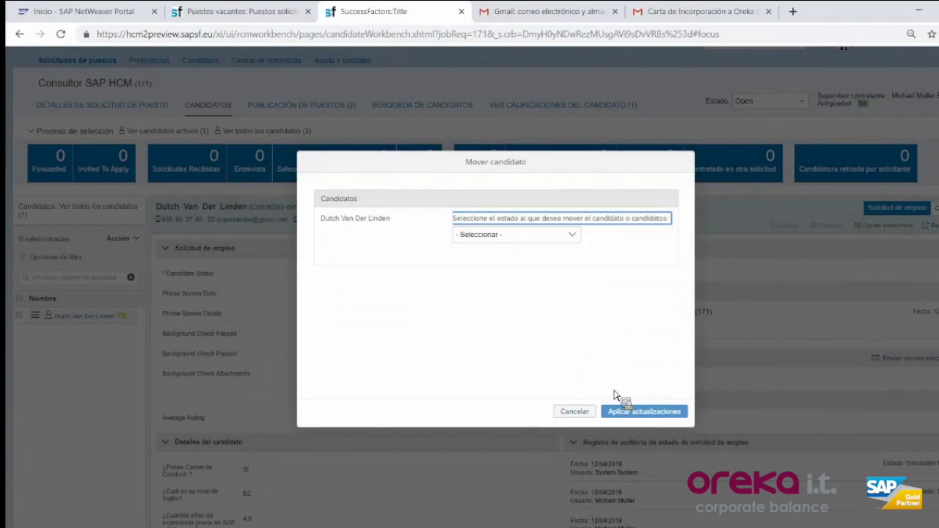
{"action": "left_click", "coordinate": [473, 233]}
{"action": "key", "text": "Down"}
{"action": "key", "text": "Down"}
{"action": "key", "text": "Down"}
{"action": "key", "text": "Down"}
{"action": "key", "text": "Up"}
{"action": "key", "text": "Return"}
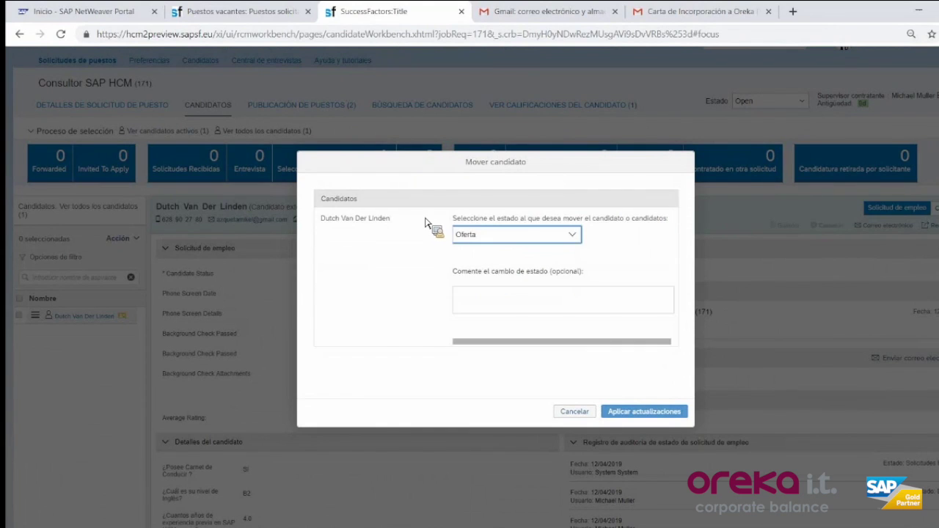
{"action": "left_click", "coordinate": [645, 411]}
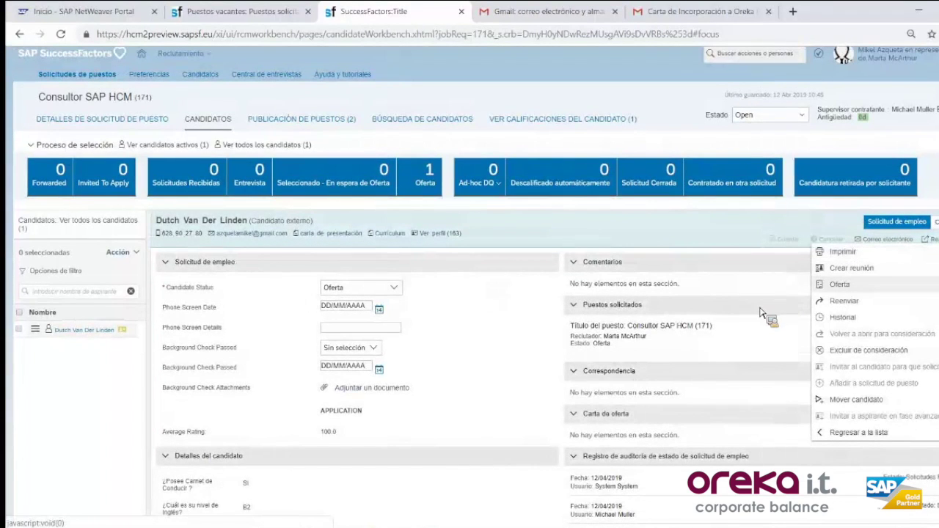
Step: Prepare the candidate's offer letter in Spanish for Portugal with the Cartas de Oferta Oreka IT template and send it by e-mail as text
{"action": "mouse_move", "coordinate": [839, 284]}
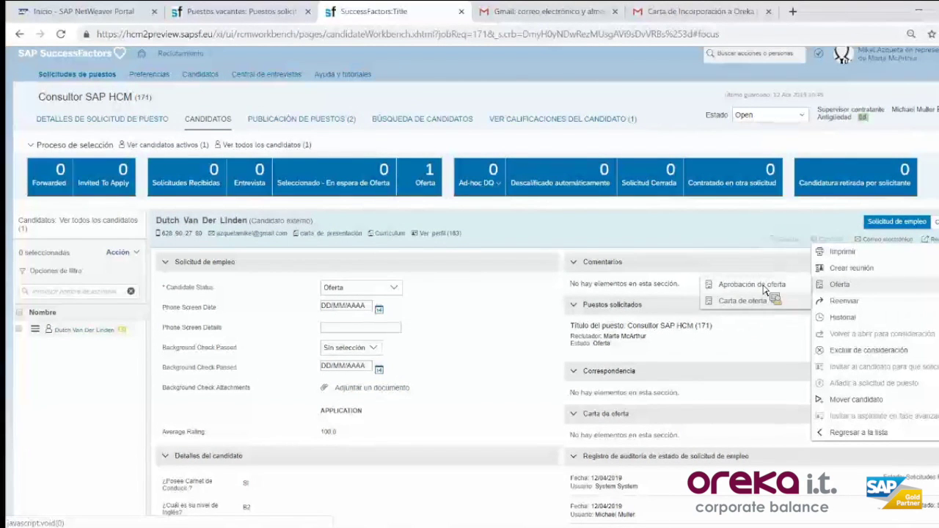
{"action": "left_click", "coordinate": [765, 290]}
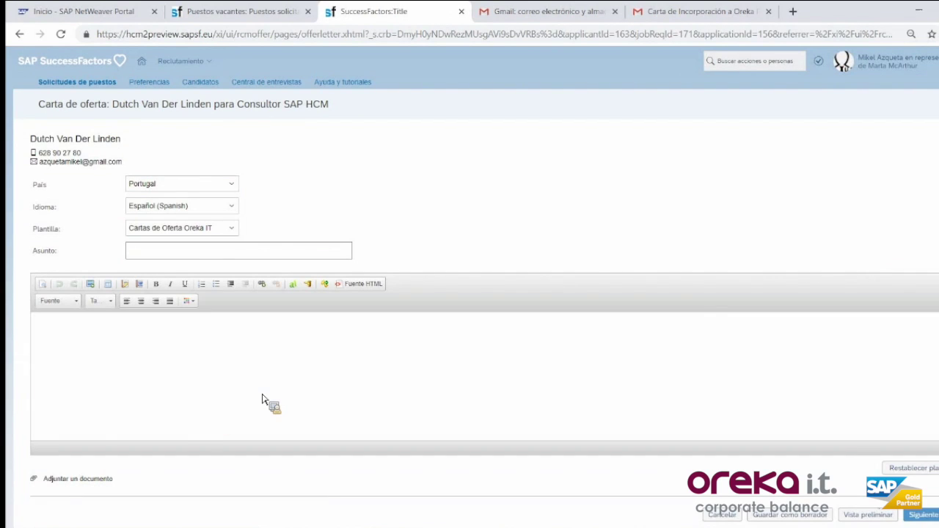
{"action": "scroll", "coordinate": [442, 356], "scroll_direction": "down", "scroll_amount": 1}
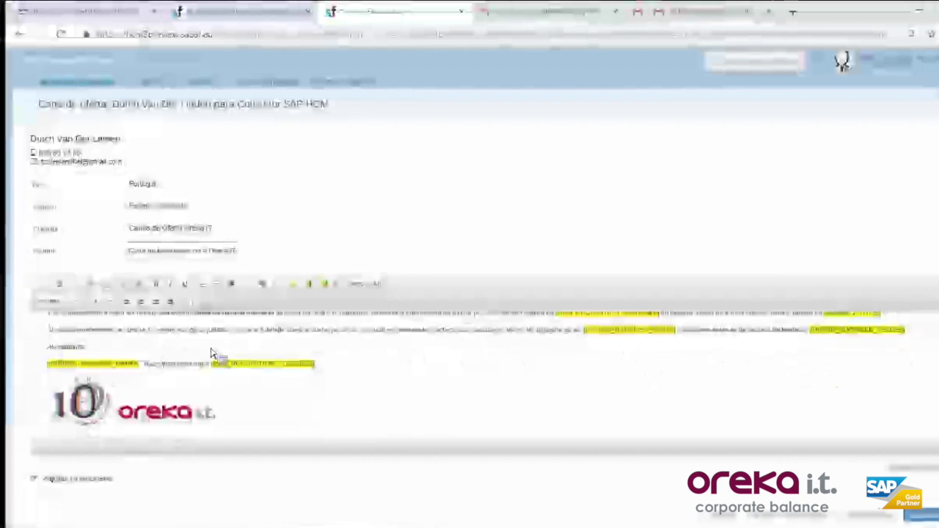
{"action": "scroll", "coordinate": [550, 491], "scroll_direction": "up", "scroll_amount": 1}
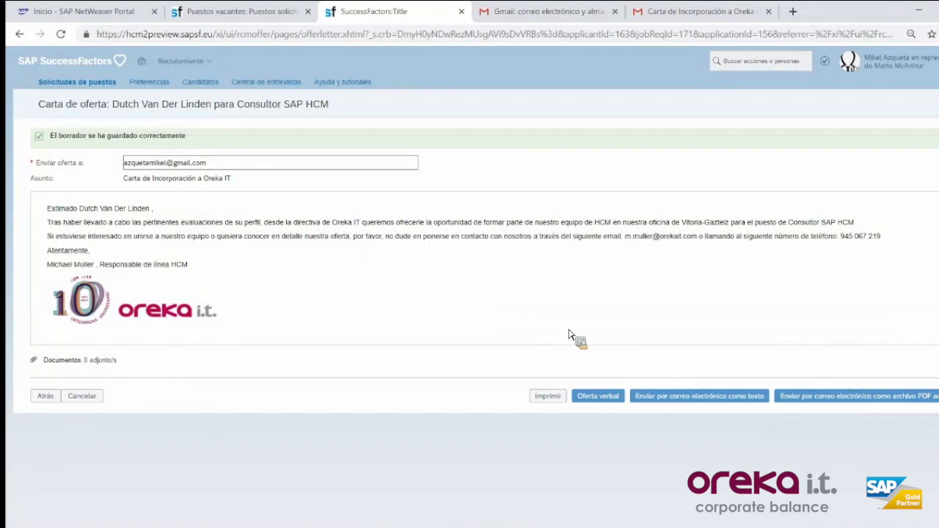
{"action": "key", "text": "Return"}
{"action": "key", "text": "Tab"}
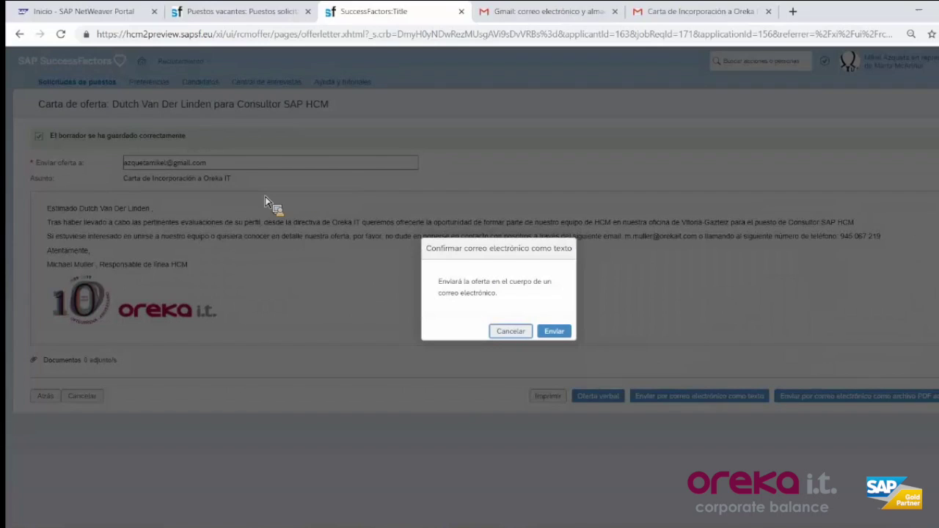
{"action": "key", "text": "Return"}
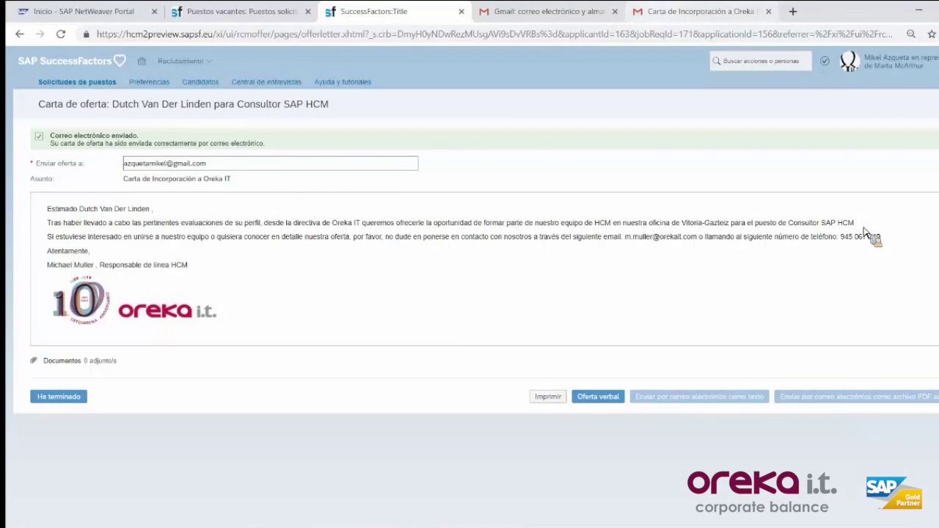
Step: Switch to Gmail and read the Carta de Incorporación a Oreka IT message in the candidate's mailbox
{"action": "key", "text": "ctrl+5"}
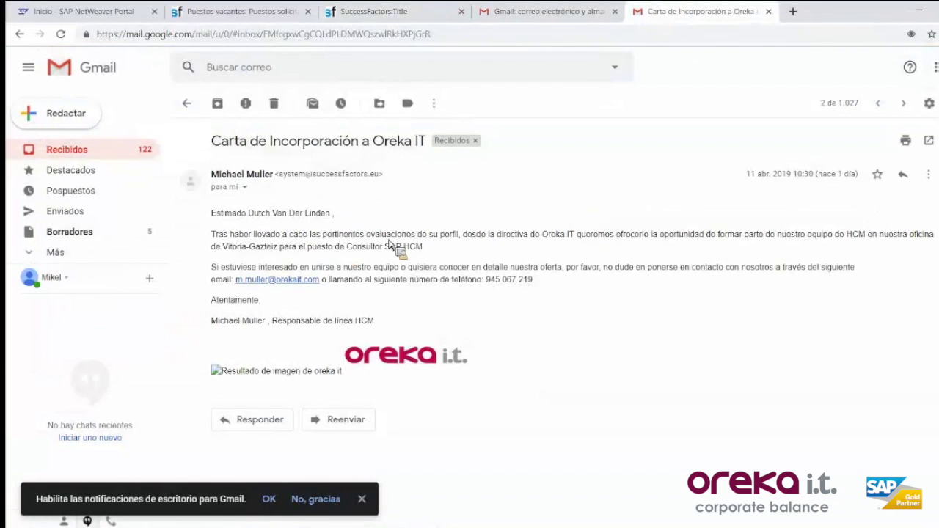
{"action": "left_click_drag", "start_coordinate": [230, 247], "coordinate": [249, 246]}
{"action": "left_click_drag", "start_coordinate": [808, 234], "coordinate": [867, 234]}
{"action": "left_click_drag", "start_coordinate": [237, 247], "coordinate": [305, 247]}
{"action": "left_click_drag", "start_coordinate": [736, 224], "coordinate": [408, 16]}
{"action": "left_click_drag", "start_coordinate": [663, 353], "coordinate": [309, 320]}
{"action": "left_click", "coordinate": [169, 371]}
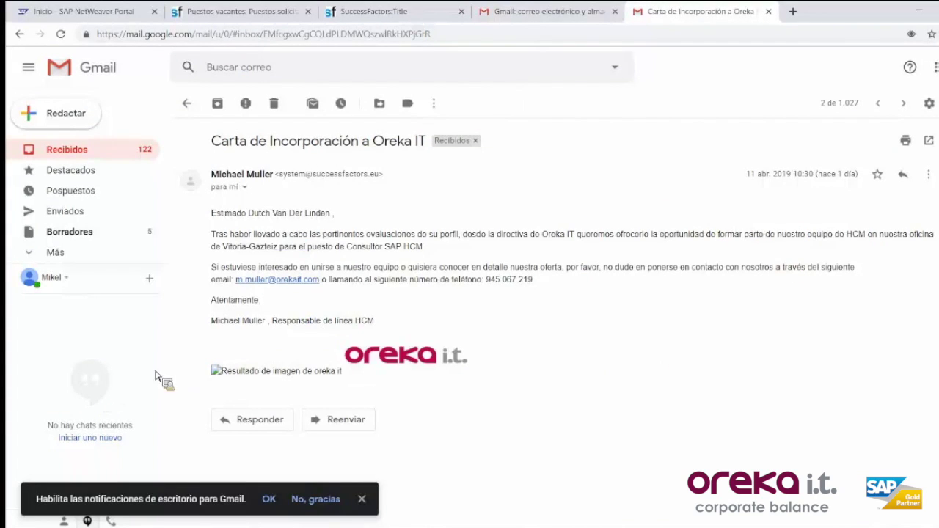
Step: Return to SuccessFactors and finish the sent offer letter, glancing back at the offer e-mail in Gmail
{"action": "left_click", "coordinate": [396, 11]}
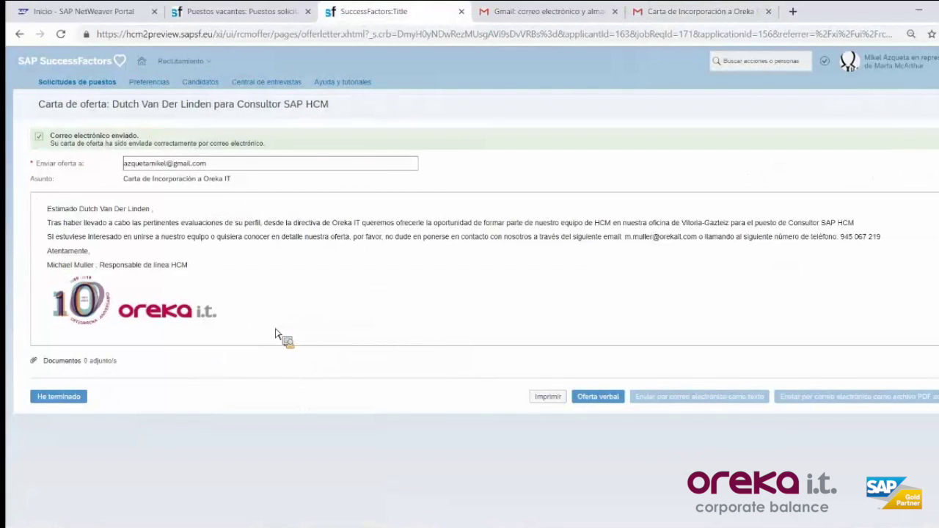
{"action": "left_click", "coordinate": [59, 397]}
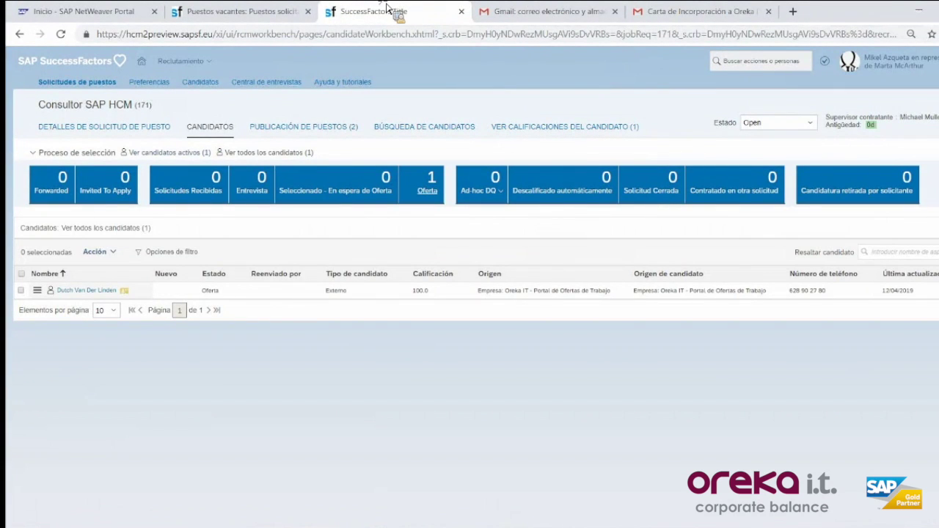
{"action": "key", "text": "ctrl+Tab"}
{"action": "key", "text": "ctrl+Tab"}
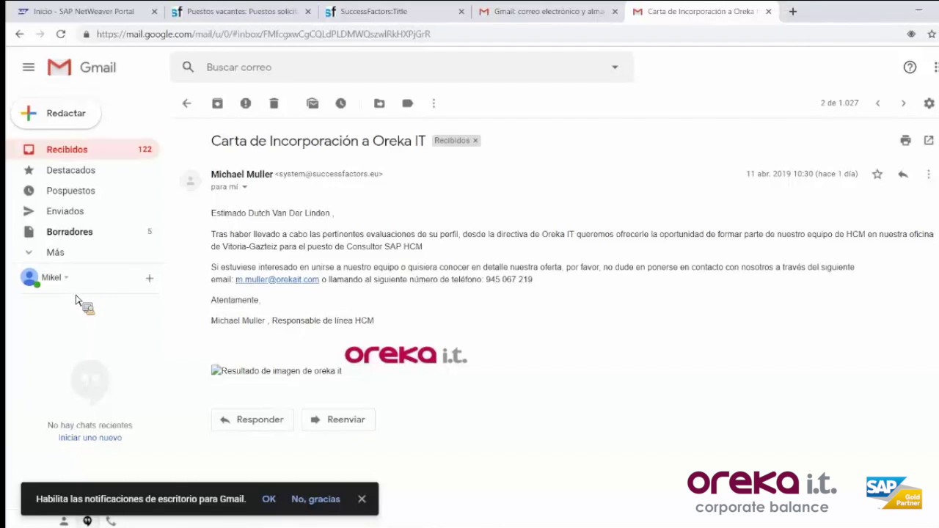
{"action": "key", "text": "ctrl+shift+Tab"}
{"action": "key", "text": "ctrl+shift+Tab"}
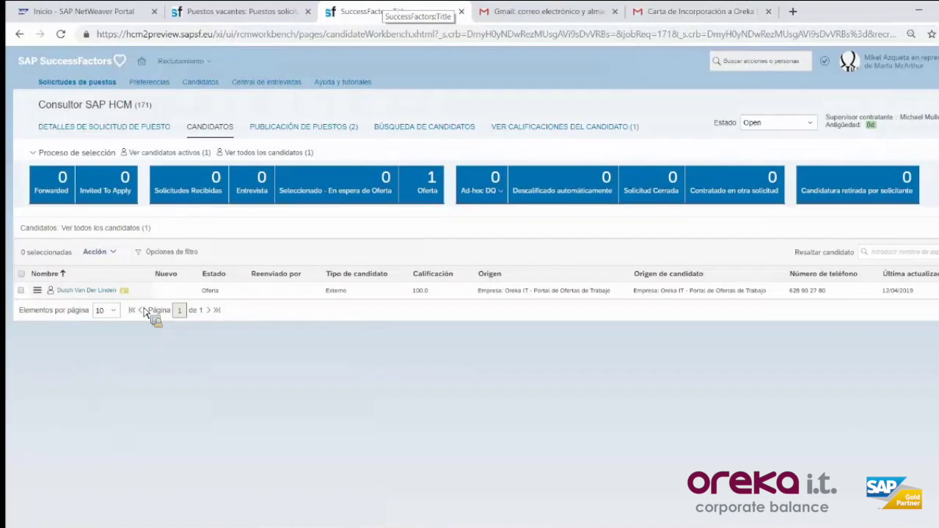
Step: Open the candidate's application from the requisition's candidate list and start an Aprobación de oferta
{"action": "left_click", "coordinate": [86, 290]}
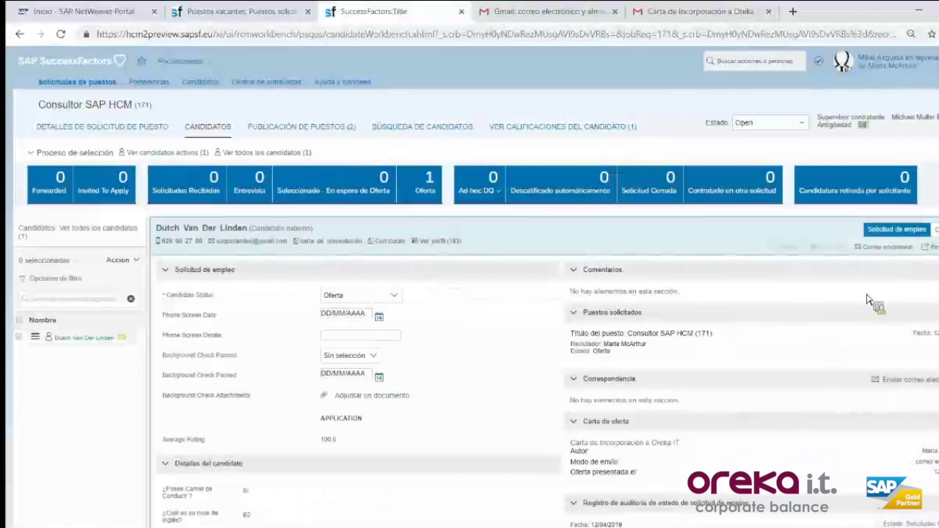
{"action": "key", "text": "Return"}
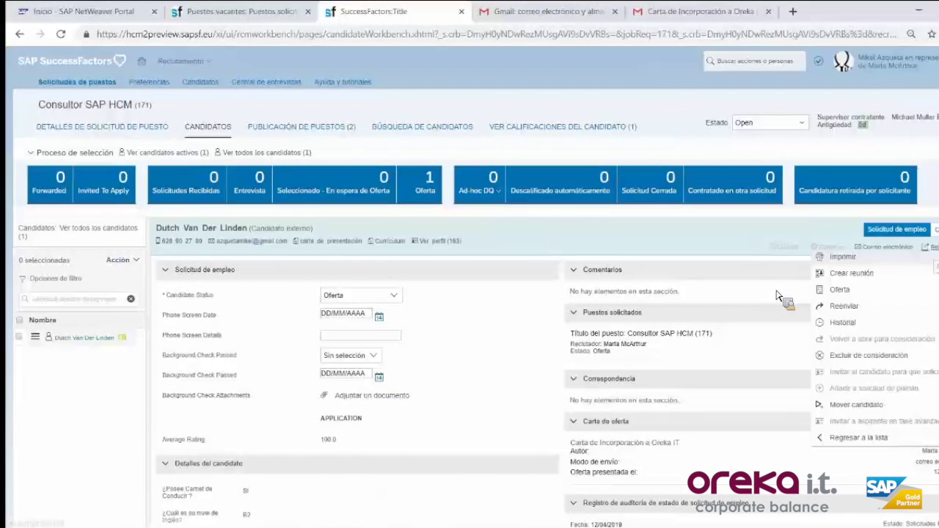
{"action": "key", "text": "Down"}
{"action": "key", "text": "Down"}
{"action": "key", "text": "Right"}
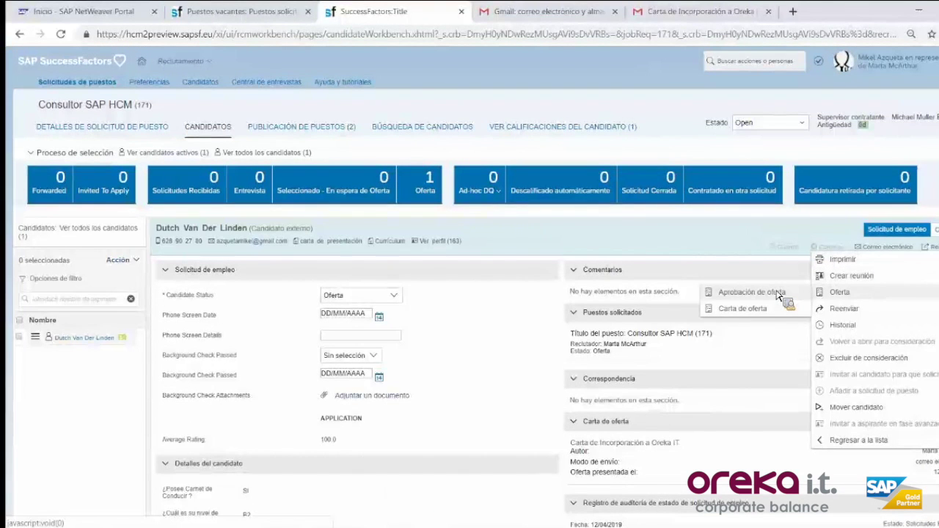
{"action": "left_click", "coordinate": [778, 293]}
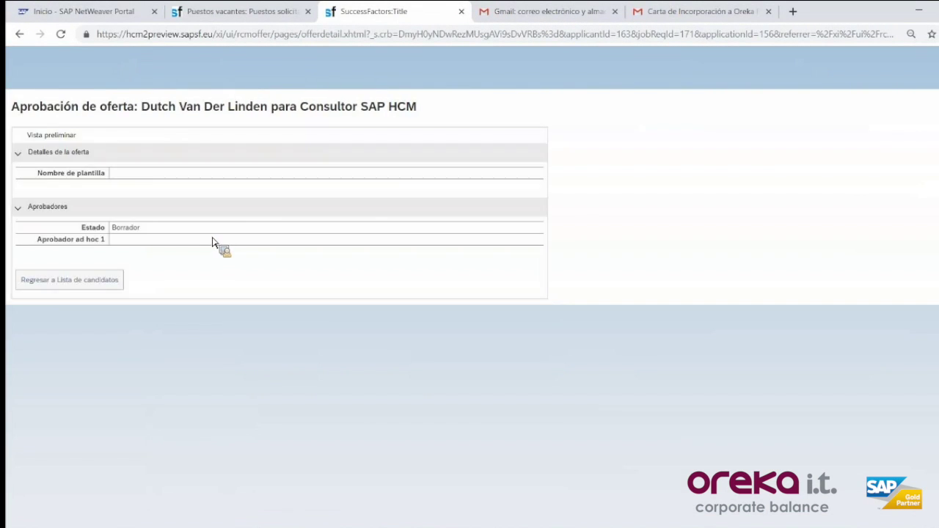
Step: Select the Offer Details template for the offer approval
{"action": "key", "text": "Tab"}
{"action": "key", "text": "alt+Down"}
{"action": "key", "text": "Down"}
{"action": "key", "text": "Return"}
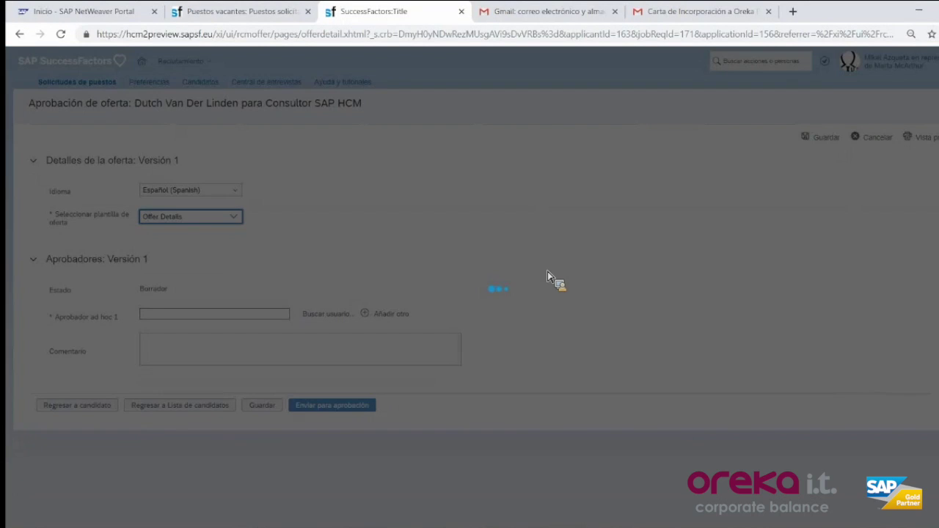
Step: Enter the recruiter as HR Approval approver and send the offer details for approval
{"action": "scroll", "coordinate": [547, 276], "scroll_direction": "down", "scroll_amount": 2}
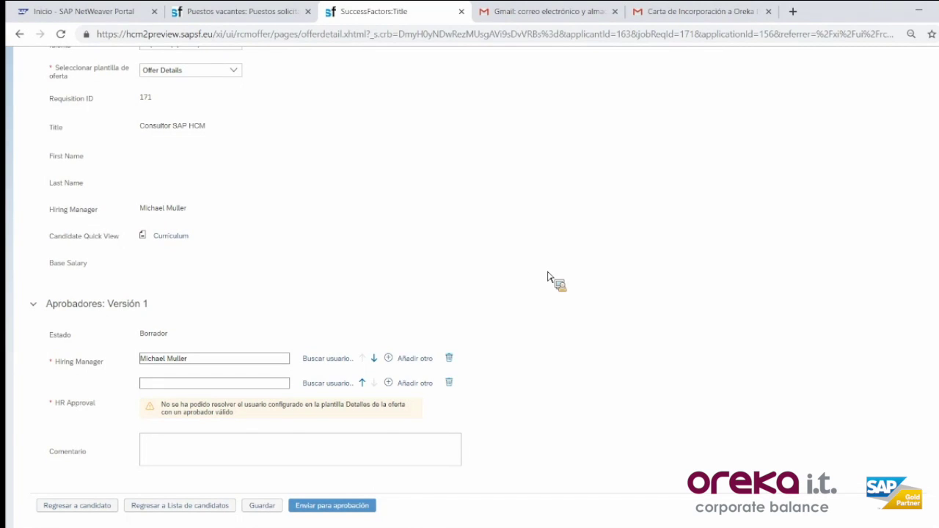
{"action": "left_click", "coordinate": [191, 386]}
{"action": "left_click", "coordinate": [210, 384]}
{"action": "type", "text": "MARTA"}
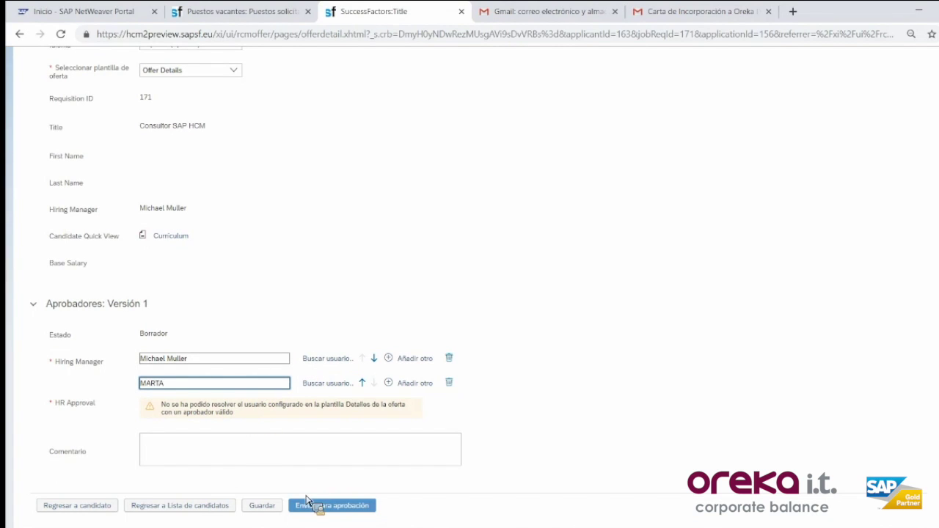
{"action": "key", "text": "Return"}
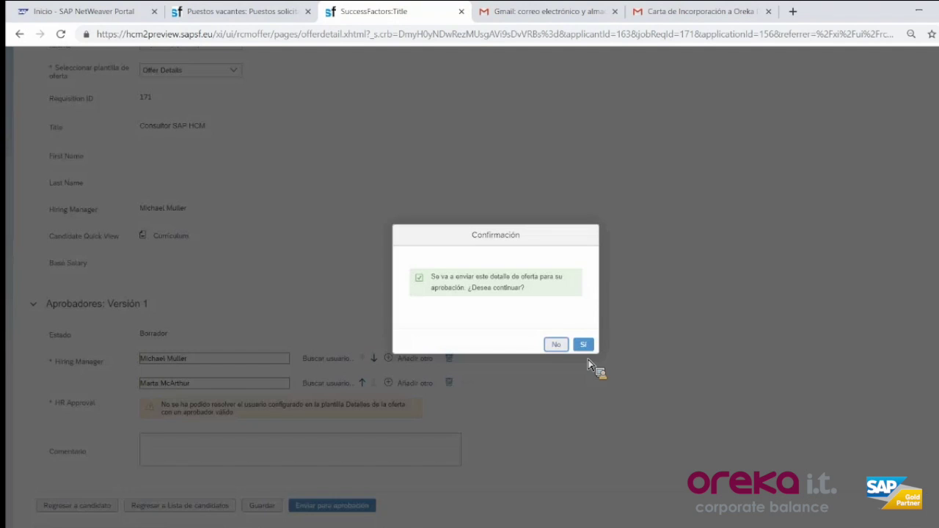
{"action": "left_click", "coordinate": [583, 344]}
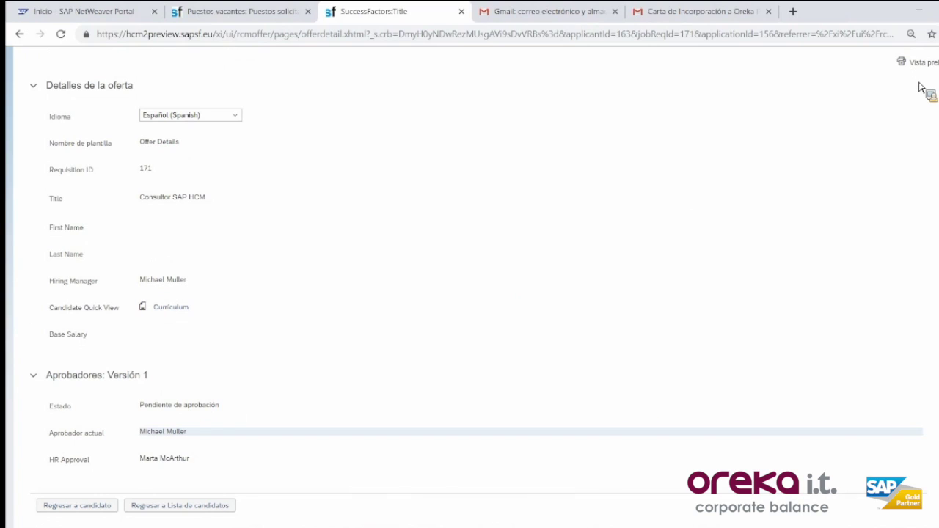
Step: Switch the proxy session from the recruiter to the hiring manager's user account
{"action": "scroll", "coordinate": [920, 87], "scroll_direction": "up", "scroll_amount": 2}
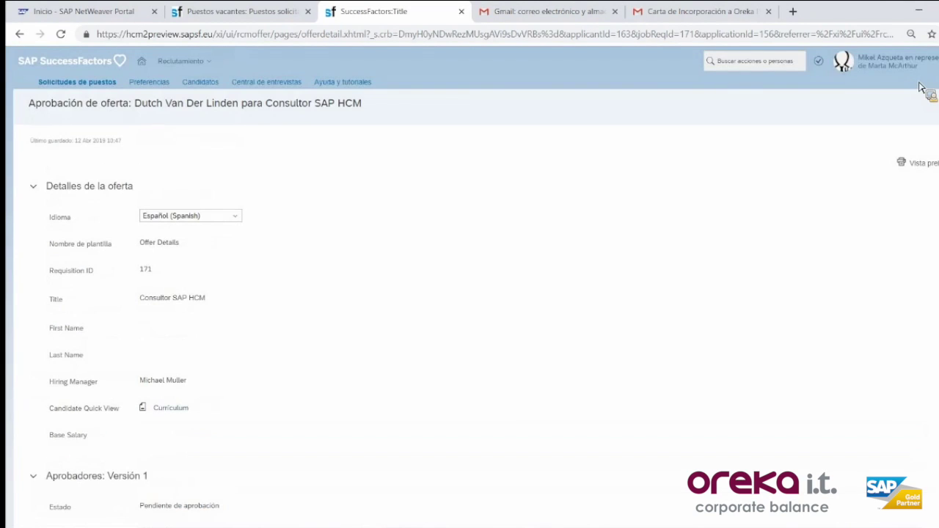
{"action": "left_click", "coordinate": [897, 61]}
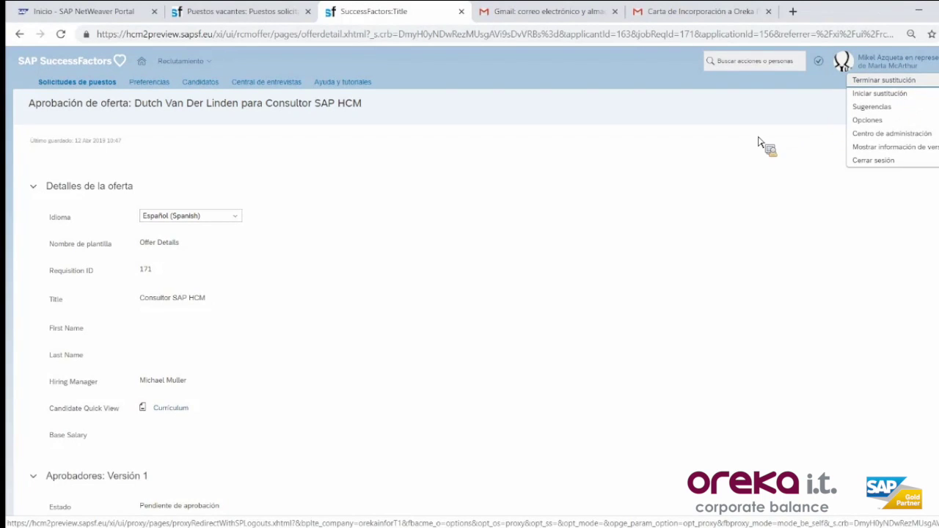
{"action": "key", "text": "Down"}
{"action": "key", "text": "Down"}
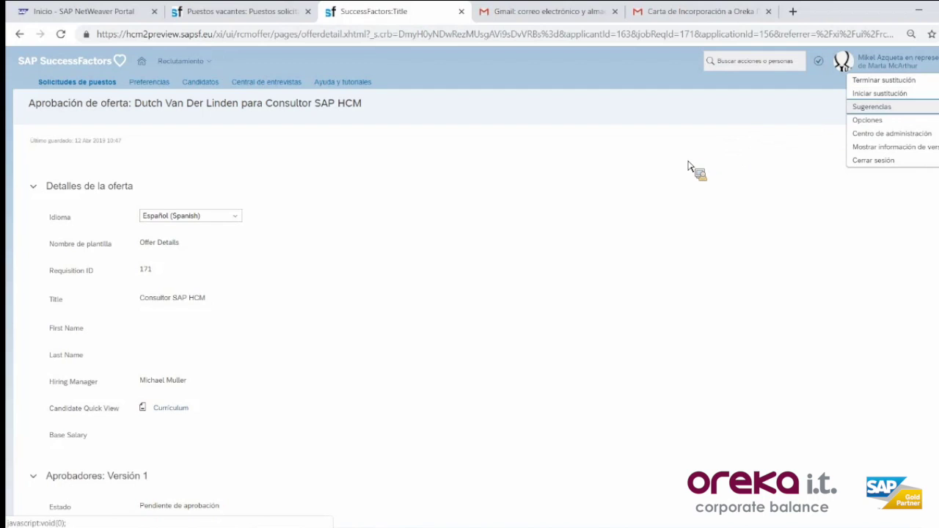
{"action": "key", "text": "Up"}
{"action": "key", "text": "Return"}
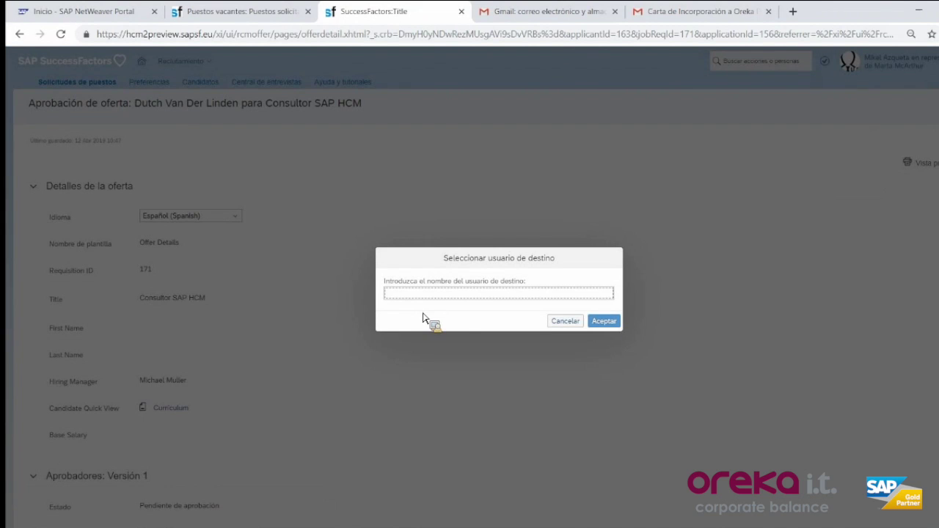
{"action": "type", "text": "MICHAE"}
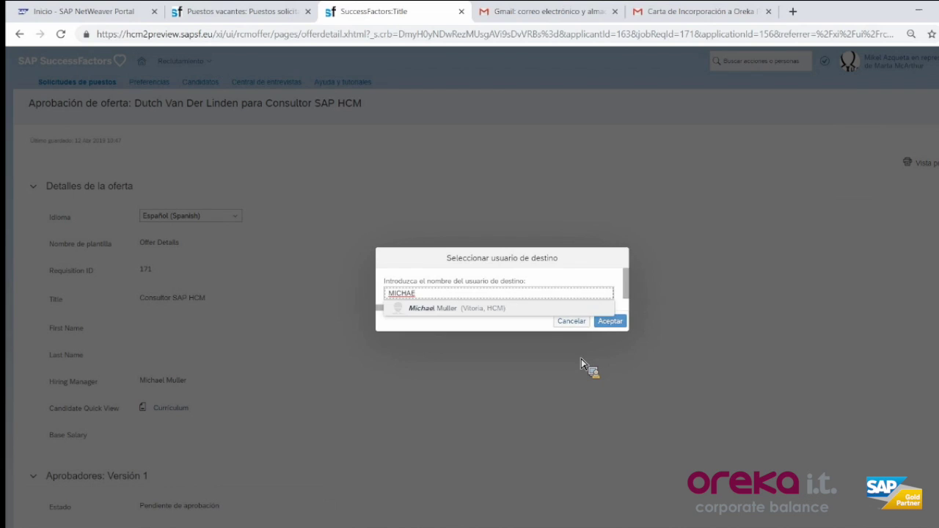
{"action": "key", "text": "Down"}
{"action": "key", "text": "Return"}
{"action": "key", "text": "Return"}
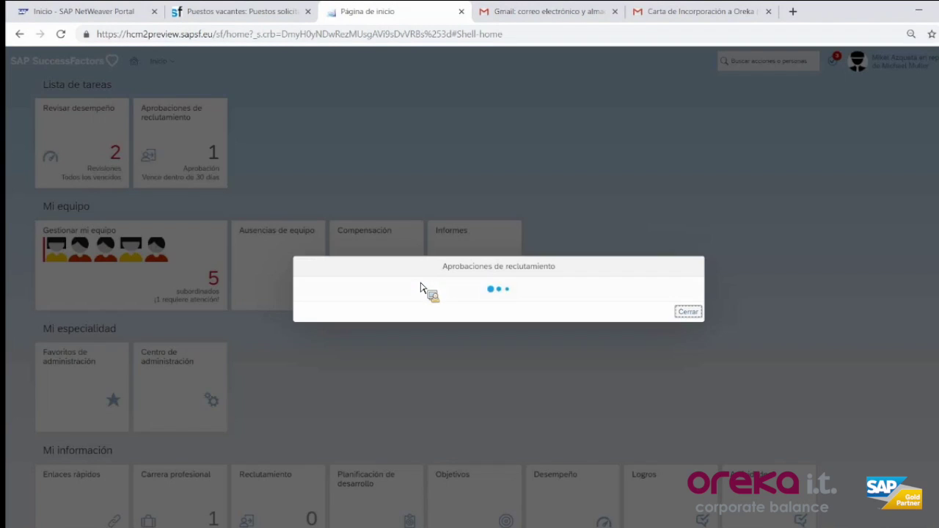
Step: Open the pending Consultor SAP HCM offer approval from the recruiting approvals and approve its offer details as hiring manager
{"action": "left_click", "coordinate": [417, 280]}
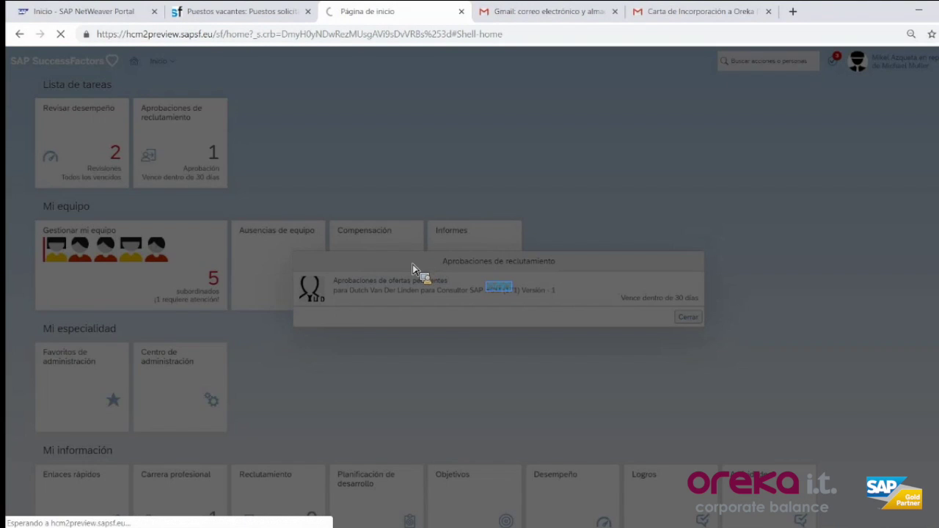
{"action": "left_click", "coordinate": [415, 292]}
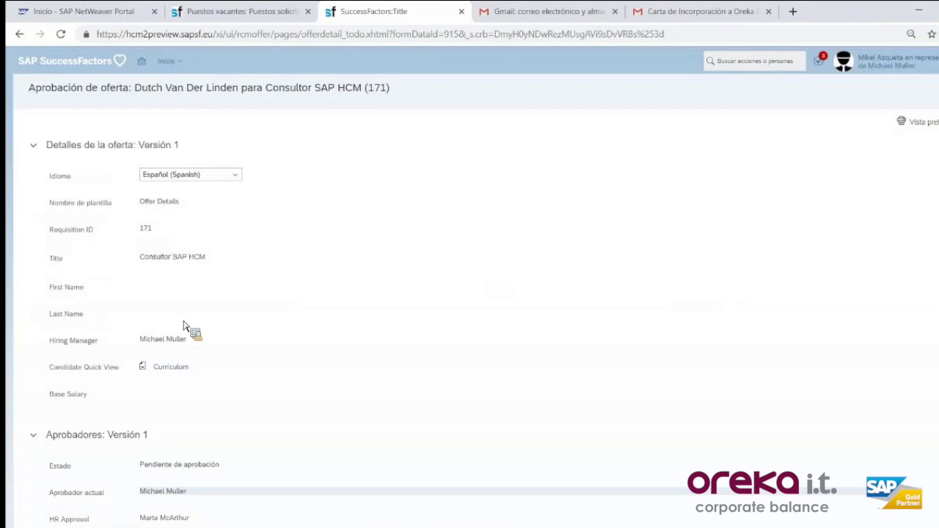
{"action": "scroll", "coordinate": [189, 329], "scroll_direction": "down", "scroll_amount": 3}
{"action": "left_click", "coordinate": [224, 506]}
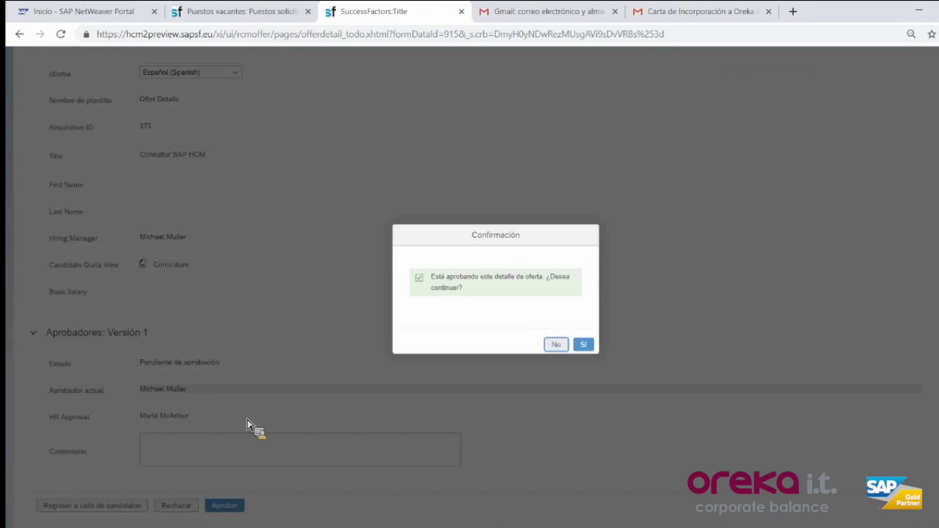
{"action": "left_click", "coordinate": [583, 345]}
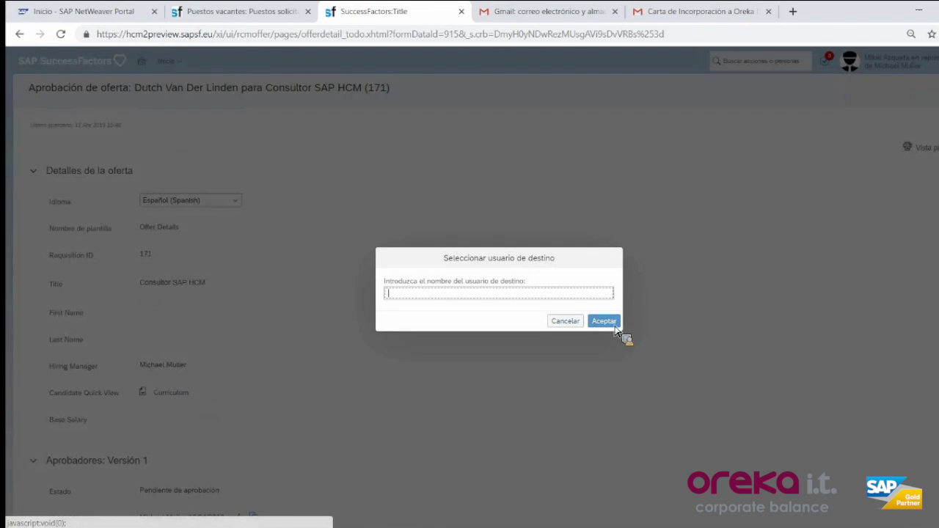
Step: Switch the proxy session from the hiring manager to the recruiter's user account
{"action": "type", "text": "MARTA"}
{"action": "key", "text": "Return"}
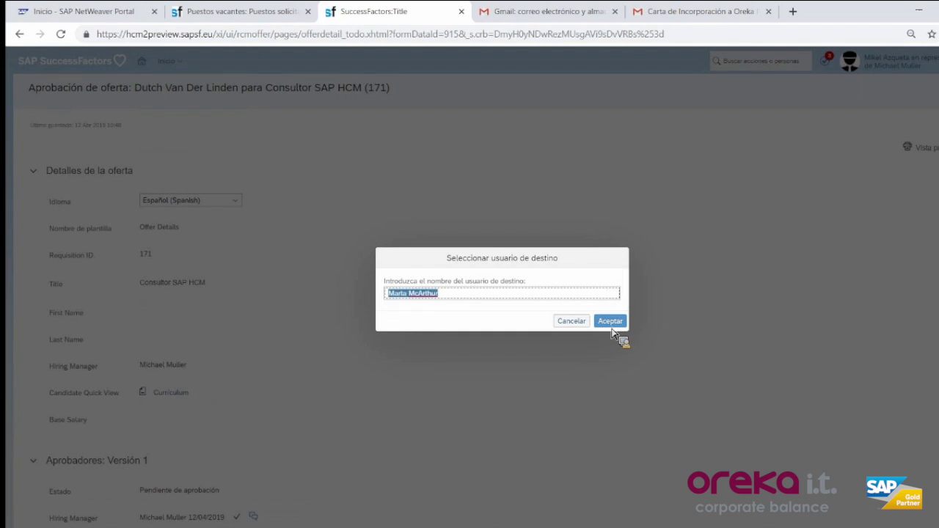
{"action": "left_click", "coordinate": [605, 322]}
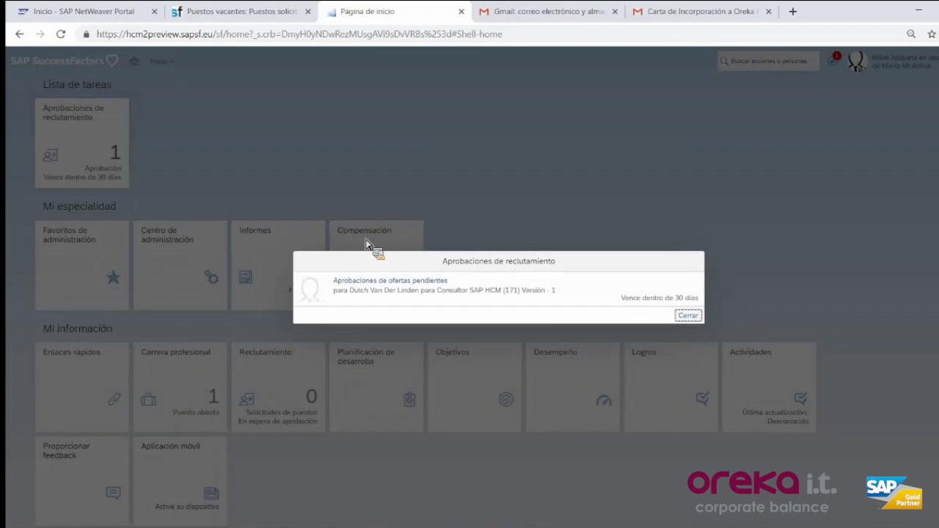
Step: Open the recruiter's pending offer approval for Consultor SAP HCM and give the HR approval of the offer details
{"action": "key", "text": "Return"}
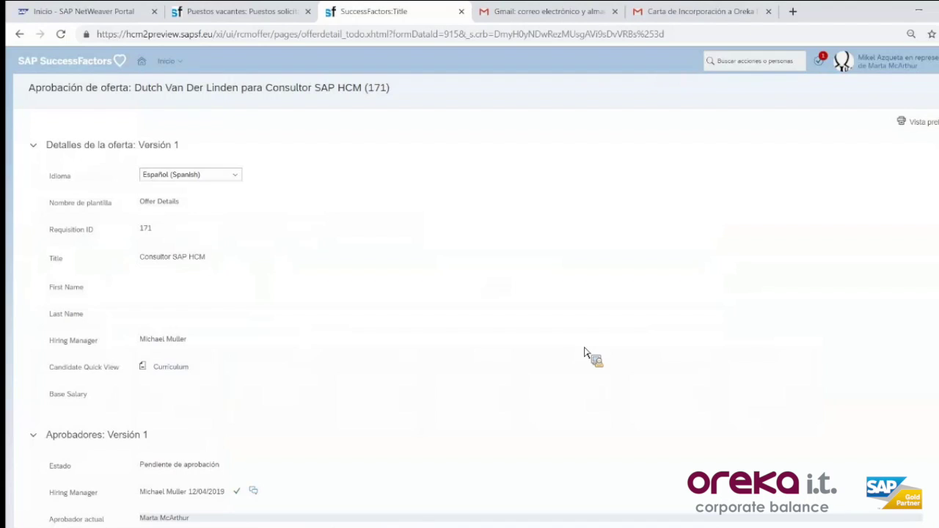
{"action": "key", "text": "Return"}
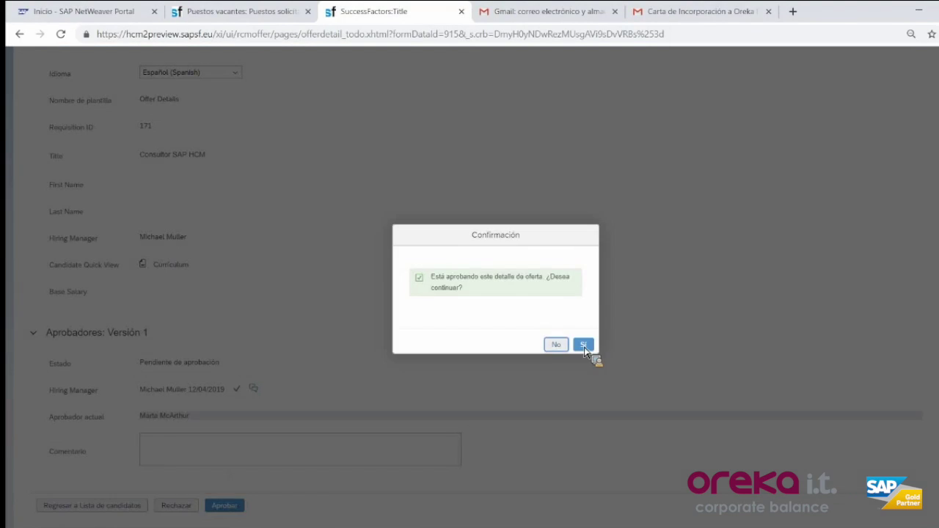
{"action": "left_click", "coordinate": [584, 347]}
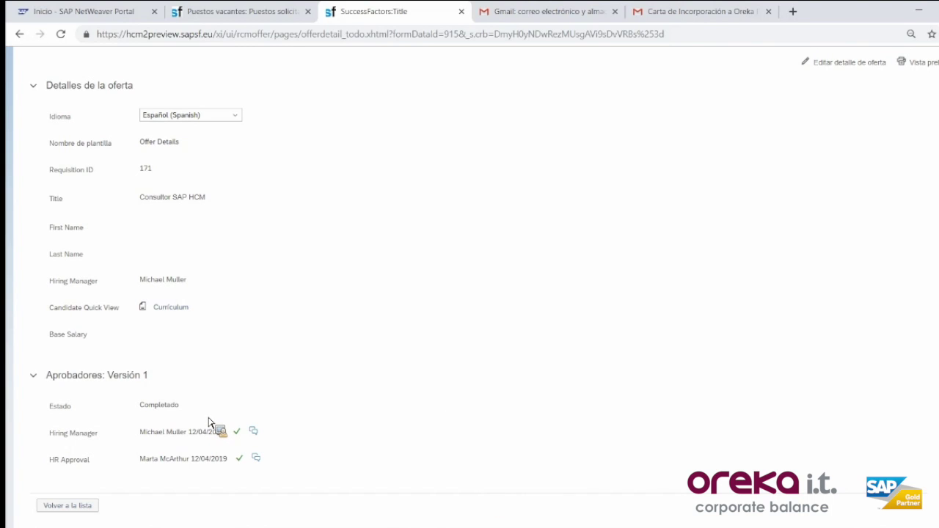
Step: Switch to the SFSF Recruiting presentation in PowerPoint
{"action": "key", "text": "alt+Tab"}
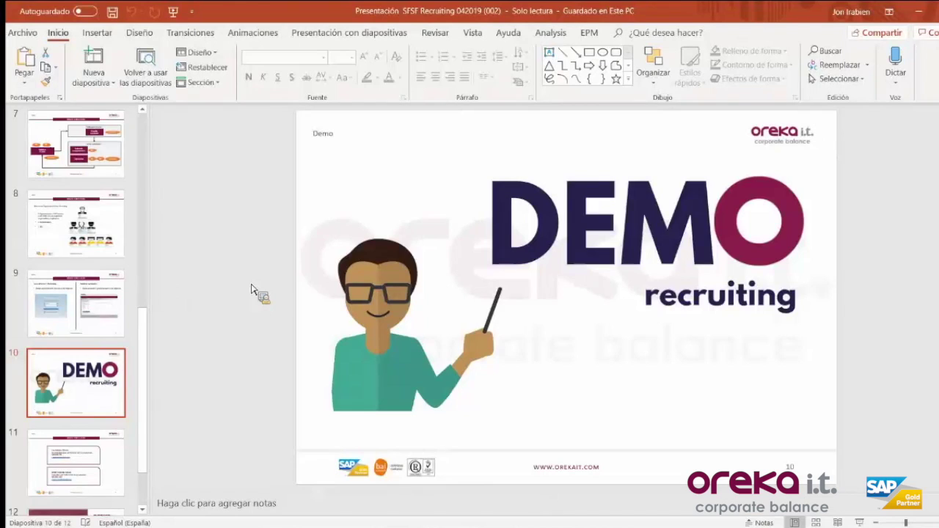